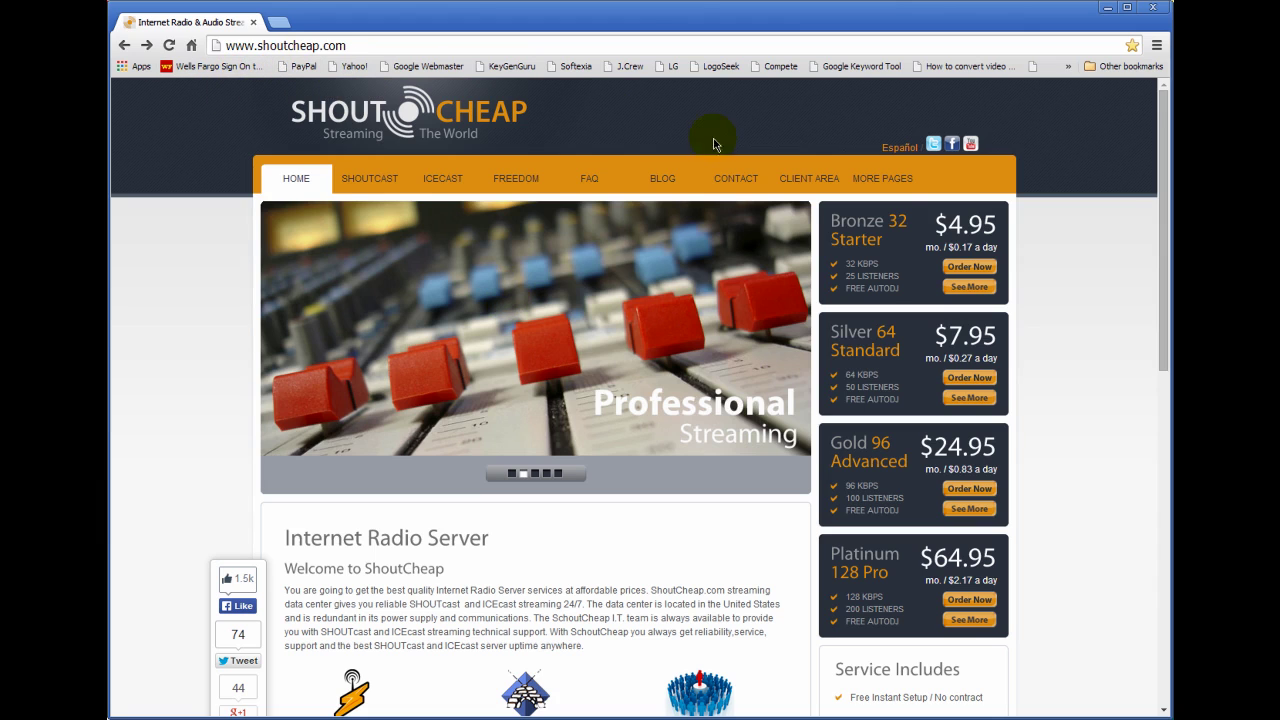
Drop down the CLIENT AREA menu on shoutcheap.com to reveal Account Login, Cast Control, Knowledgebase and Submit Ticket.
mouse_move(796, 189)
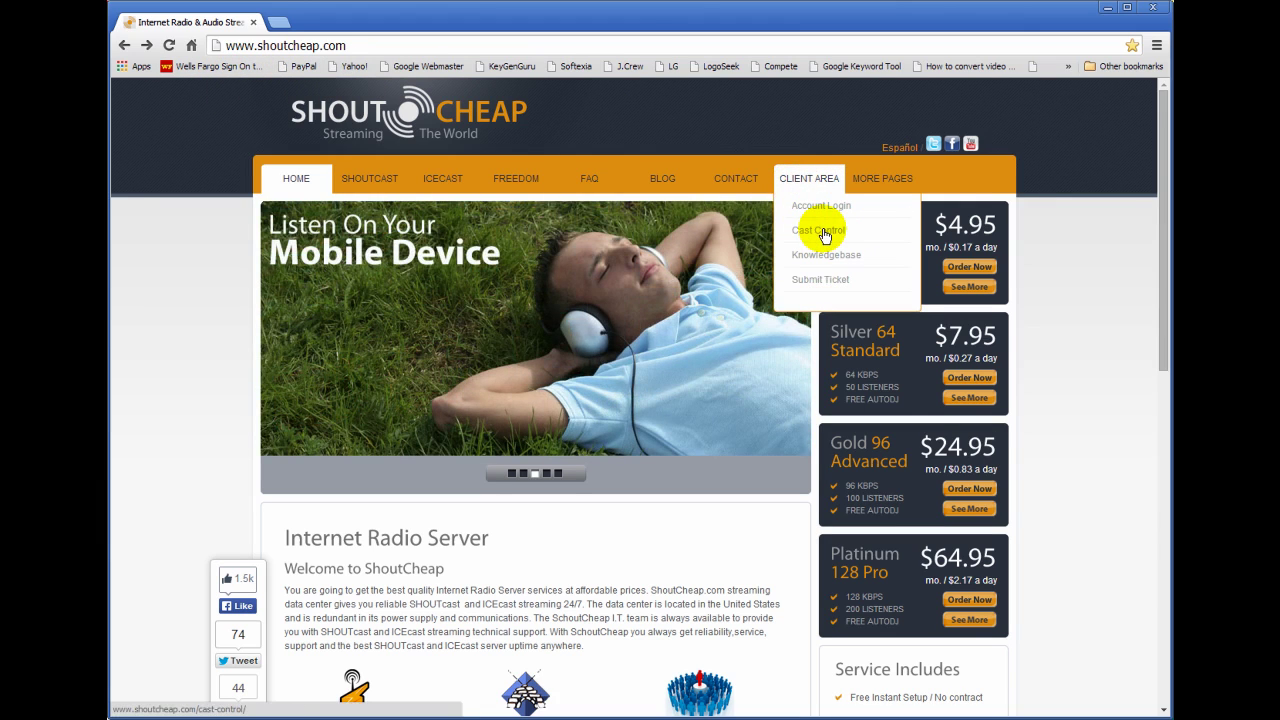
Log in to Cast Control with the saved credentials and refresh the overview's recent tracks.
left_click(822, 231)
left_click(640, 469)
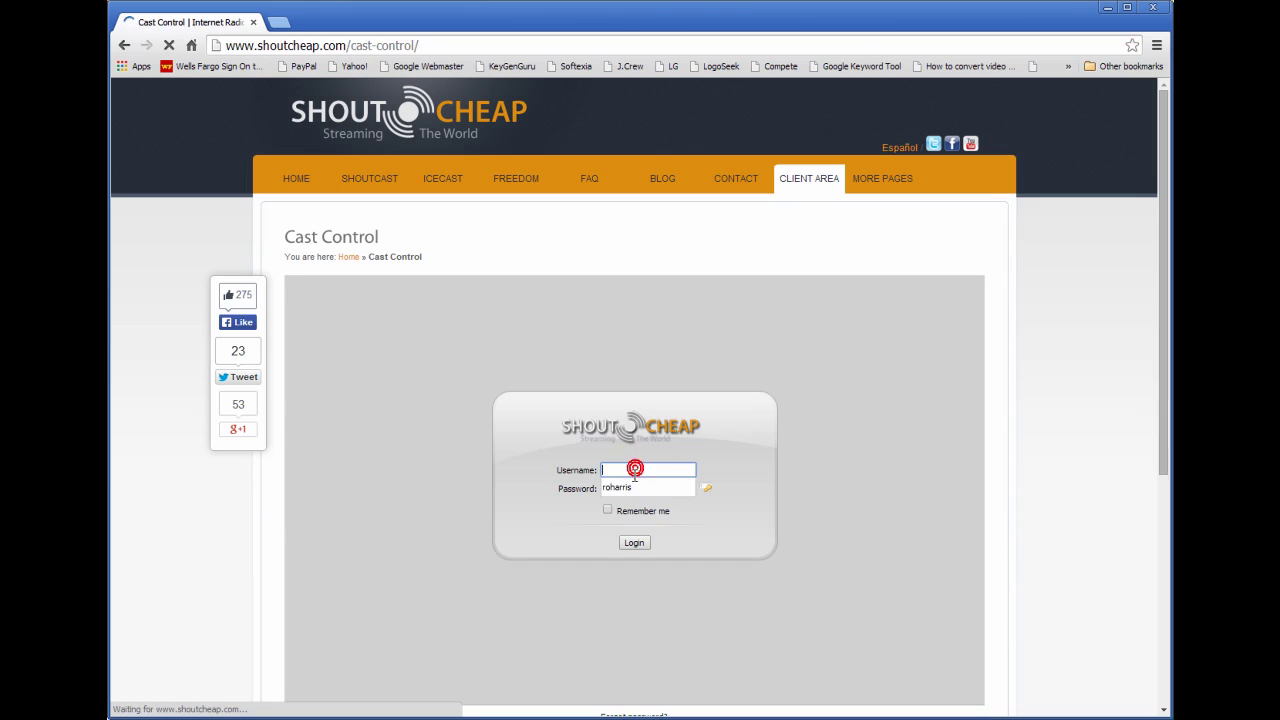
left_click(632, 487)
left_click(634, 543)
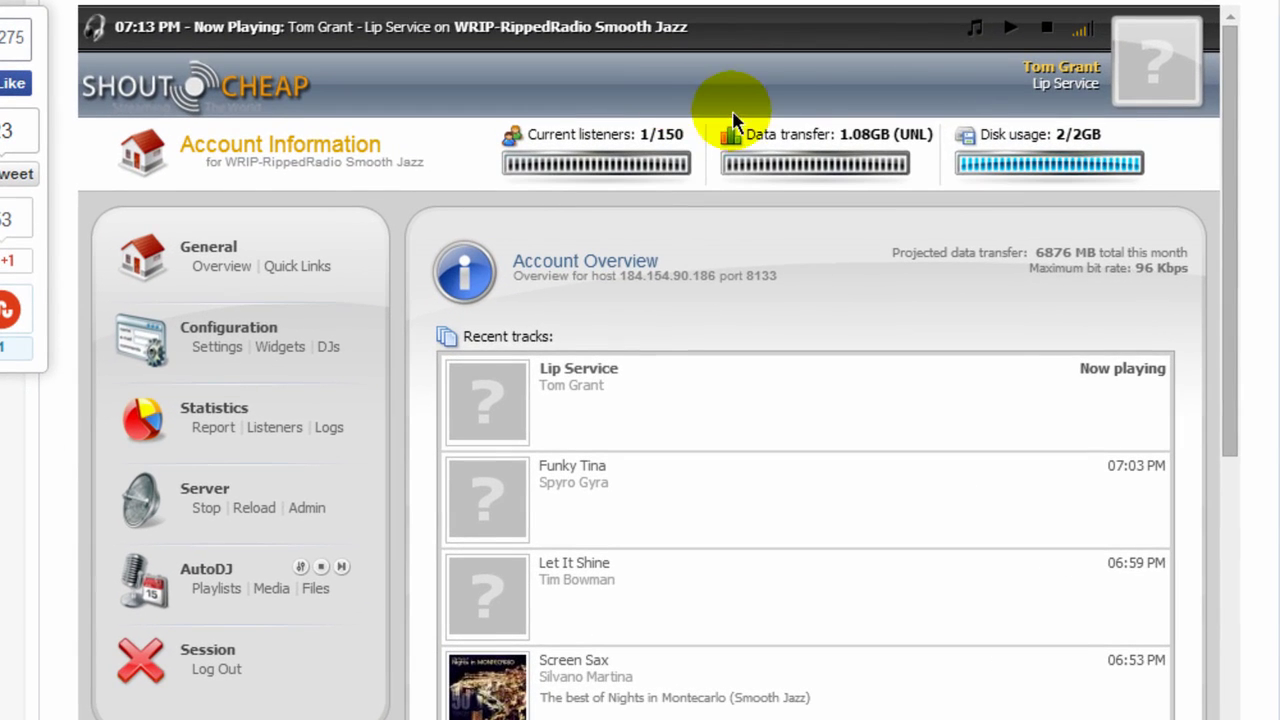
left_click(208, 262)
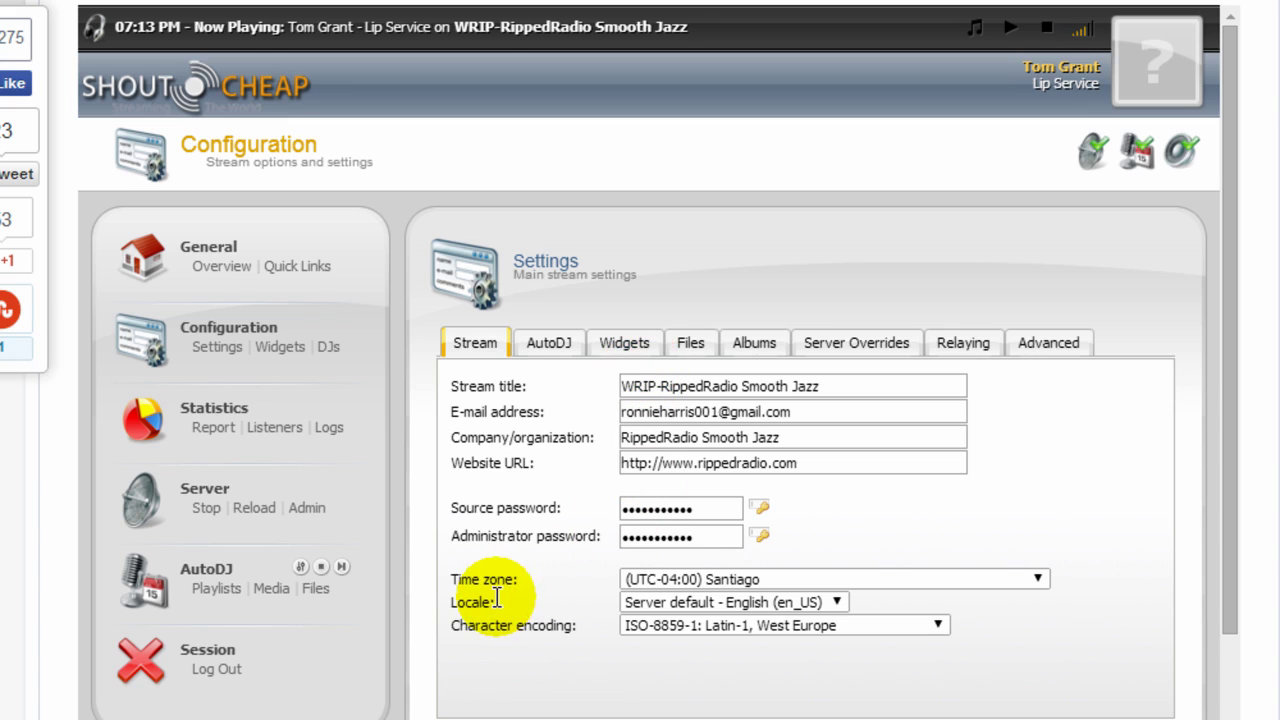
Append Acid Jazz, Classic Jazz and Deep House to the AutoDJ genre, keeping Mix only crossfade.
left_click(546, 343)
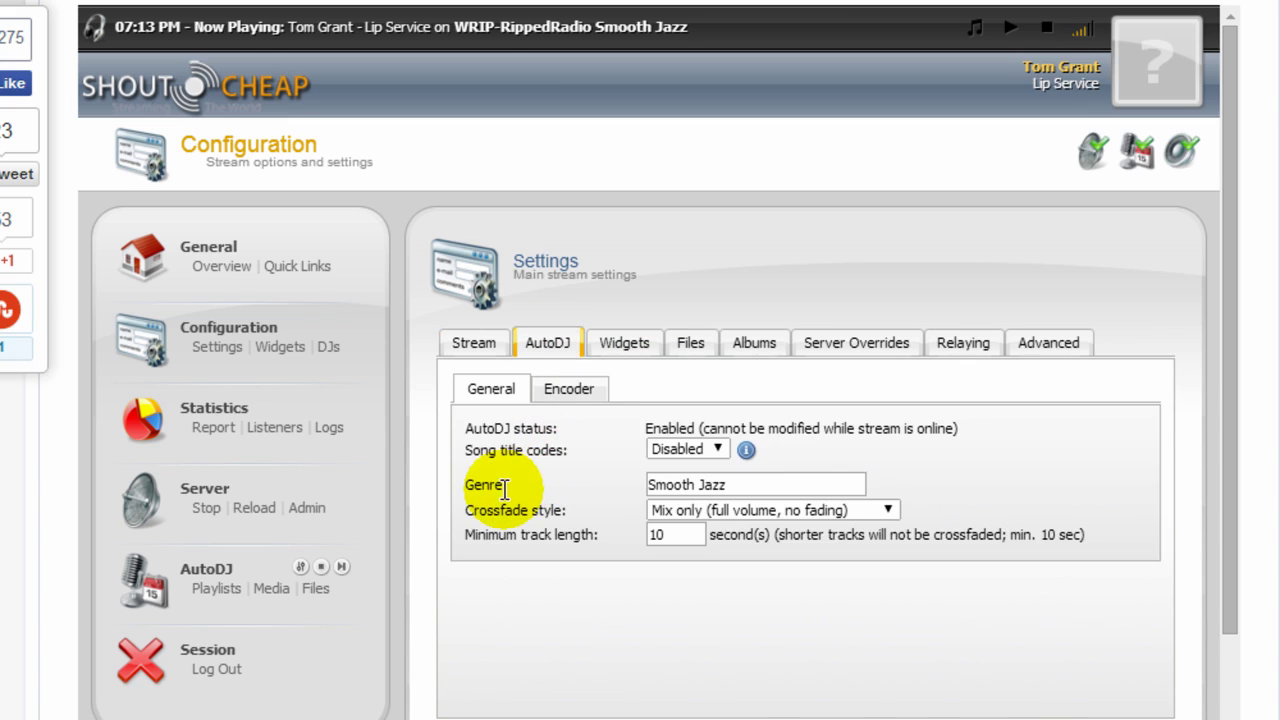
left_click(755, 485)
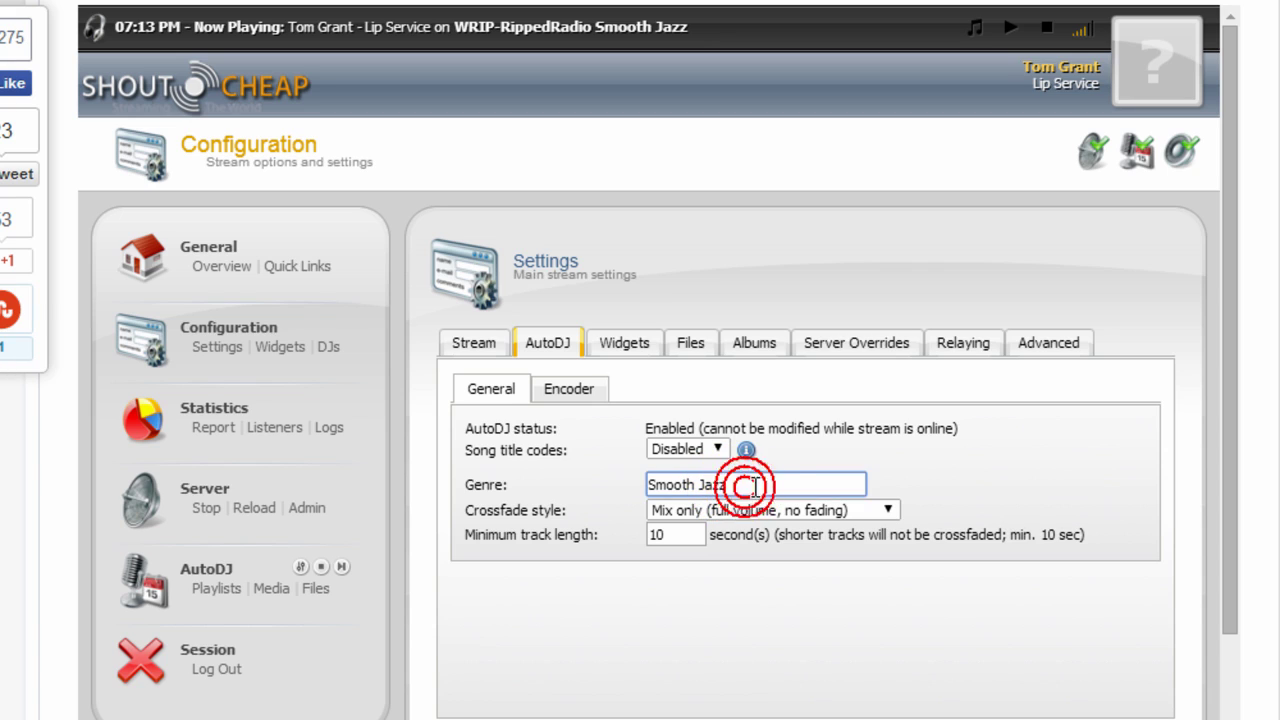
type(", Acid Jazz, C")
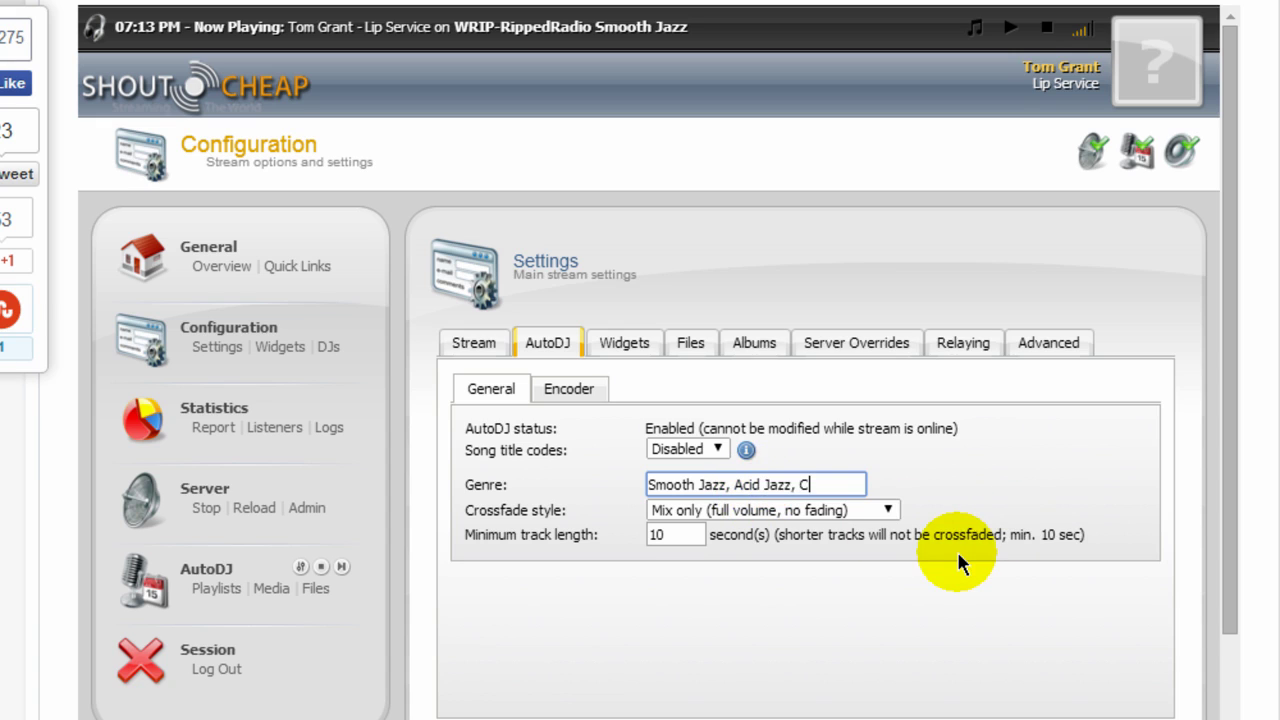
type("lassic Jazz, Deep H")
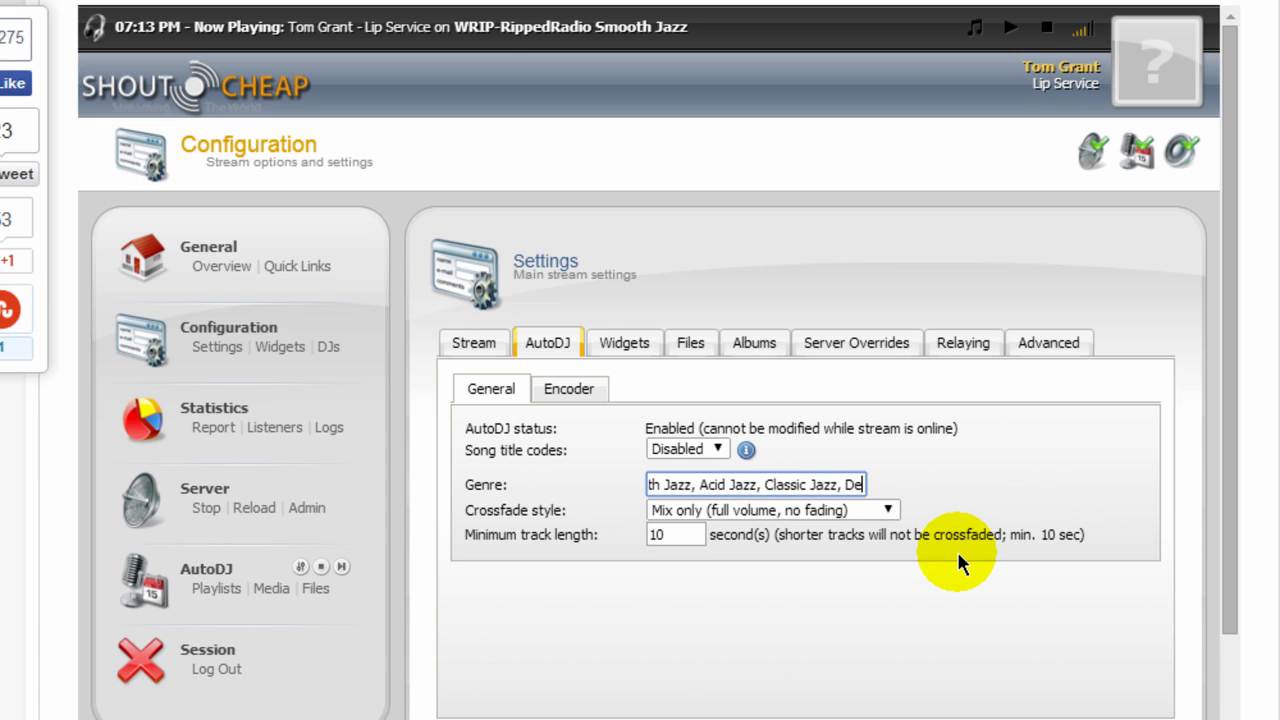
type("ouse")
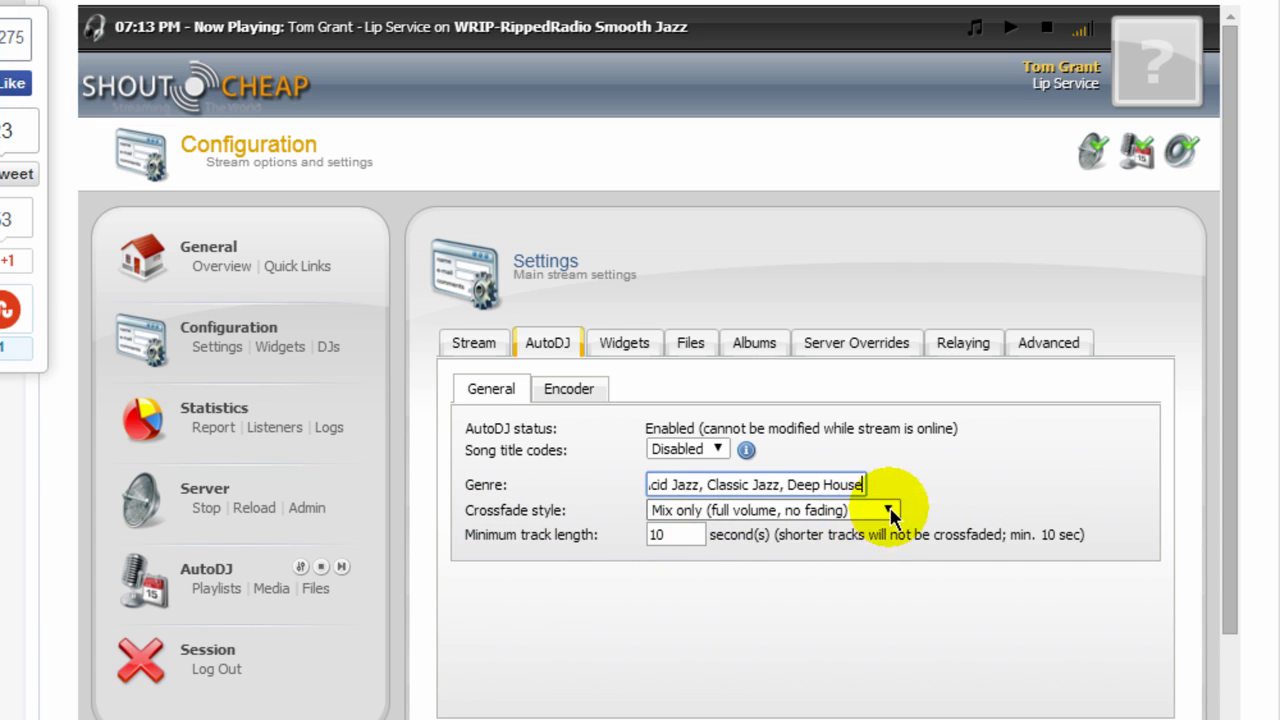
left_click(889, 511)
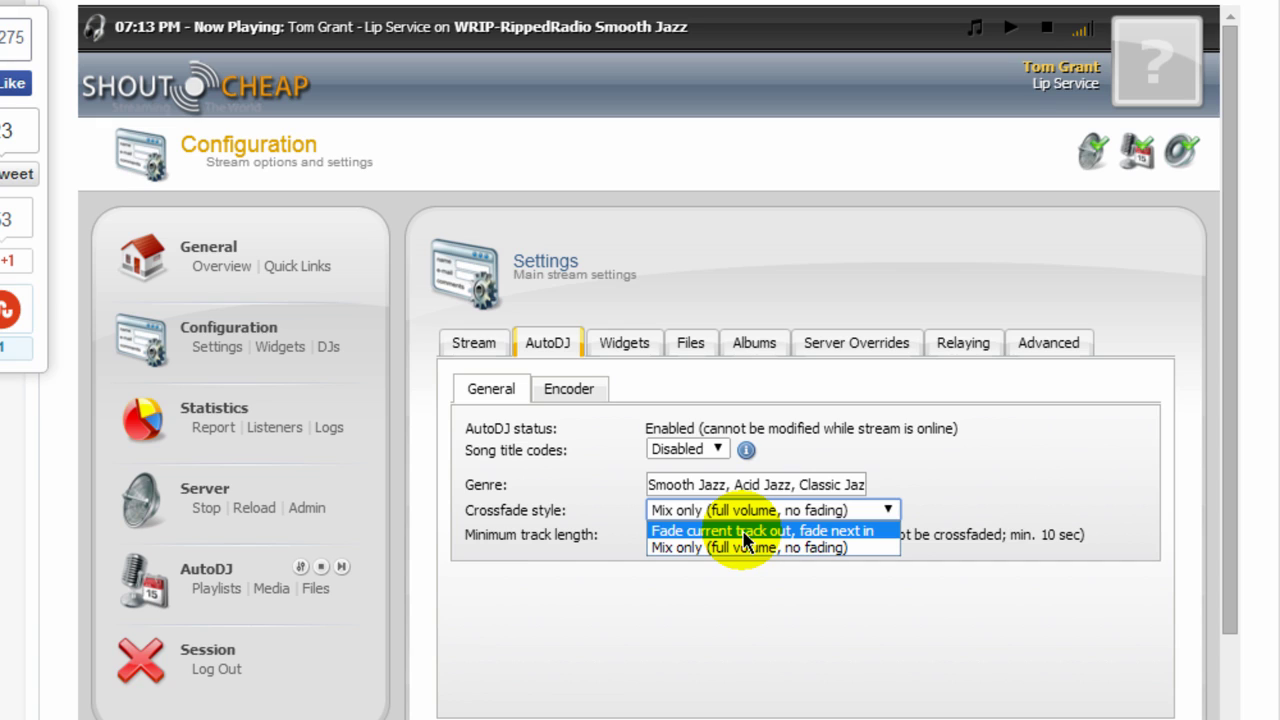
left_click(770, 548)
left_click(722, 603)
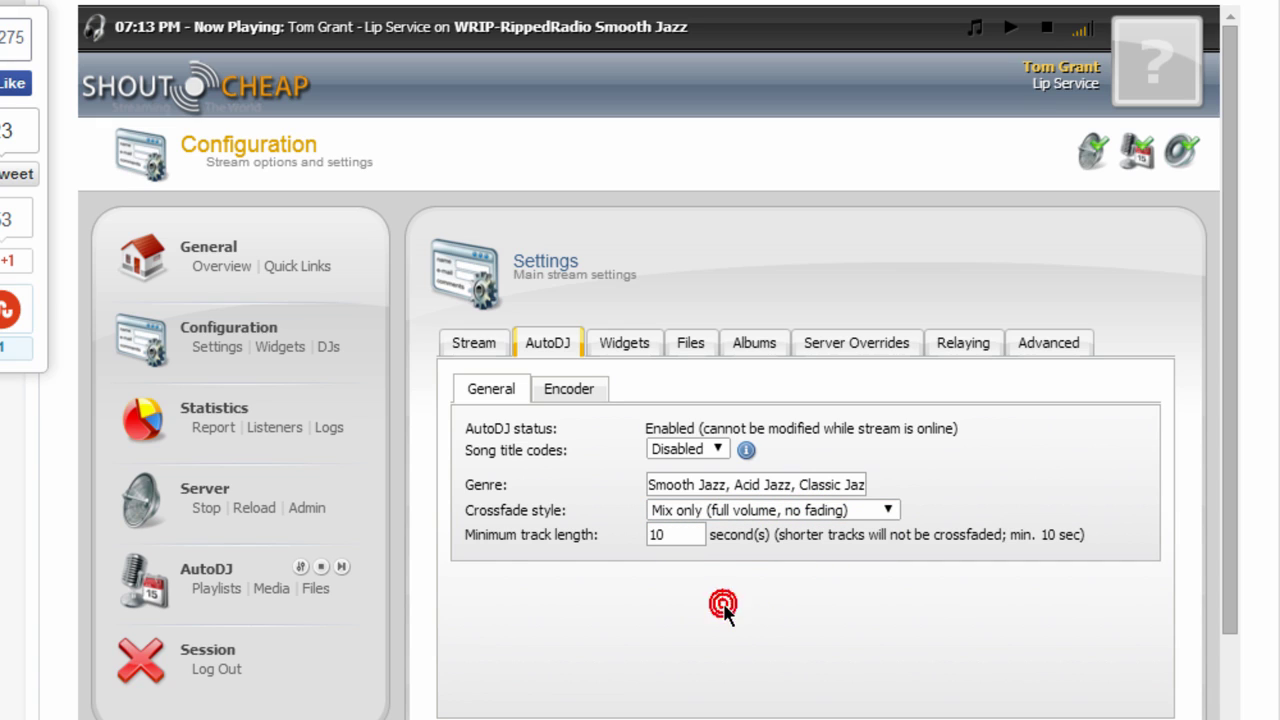
Browse the Encoder, Widgets (Song Requests, Recent Tracks), Files and Albums settings tabs.
left_click(575, 392)
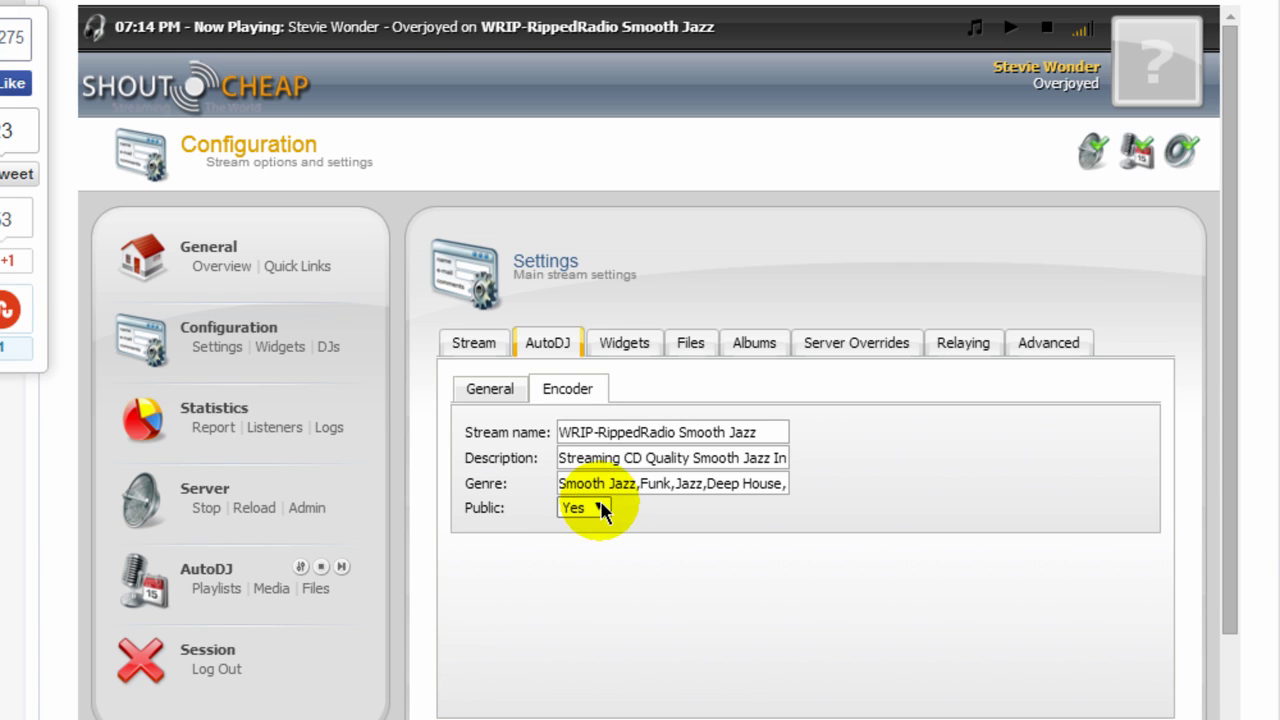
left_click(622, 345)
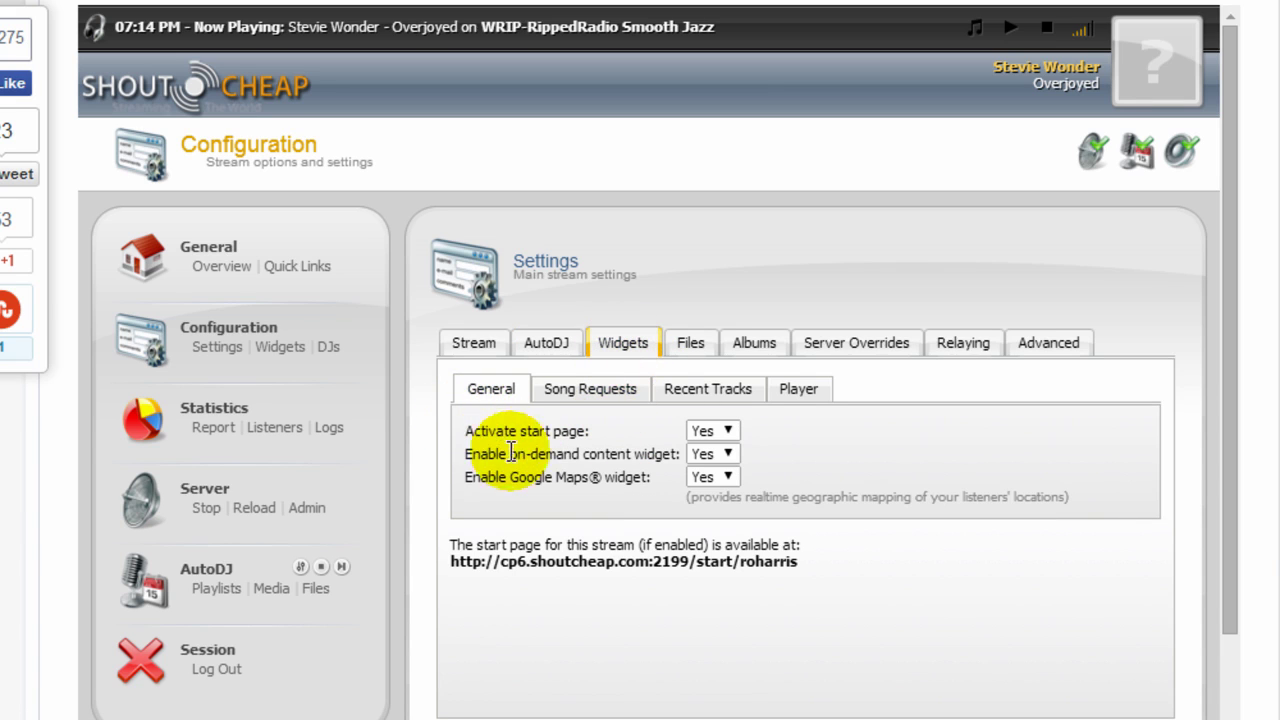
left_click(575, 391)
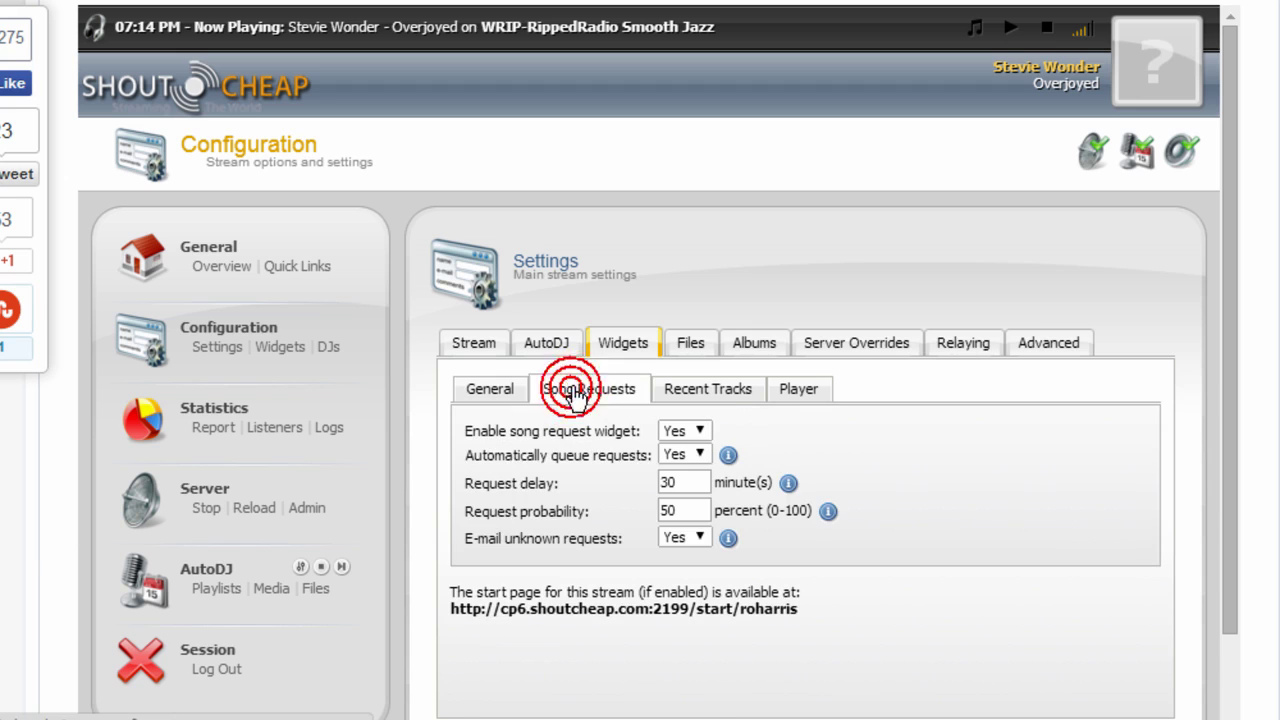
left_click(700, 399)
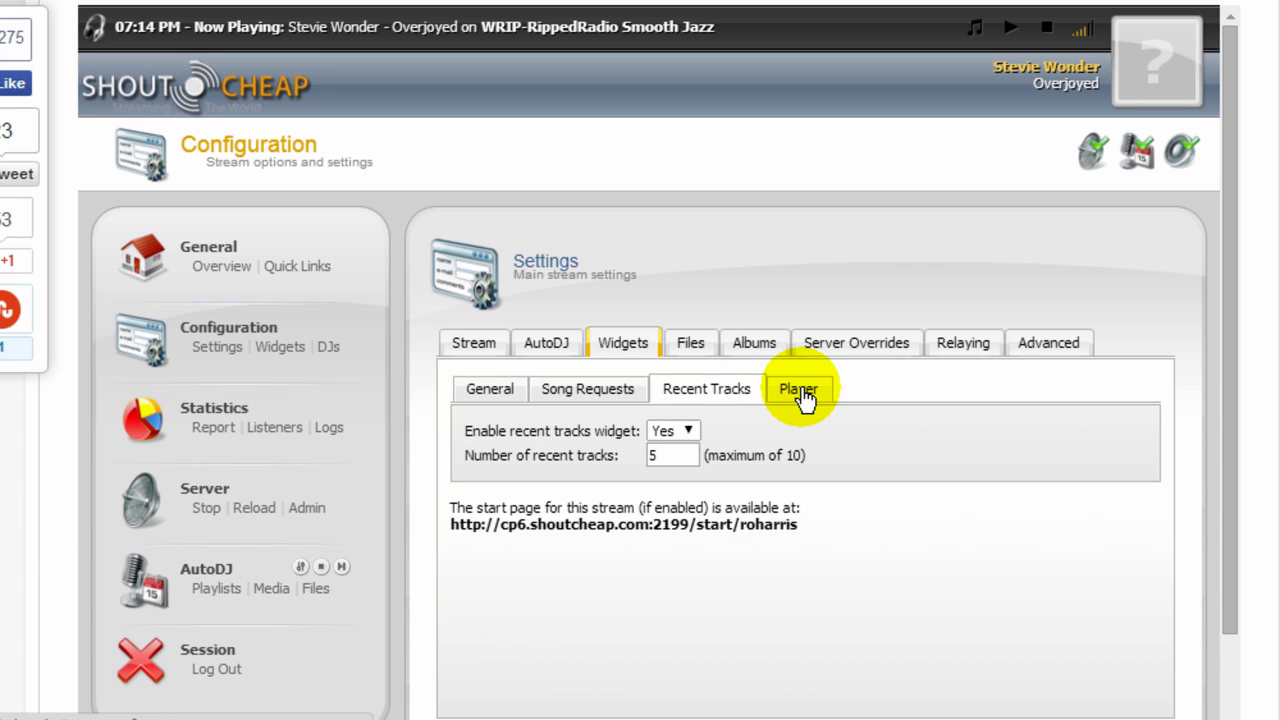
left_click(695, 346)
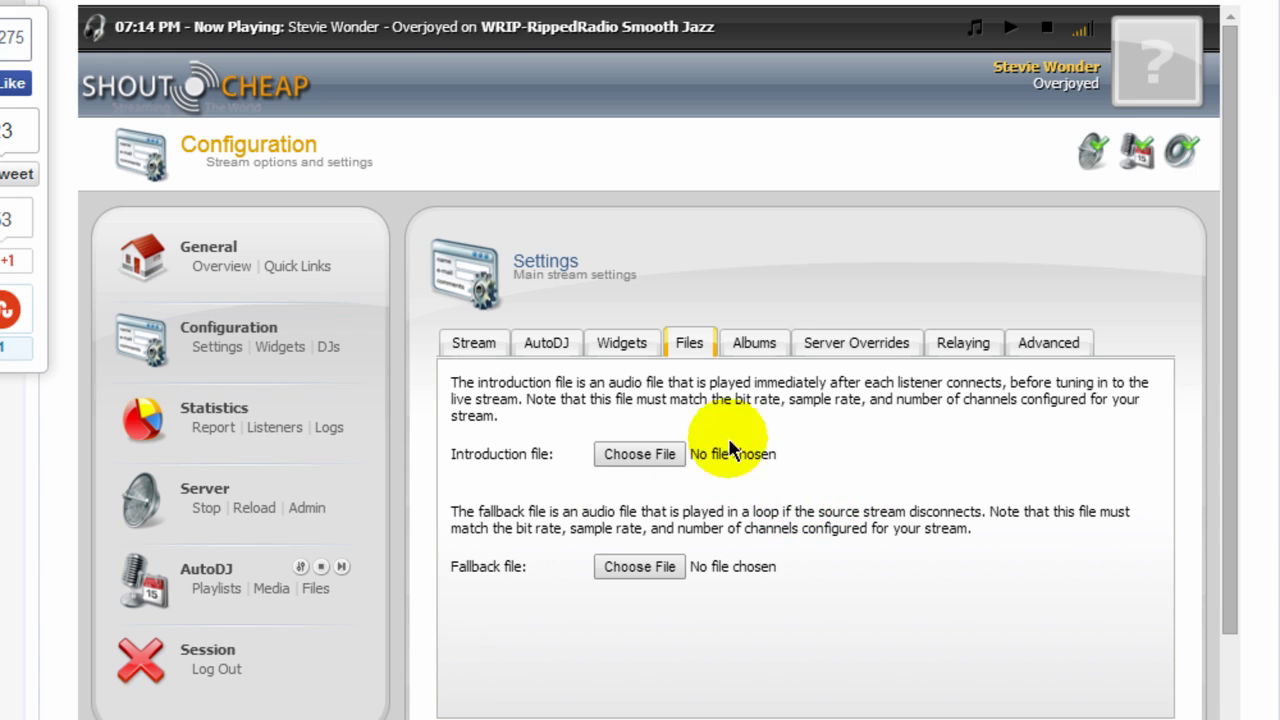
left_click(750, 345)
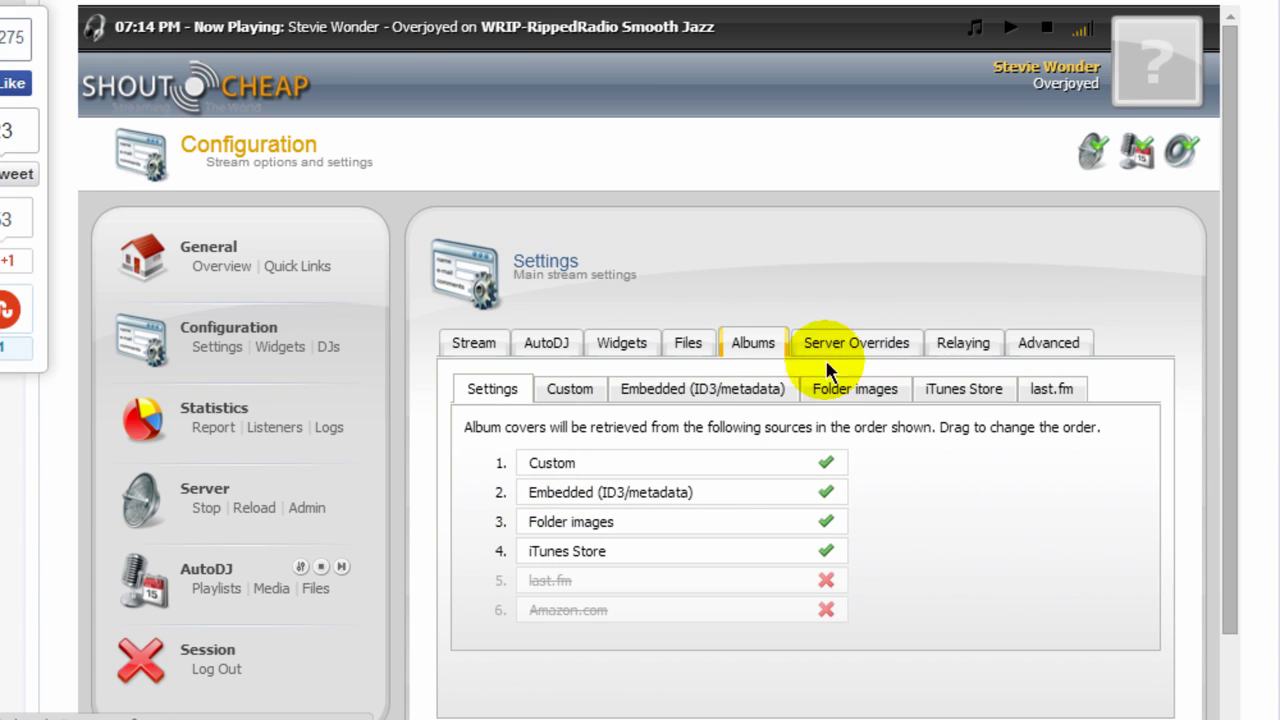
On the Widgets page, preview the Stream Status Summary widget's current song, then close it.
left_click(275, 350)
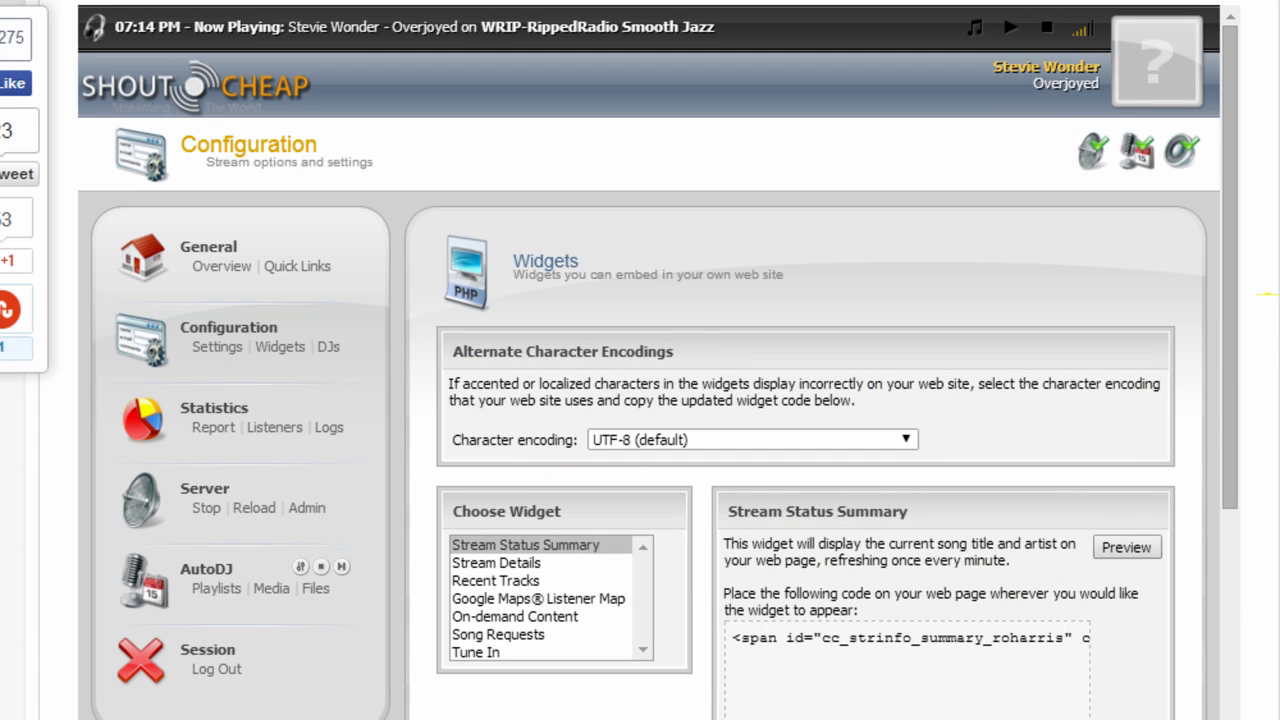
scroll(565, 364, "down", 2)
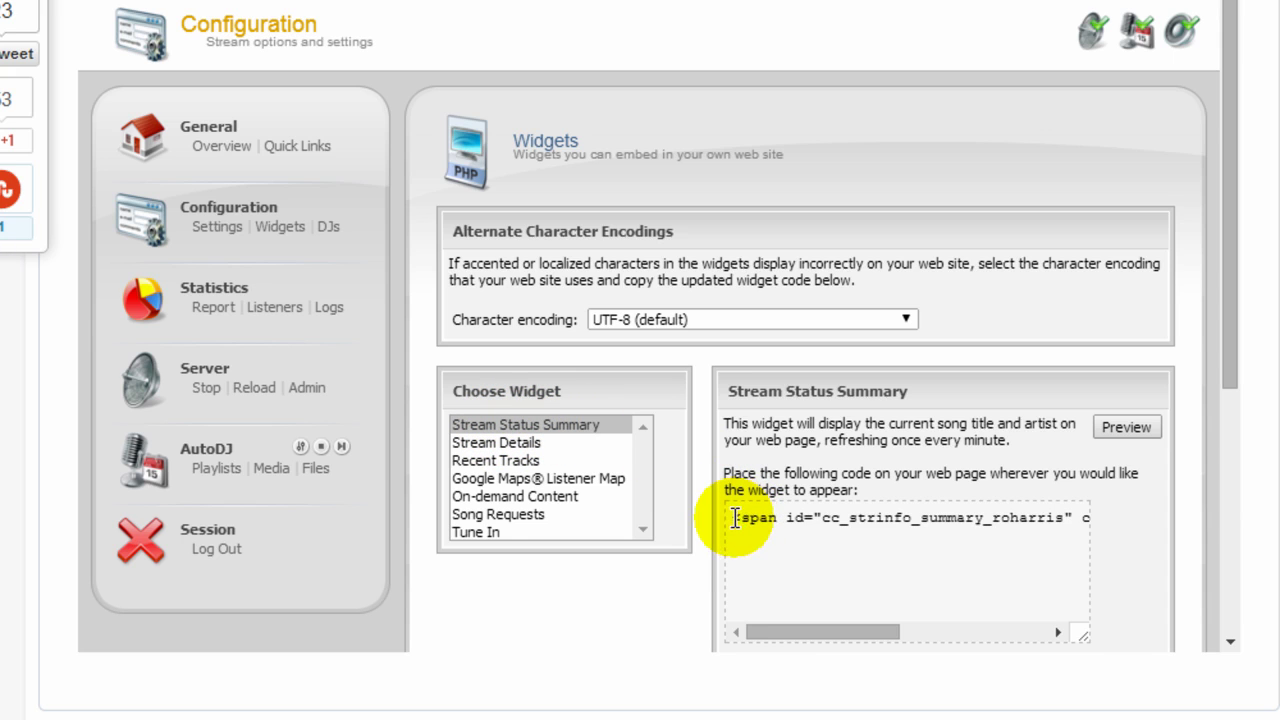
left_click(735, 517)
double_click(760, 520)
left_click(777, 540)
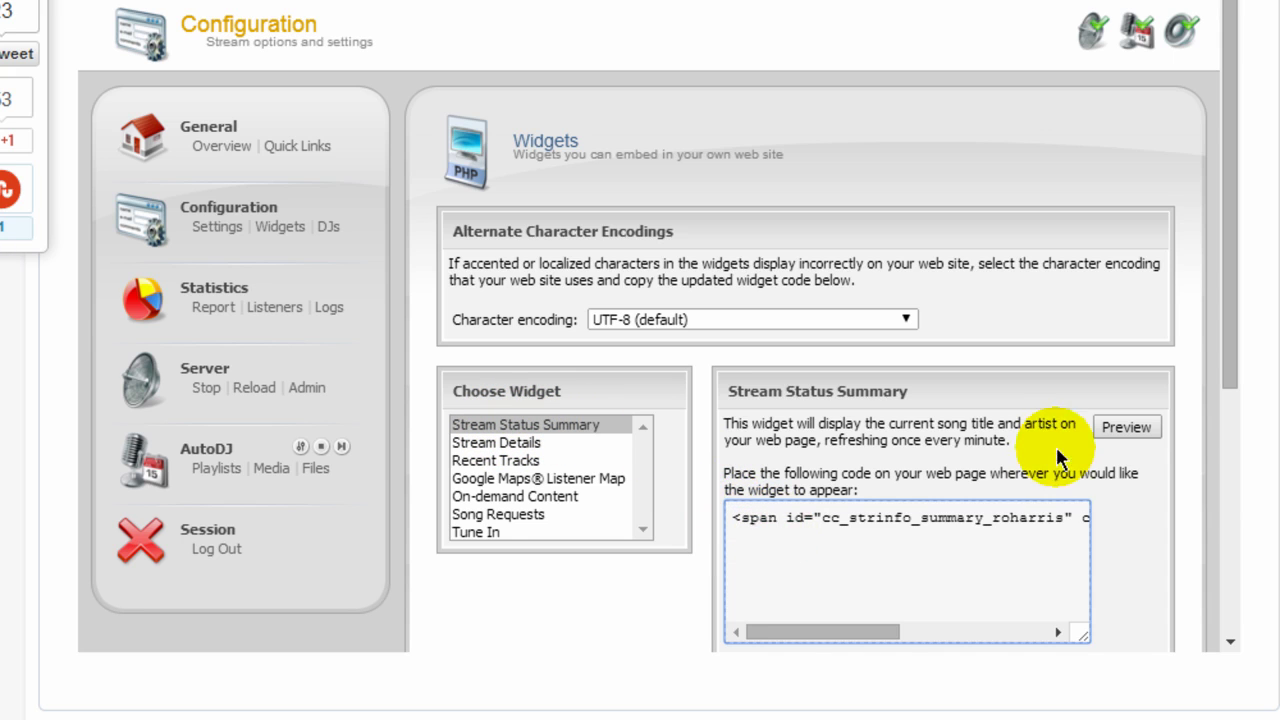
left_click(1125, 428)
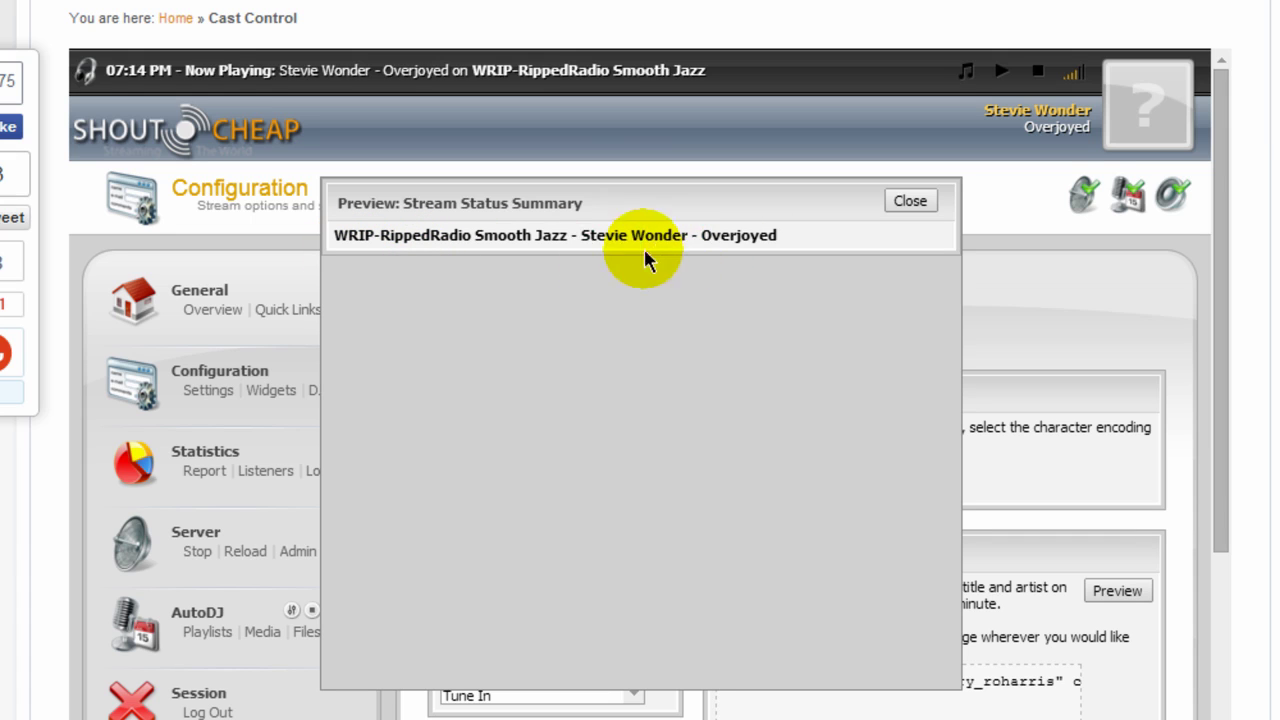
left_click(910, 201)
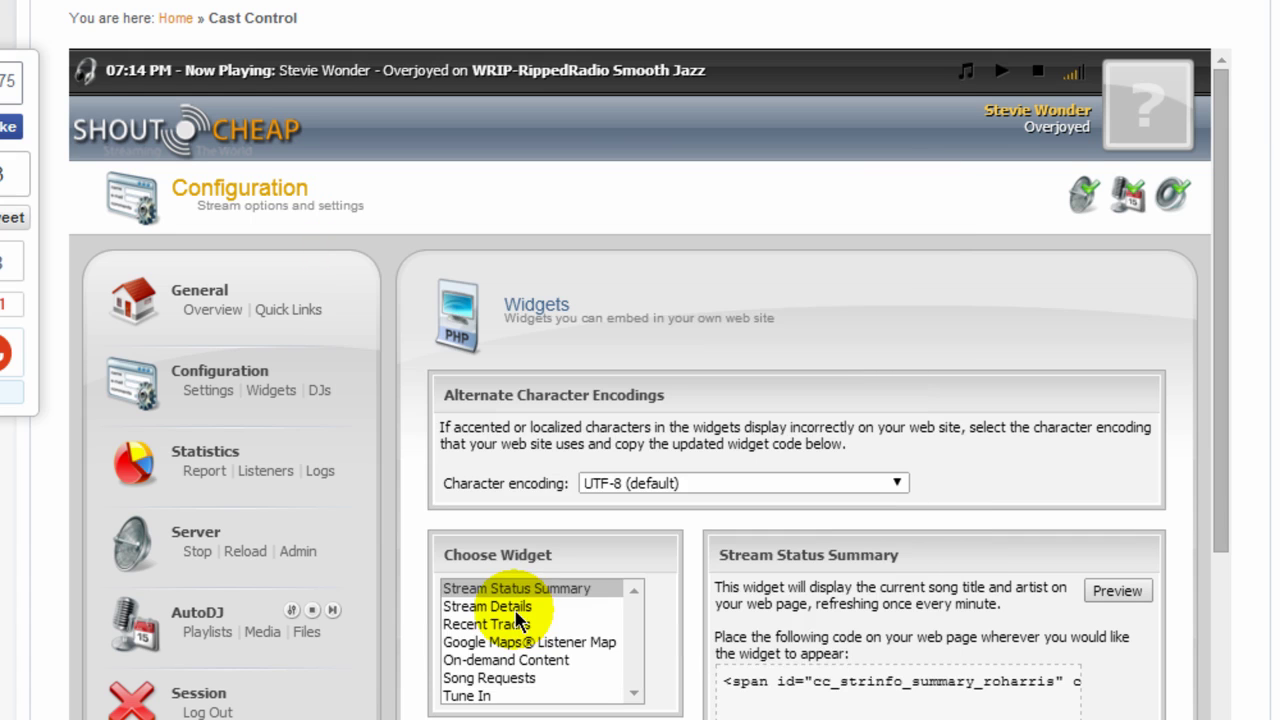
Switch to the Stream Details widget and preview it, showing Overjoyed at 96 Kbps.
left_click(516, 607)
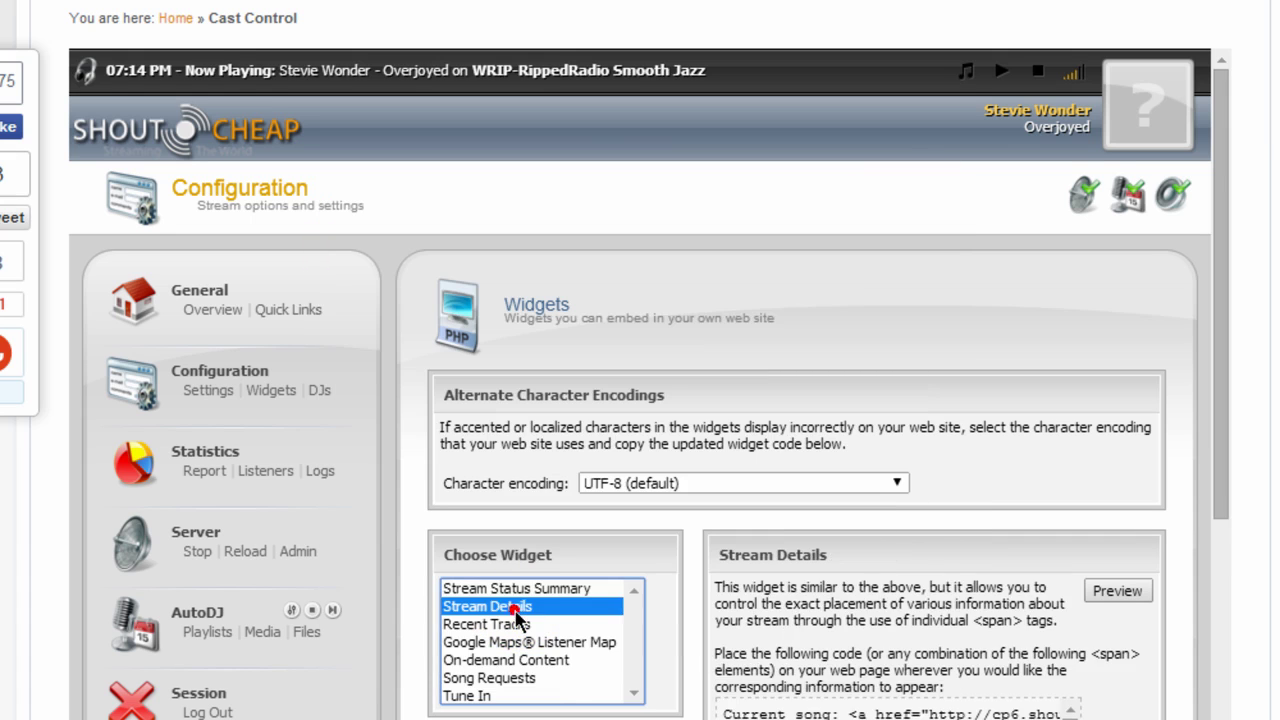
left_click(718, 712)
scroll(718, 712, "down", 5)
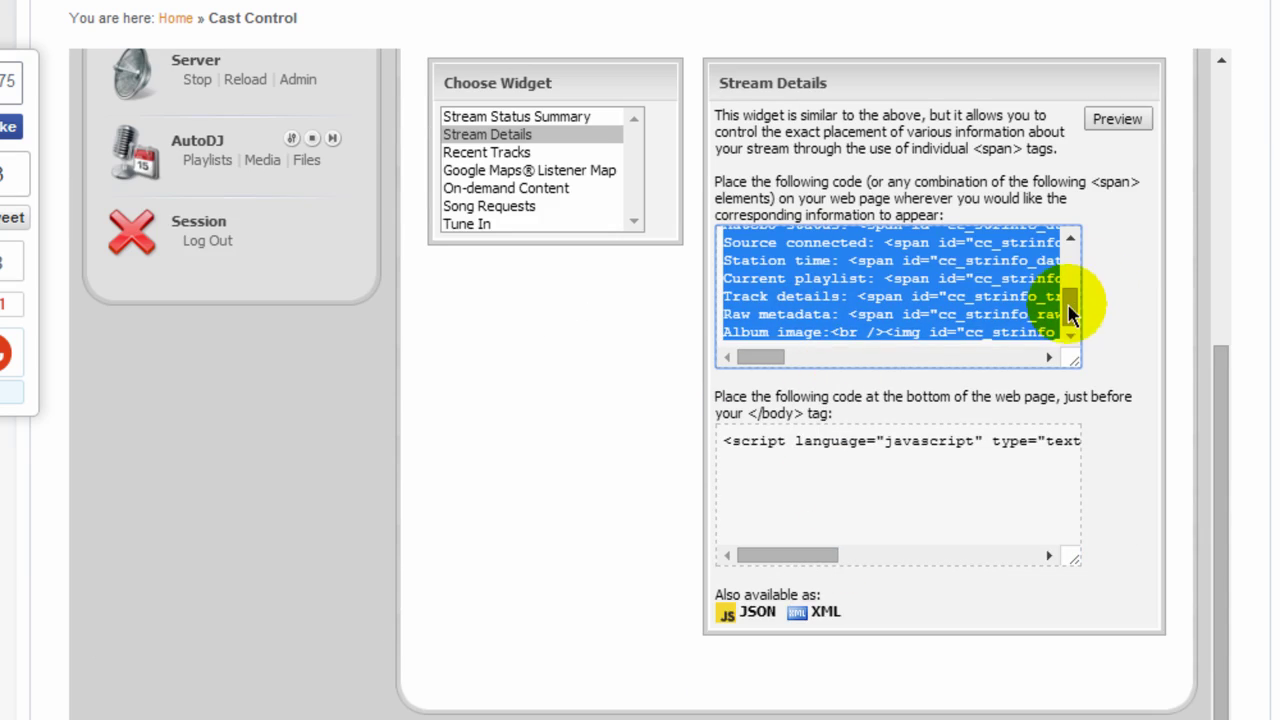
left_click_drag(1073, 290, 1079, 246)
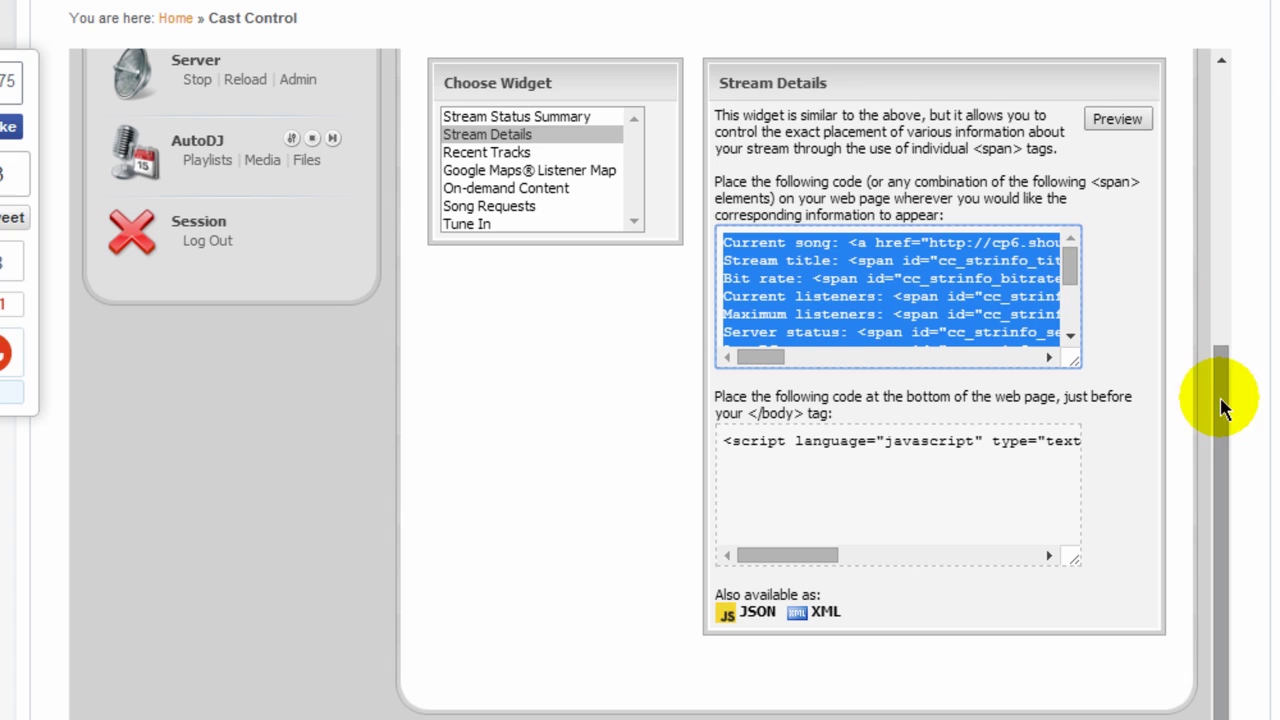
left_click(922, 295)
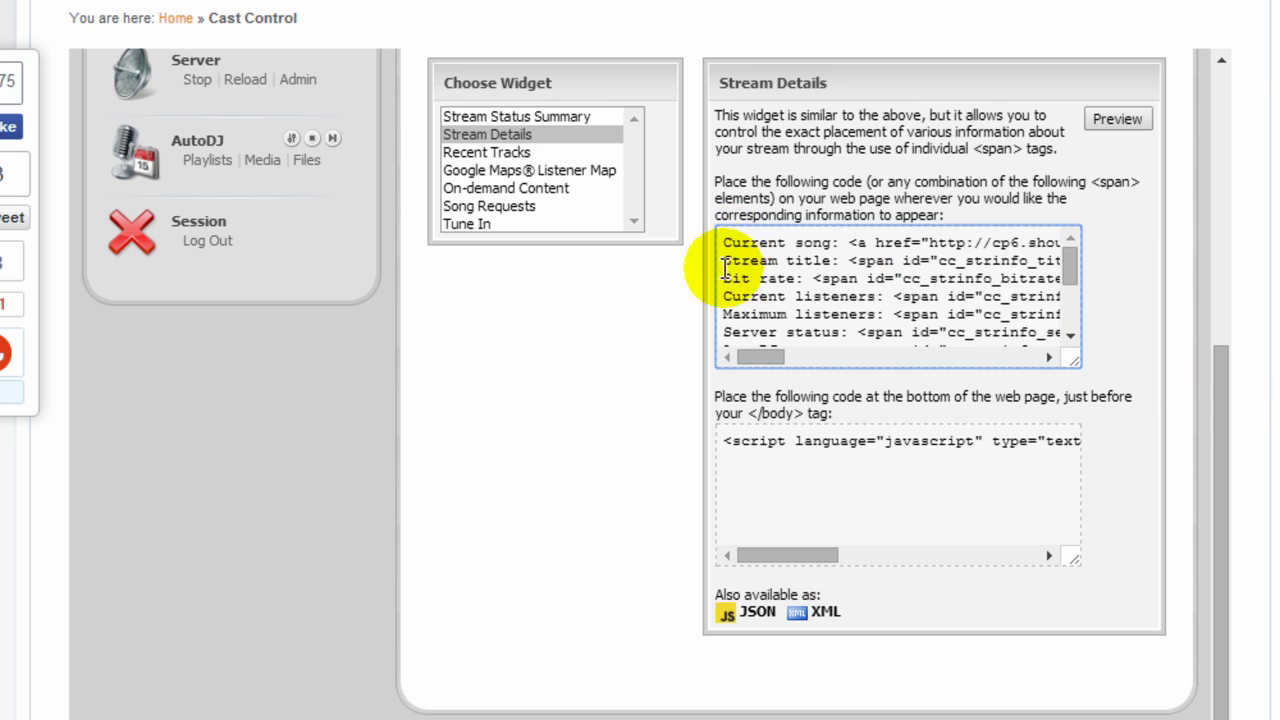
left_click(1118, 120)
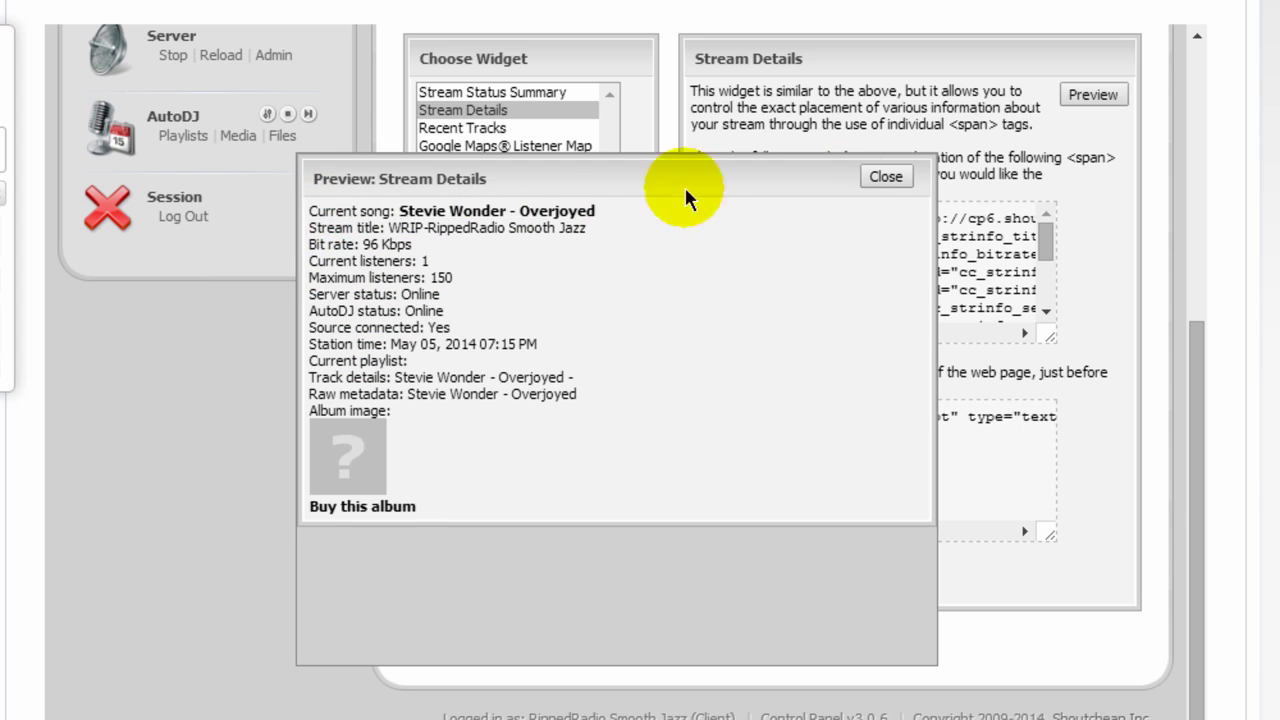
left_click(886, 178)
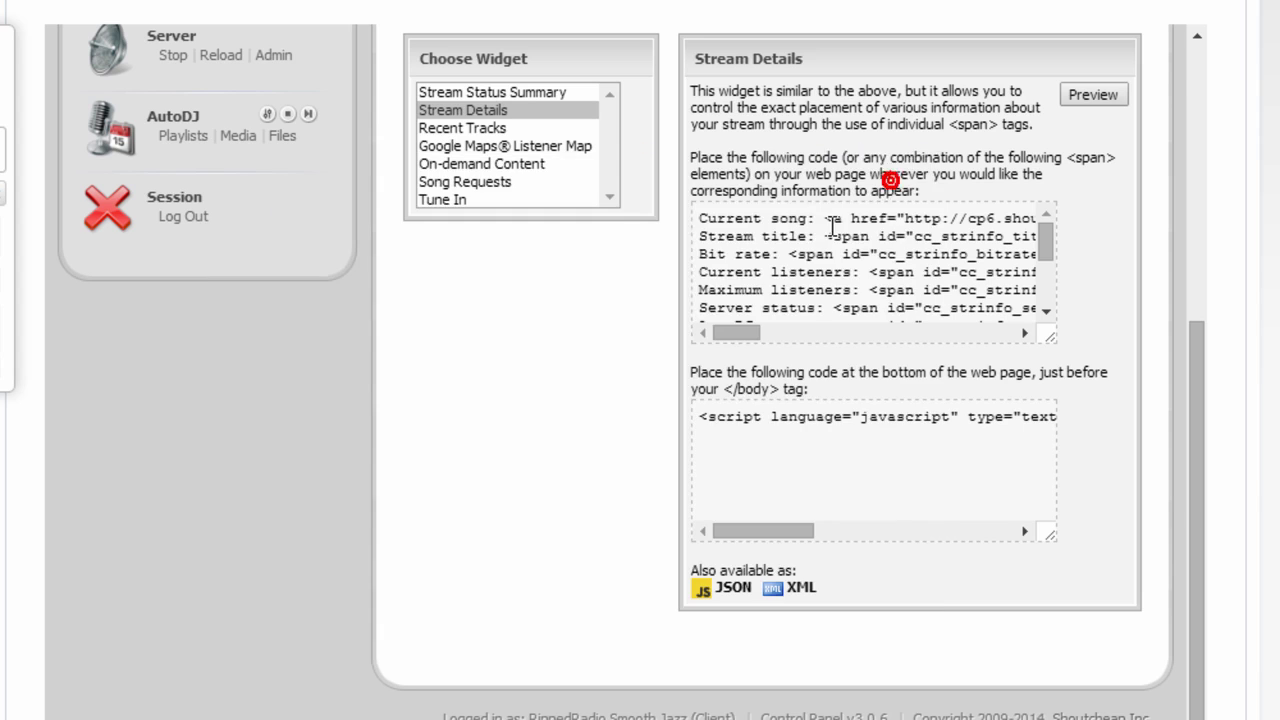
Select the 'Current song:' line in the Stream Details embed code.
left_click(718, 218)
left_click(720, 213)
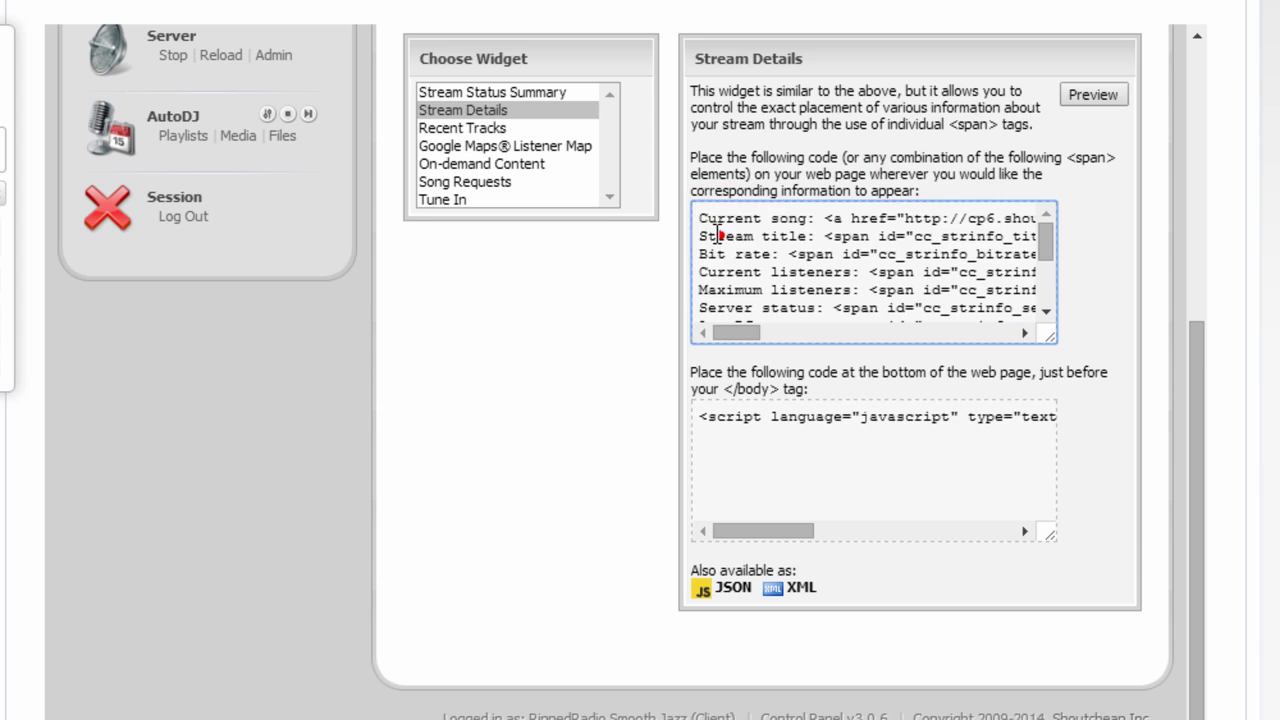
left_click_drag(702, 218, 886, 237)
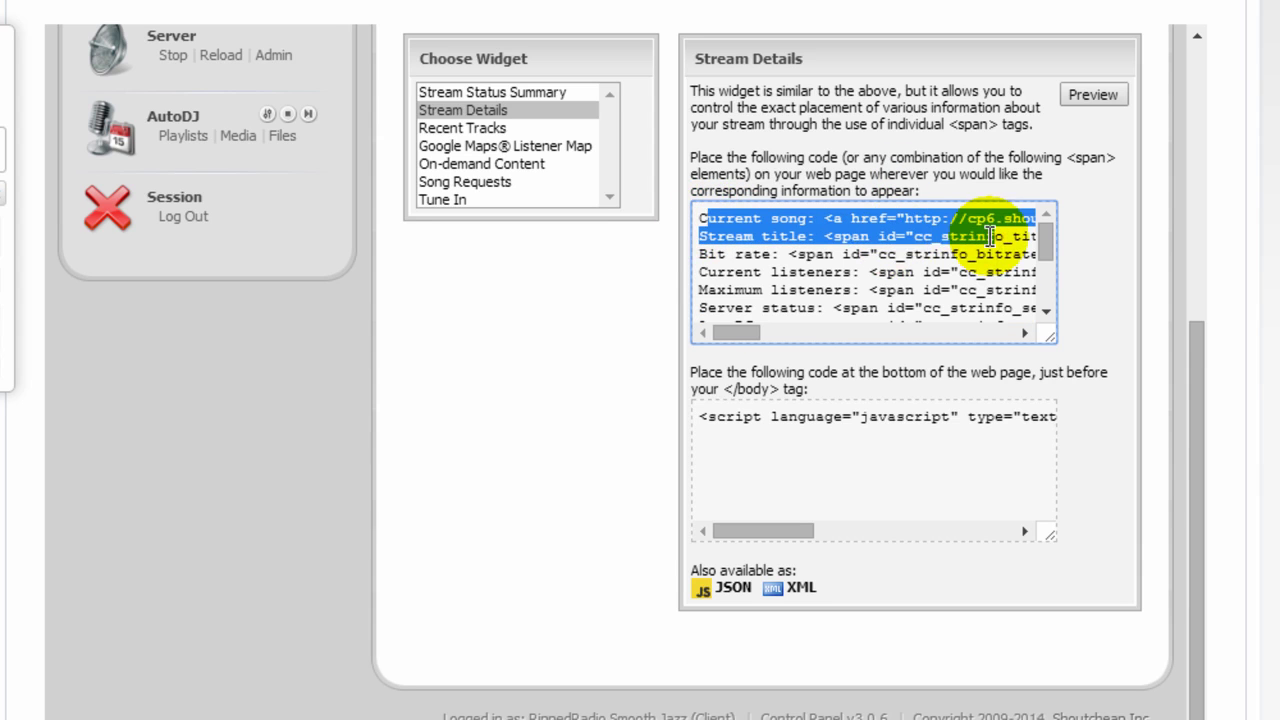
Preview the Recent Tracks widget, then show the Google Maps® Listener Map widget's code.
left_click(486, 128)
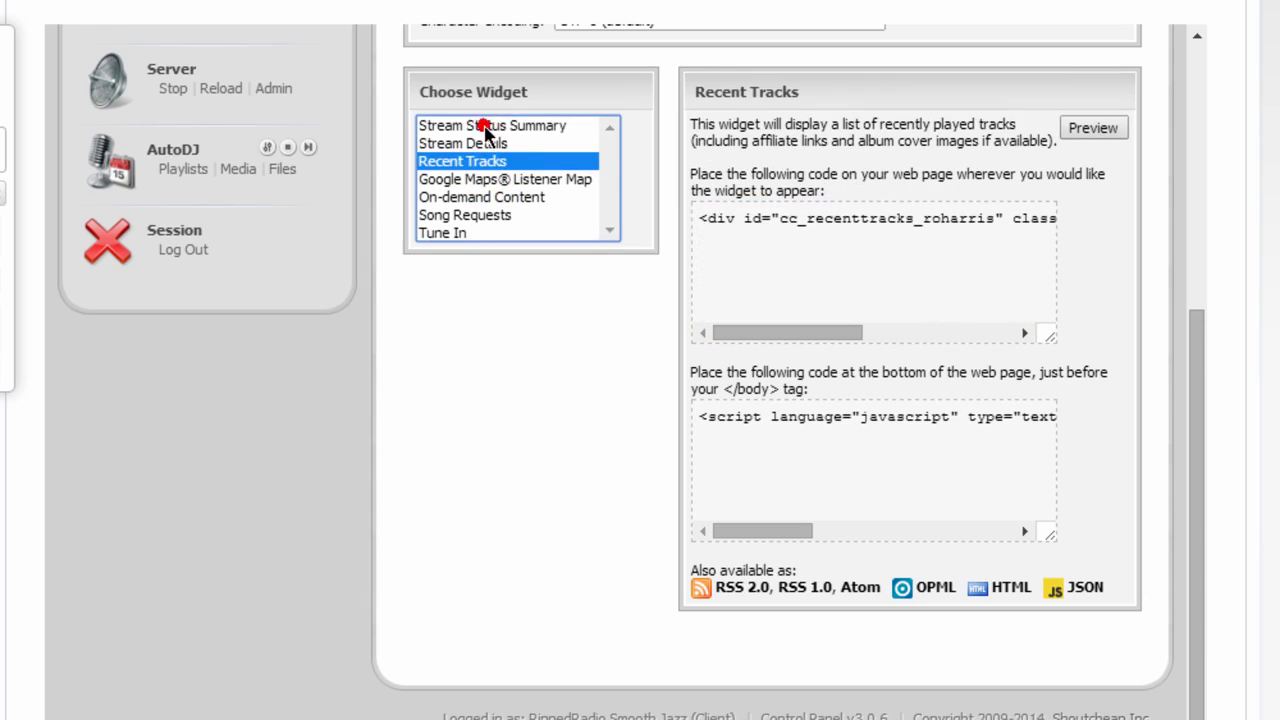
left_click(1083, 128)
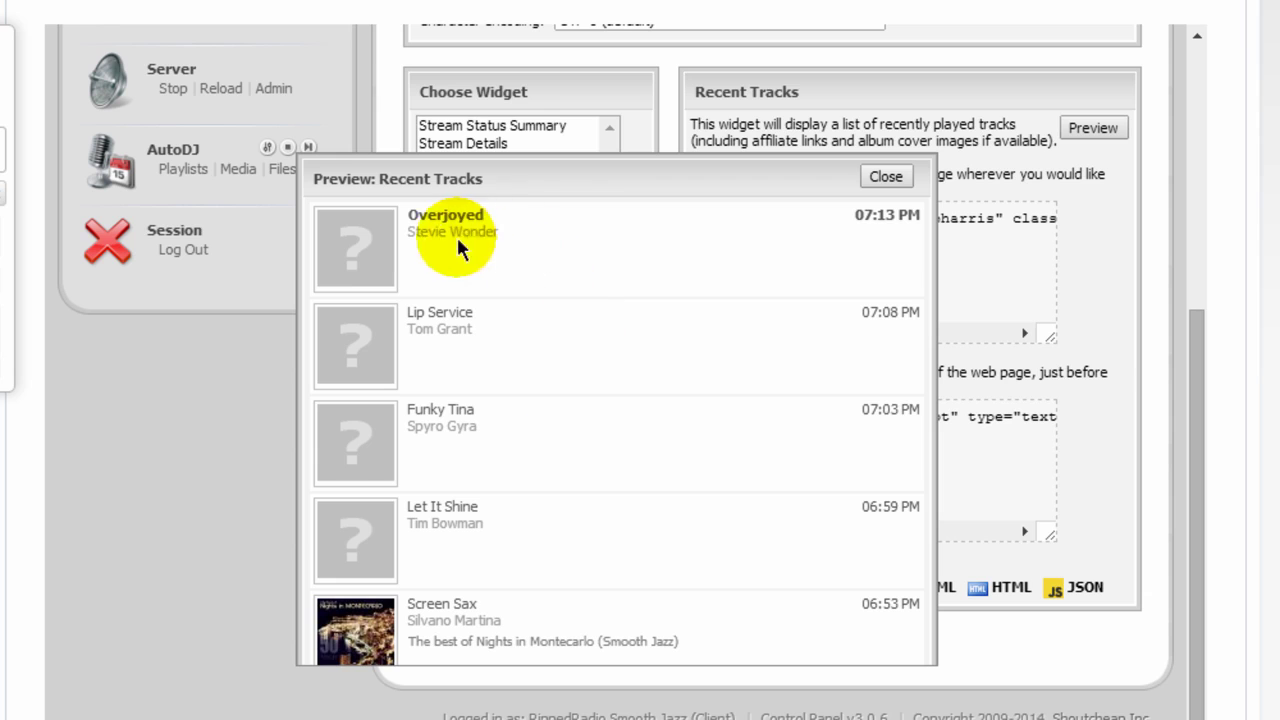
left_click(899, 177)
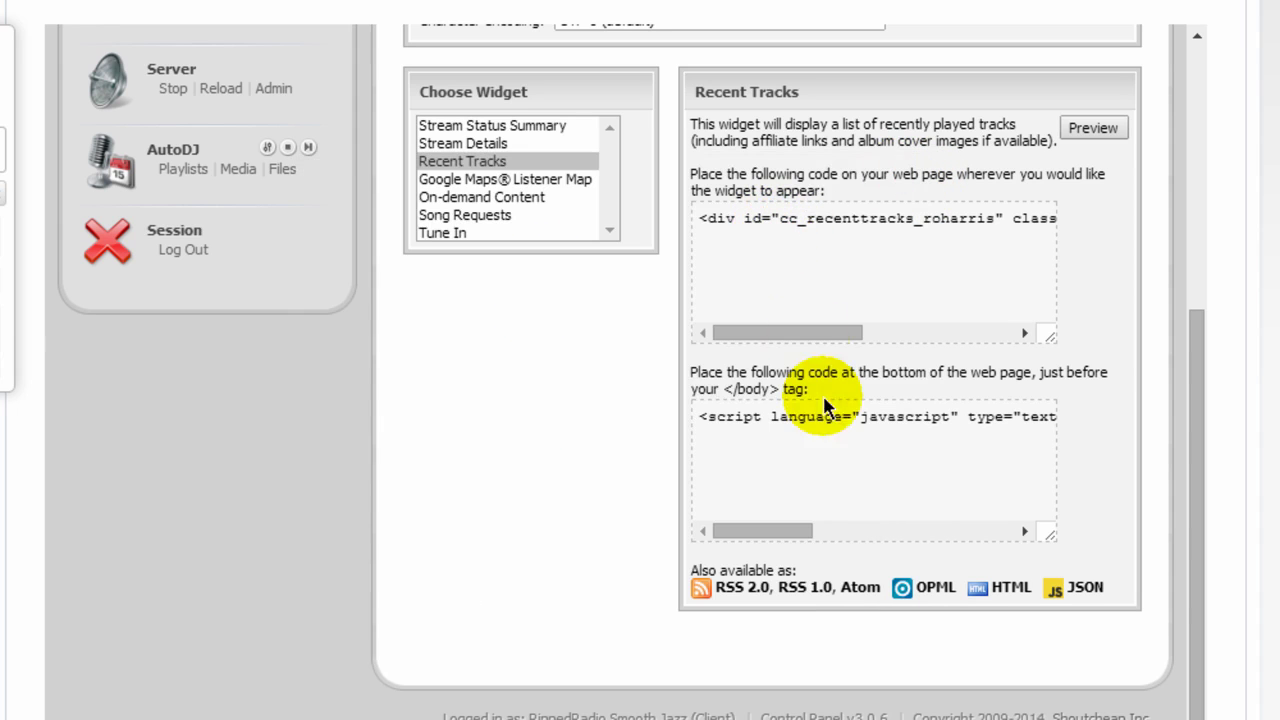
left_click(523, 180)
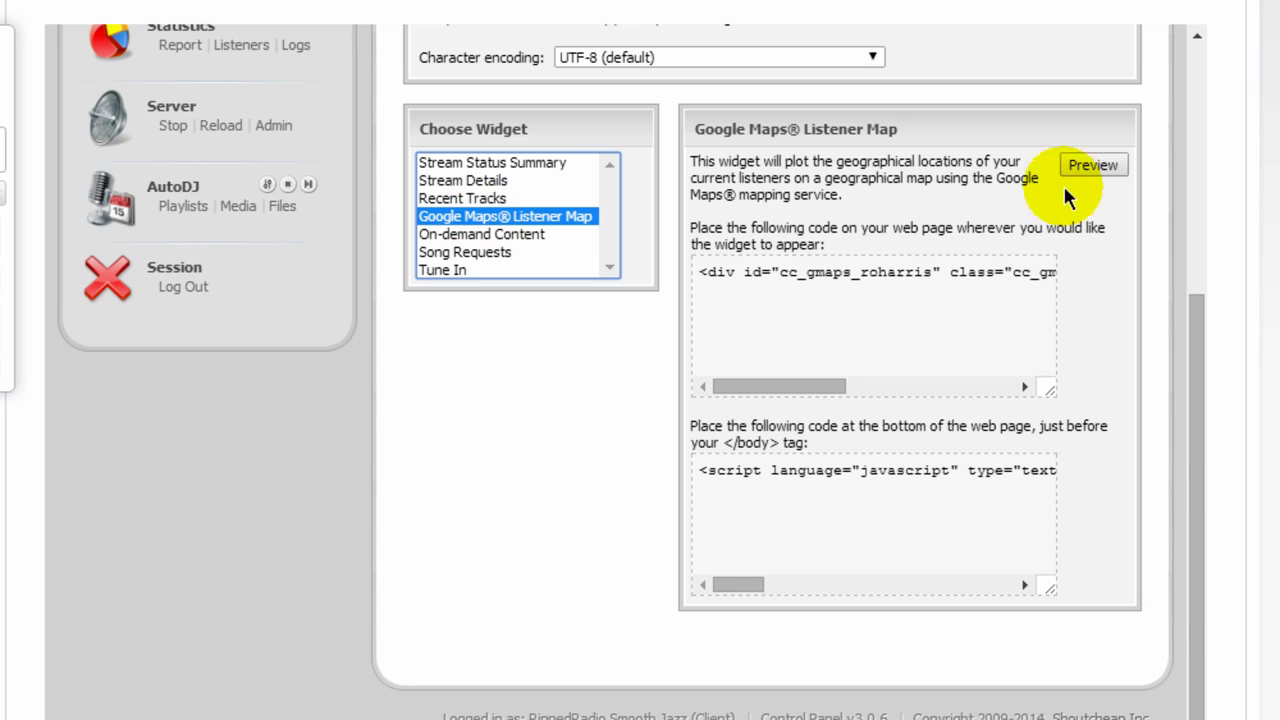
Preview and close the Listener Map and On-demand Content widgets.
left_click(1088, 165)
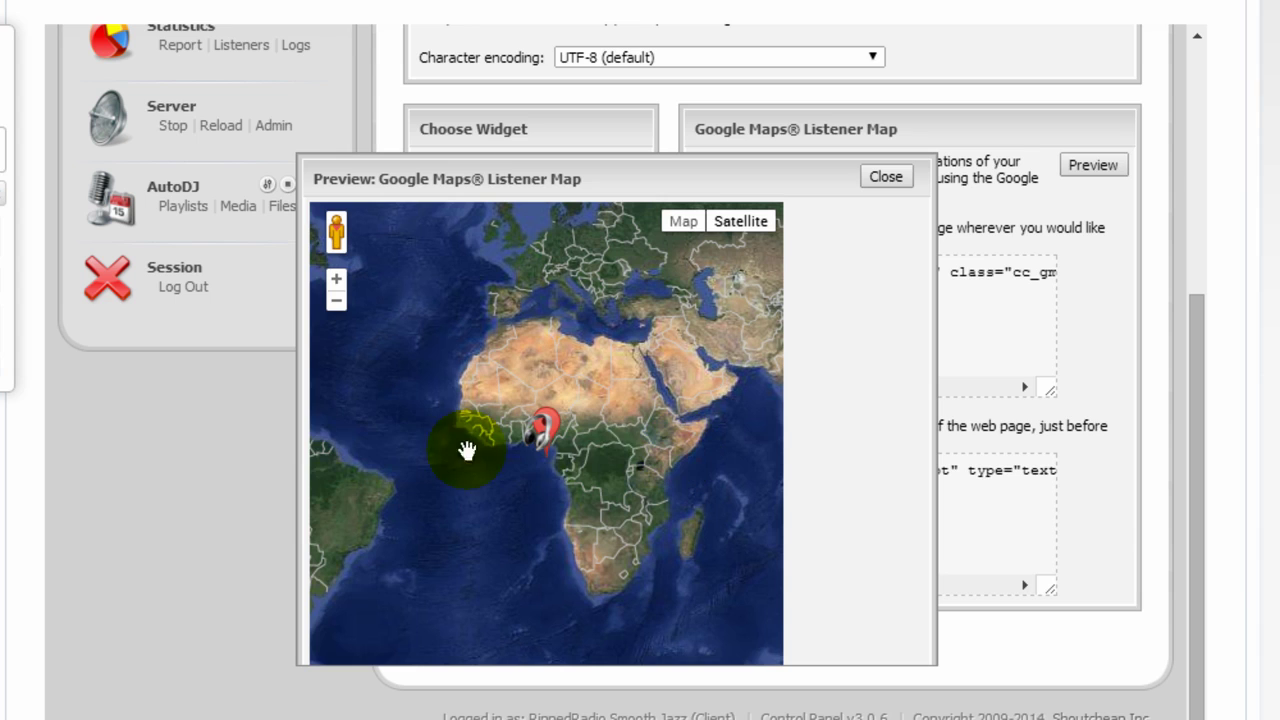
left_click(884, 178)
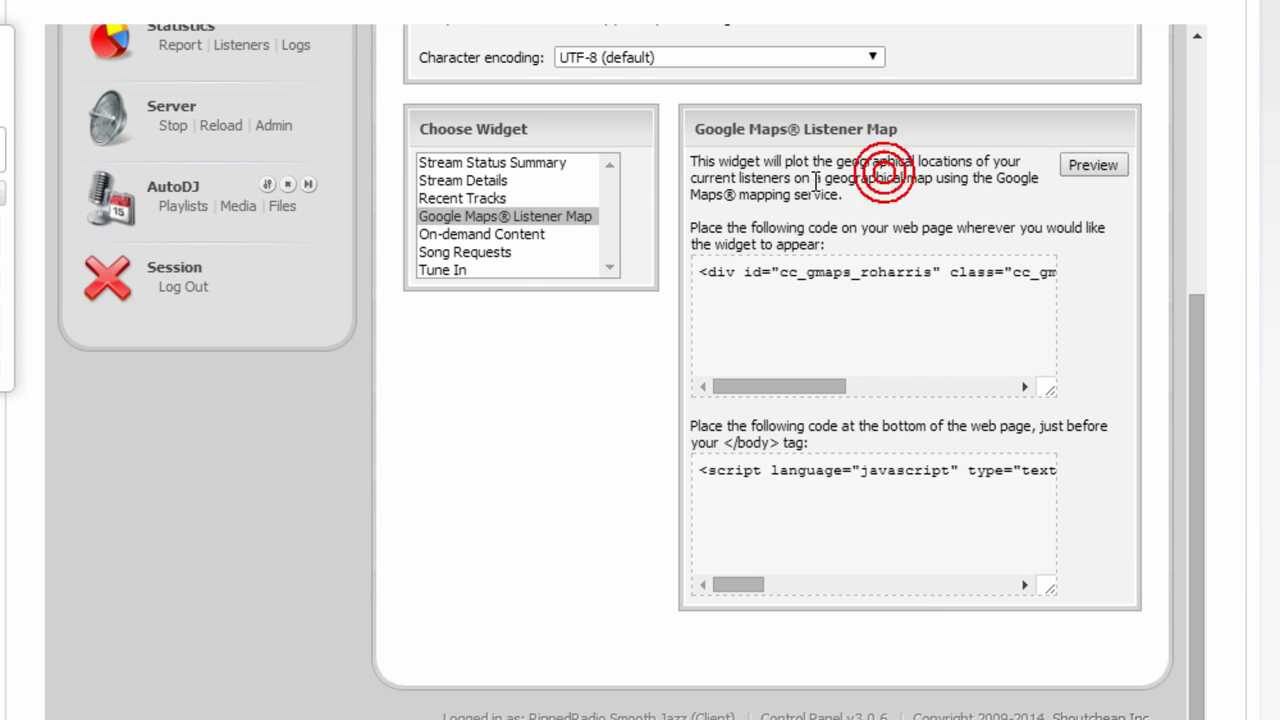
left_click(487, 235)
left_click(1092, 165)
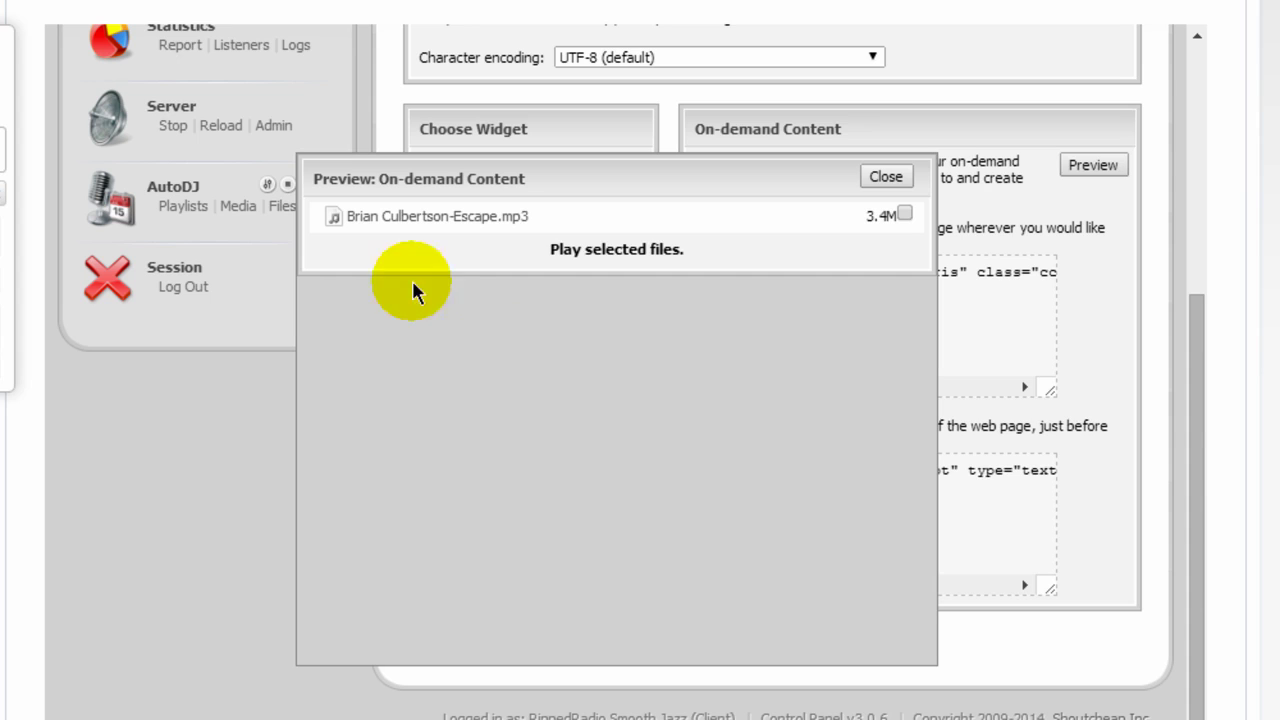
left_click(886, 178)
Preview the Song Requests form, trying the Song artist and Dedicated to fields, then close it.
left_click(472, 252)
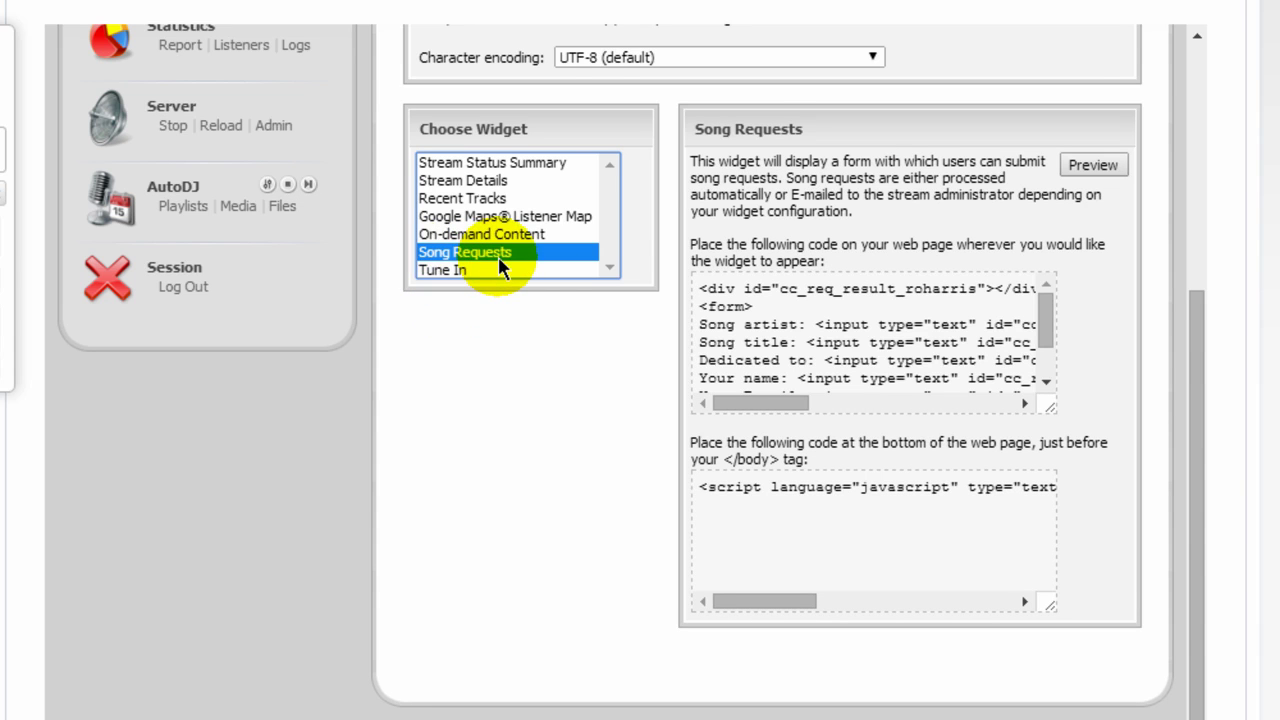
left_click(1092, 166)
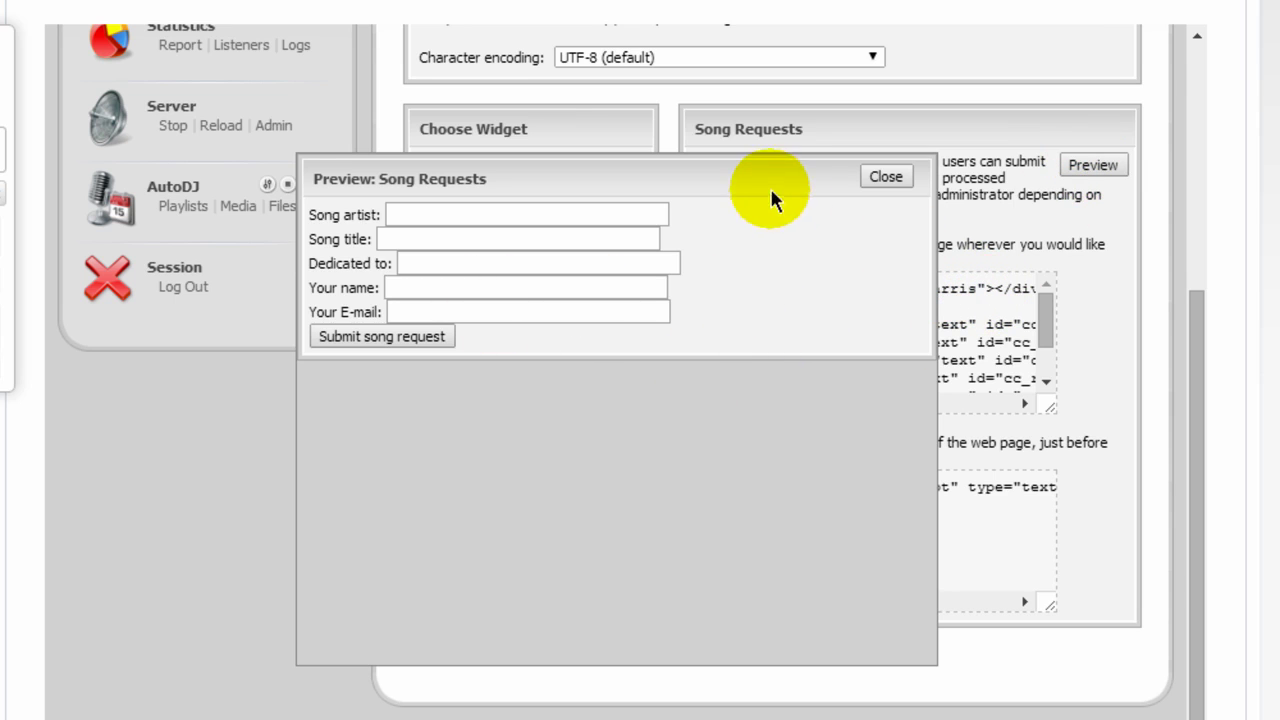
left_click(729, 167)
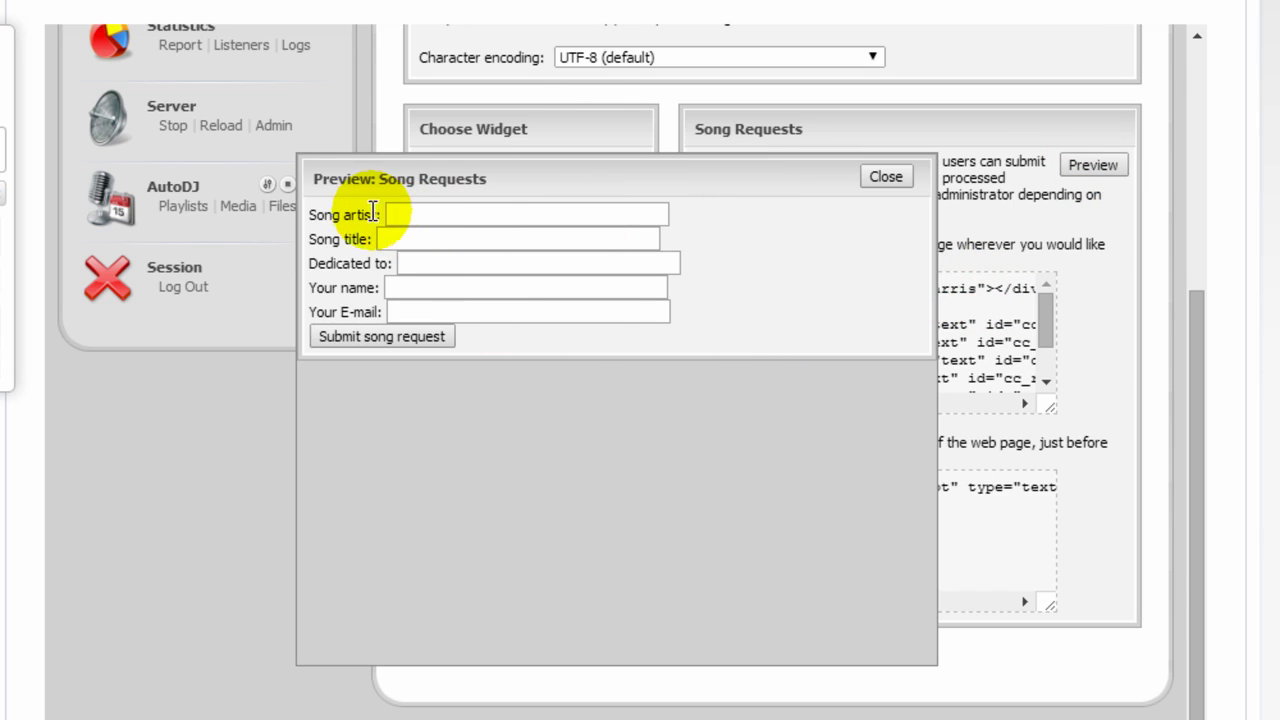
left_click(494, 216)
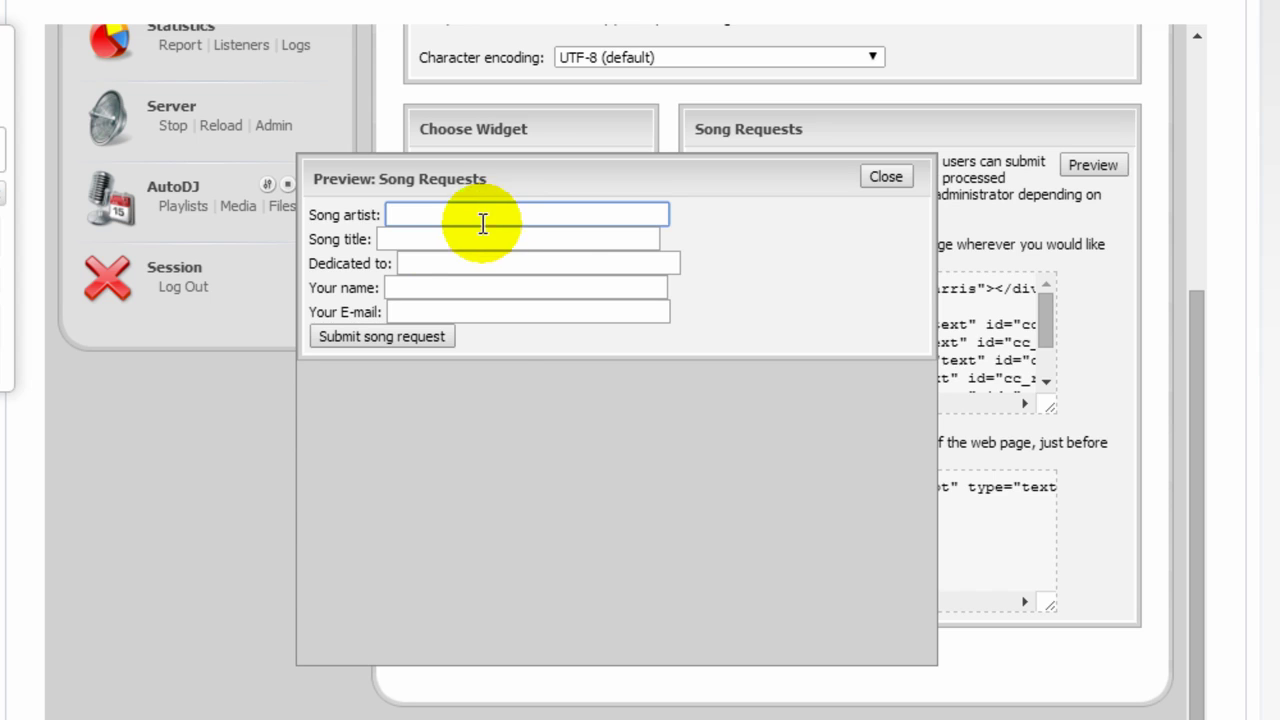
left_click(405, 263)
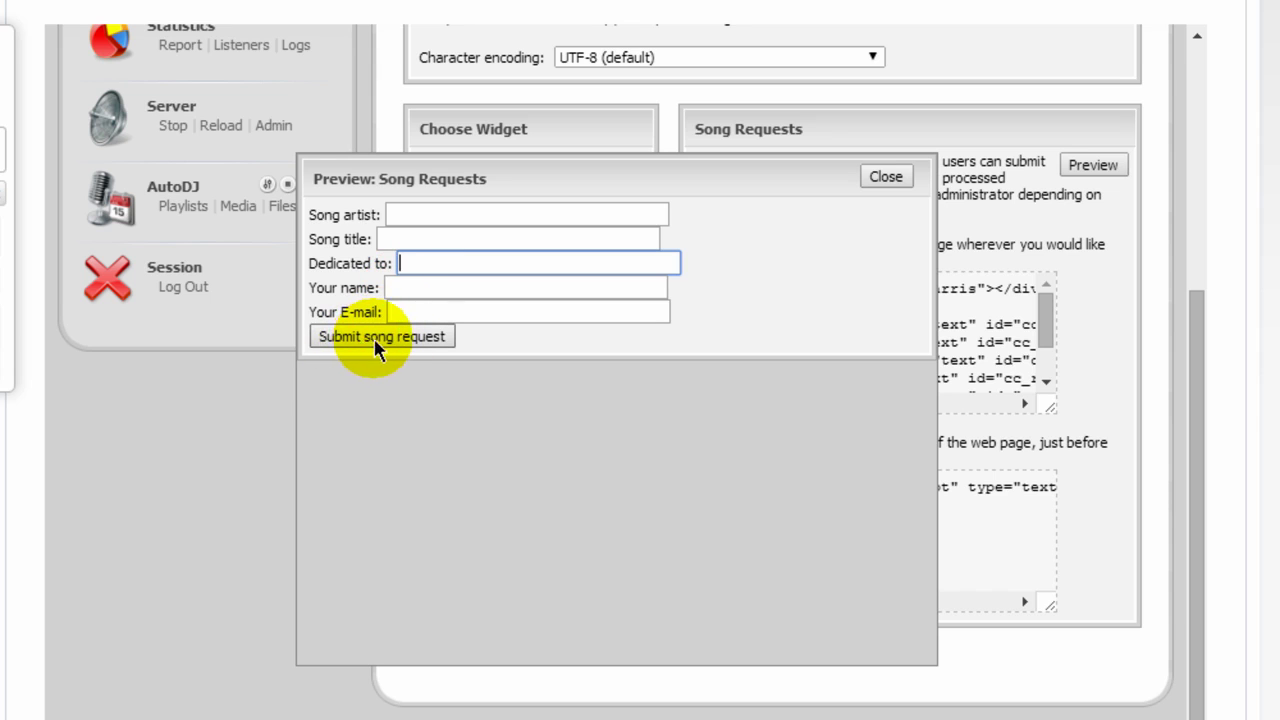
left_click(886, 180)
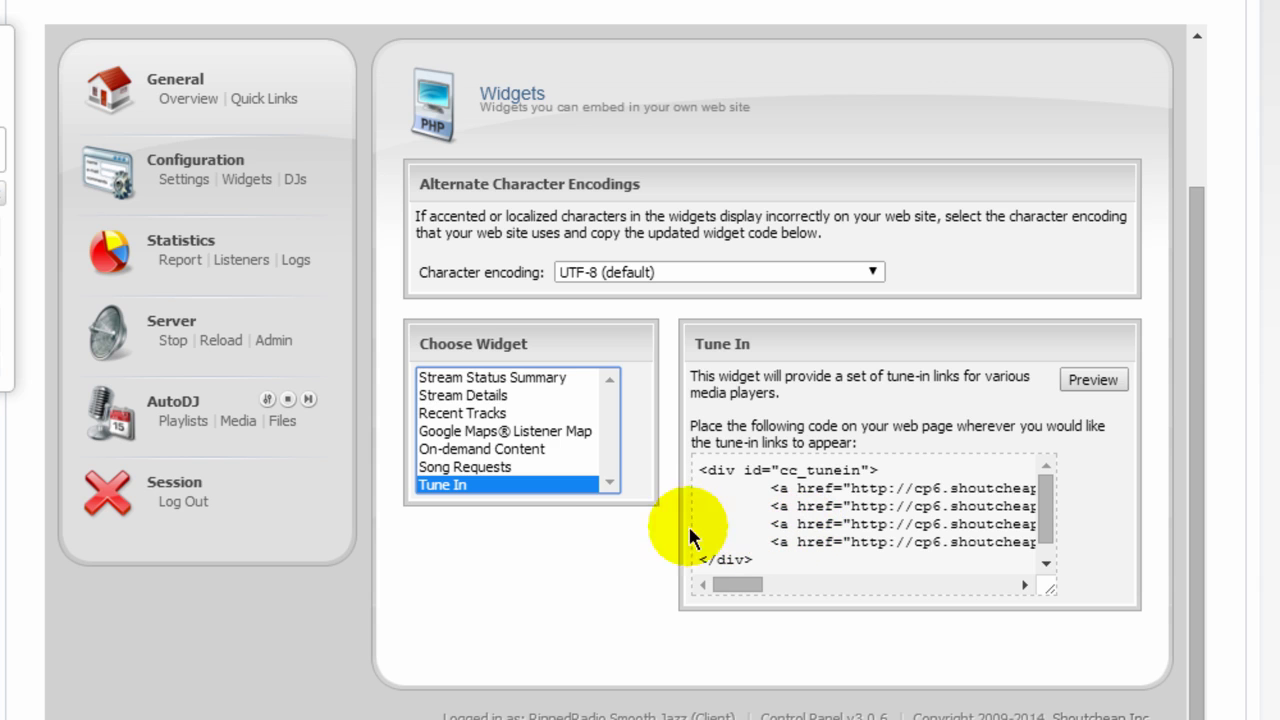
left_click(1089, 382)
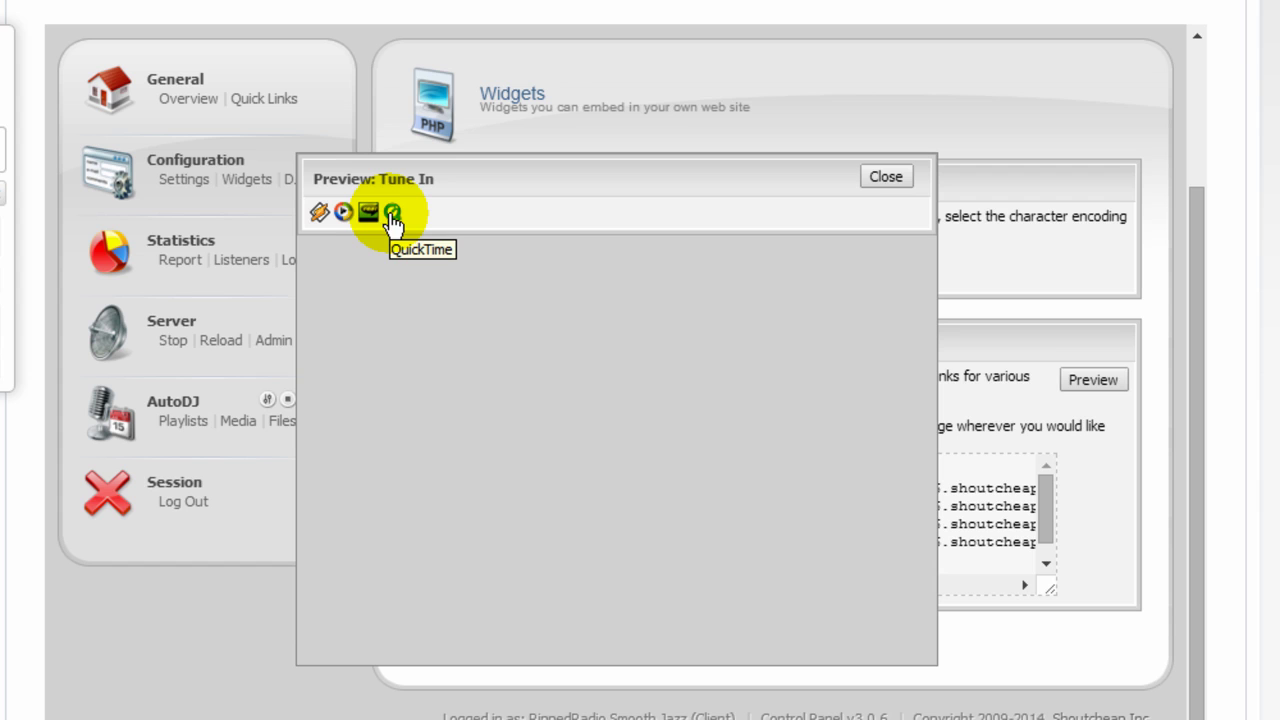
left_click(892, 176)
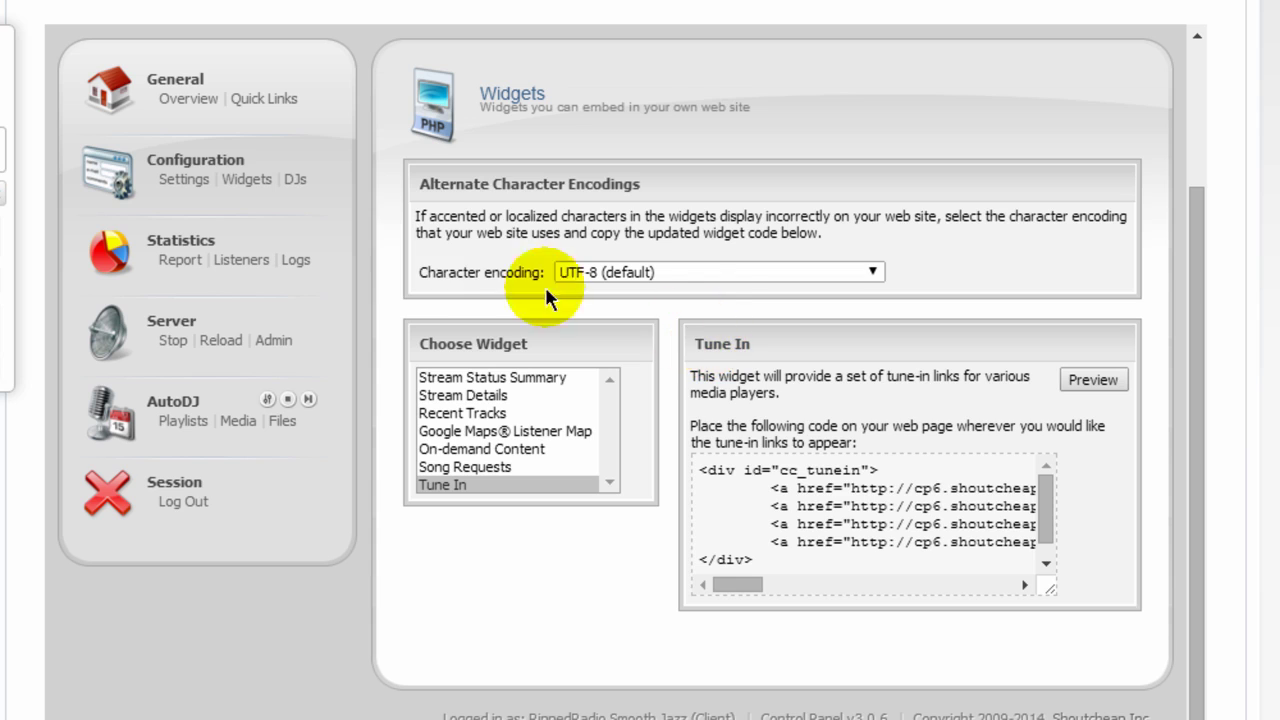
Open the Statistics Report's Listeners tab and scroll through the session-length chart and Top Listeners tables.
left_click(172, 251)
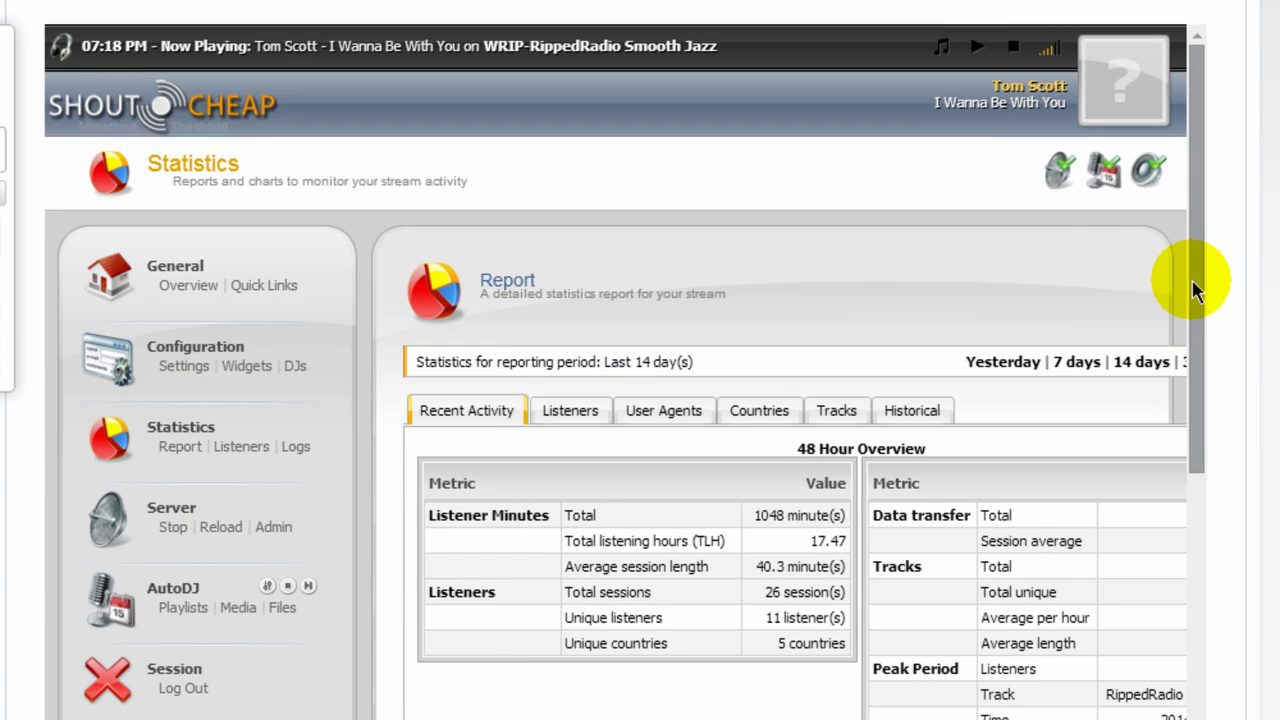
left_click(560, 411)
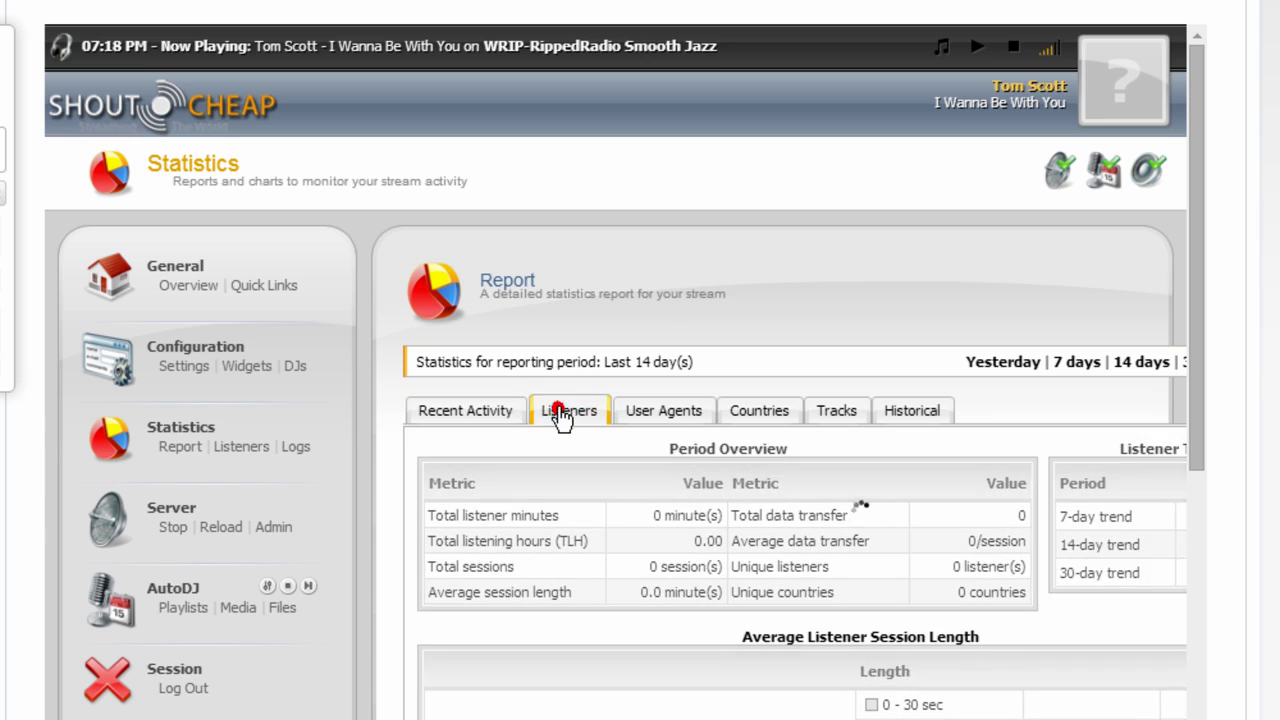
left_click_drag(1194, 298, 1171, 409)
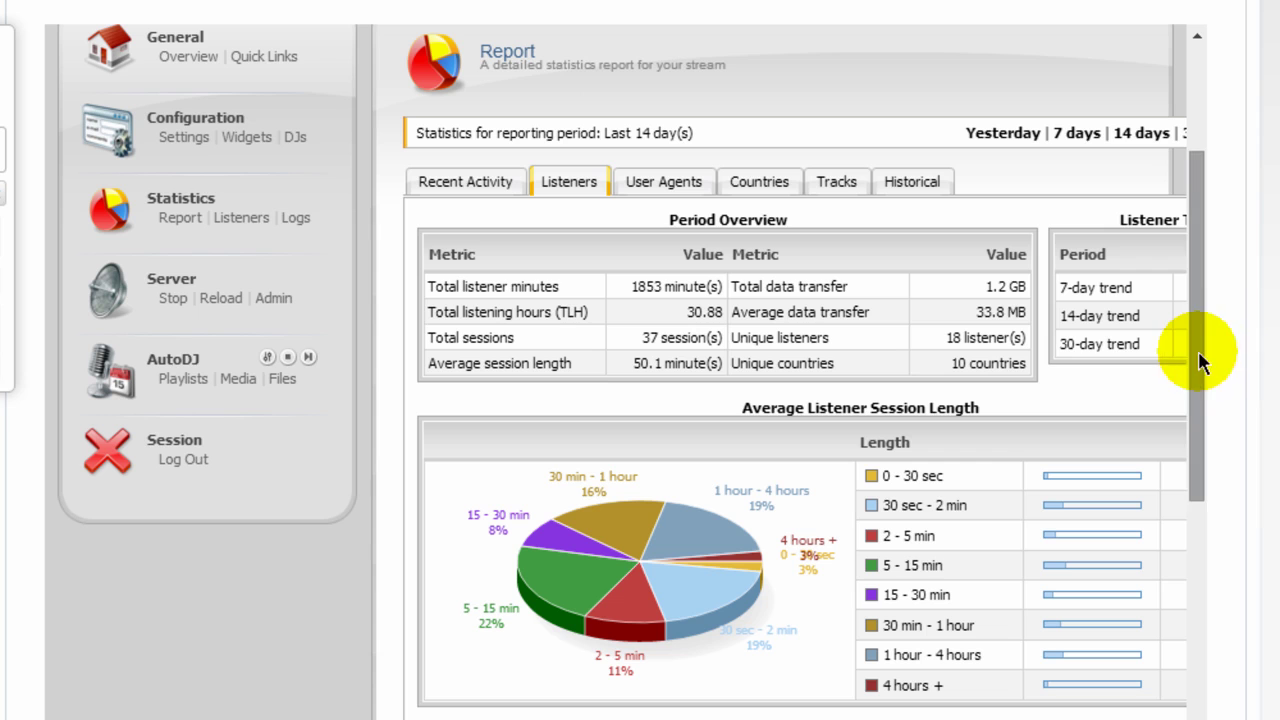
left_click_drag(1194, 350, 1123, 551)
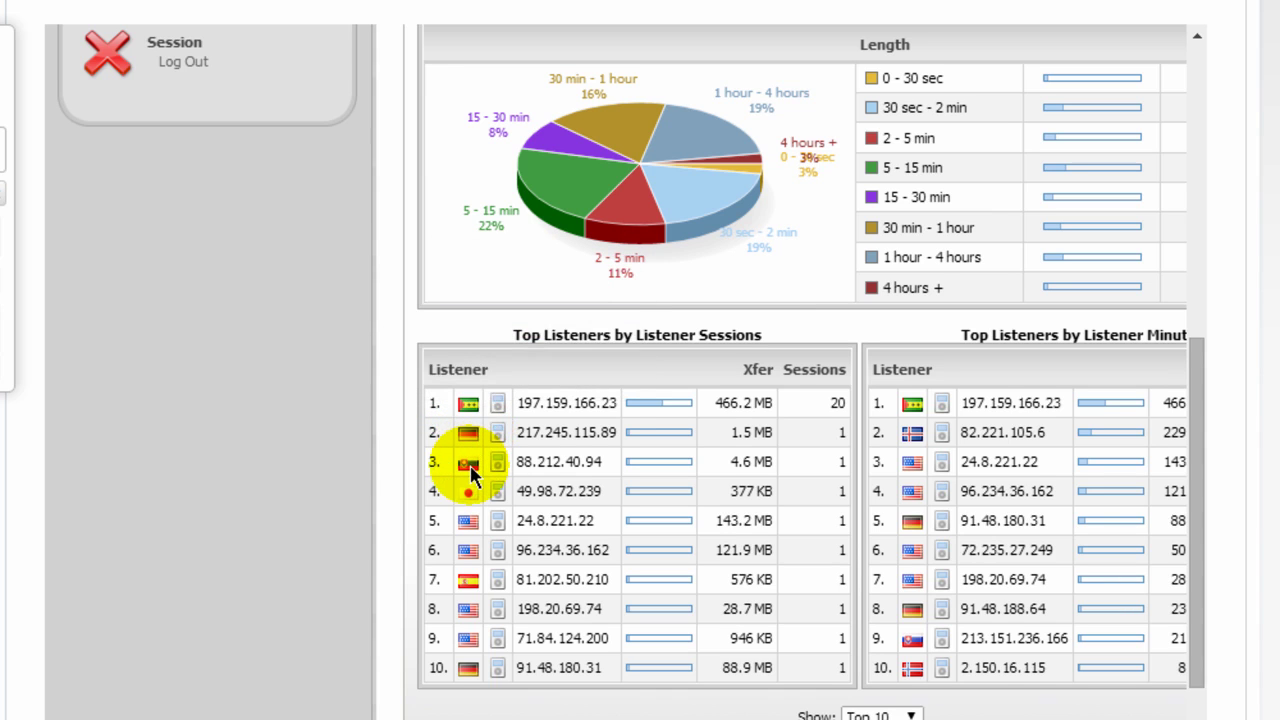
mouse_move(470, 472)
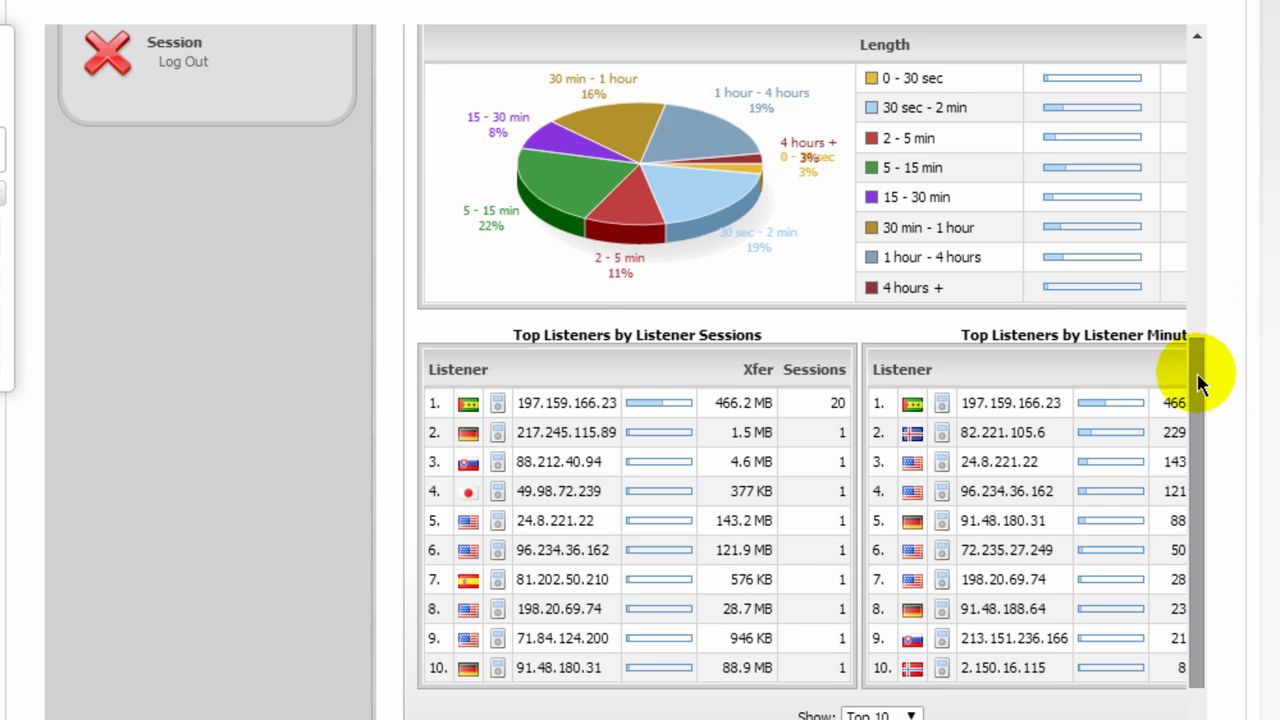
left_click_drag(1197, 373, 1068, 168)
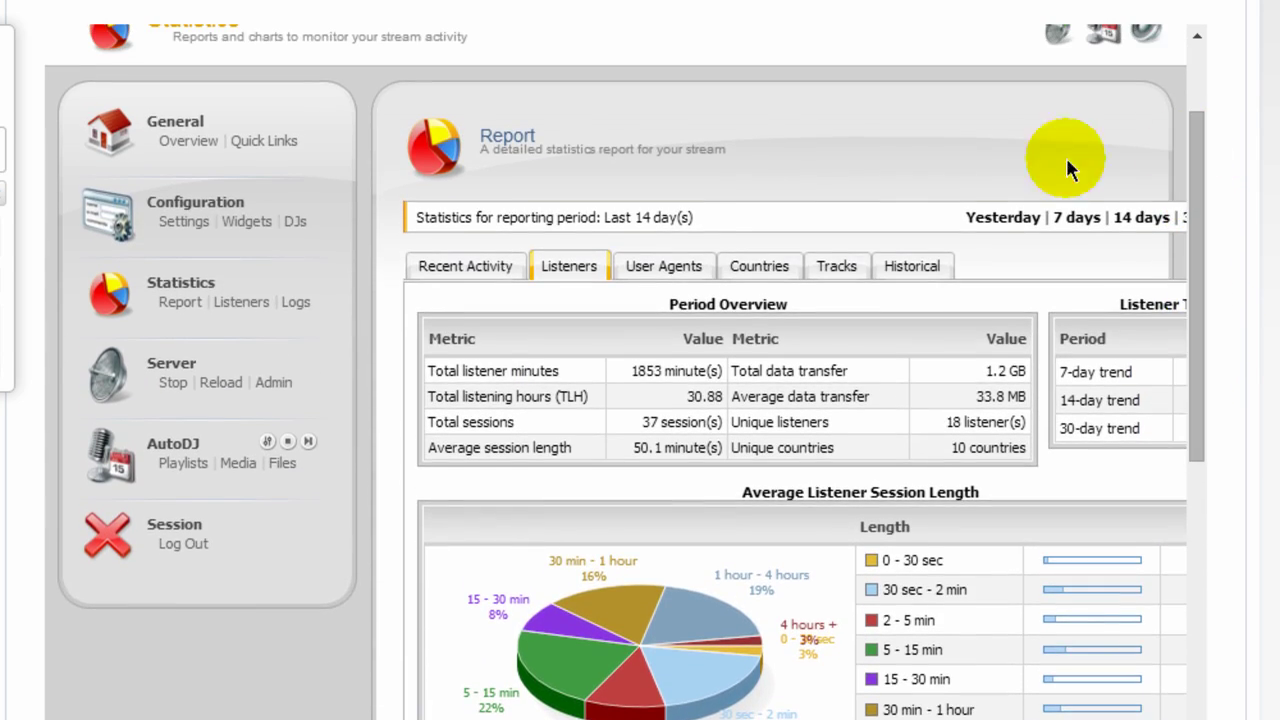
Show the User Agents statistics, then open the AutoDJ Playlist Management page.
left_click(664, 268)
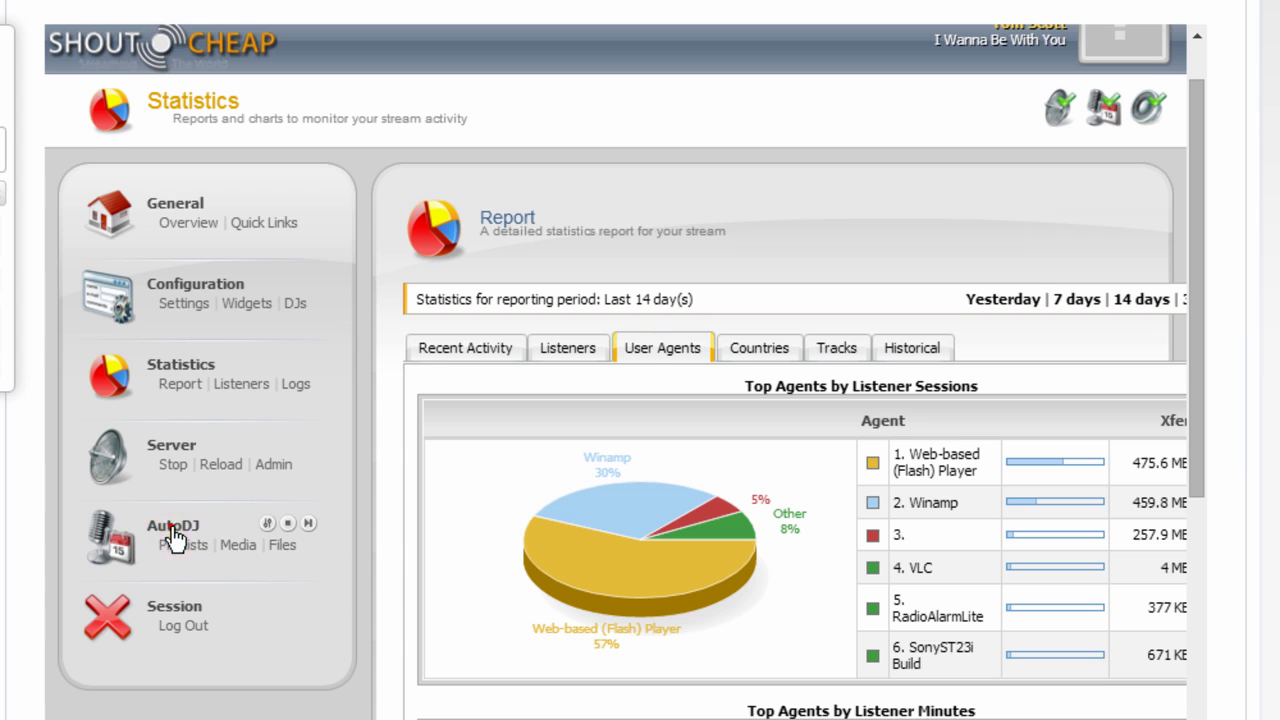
left_click(174, 542)
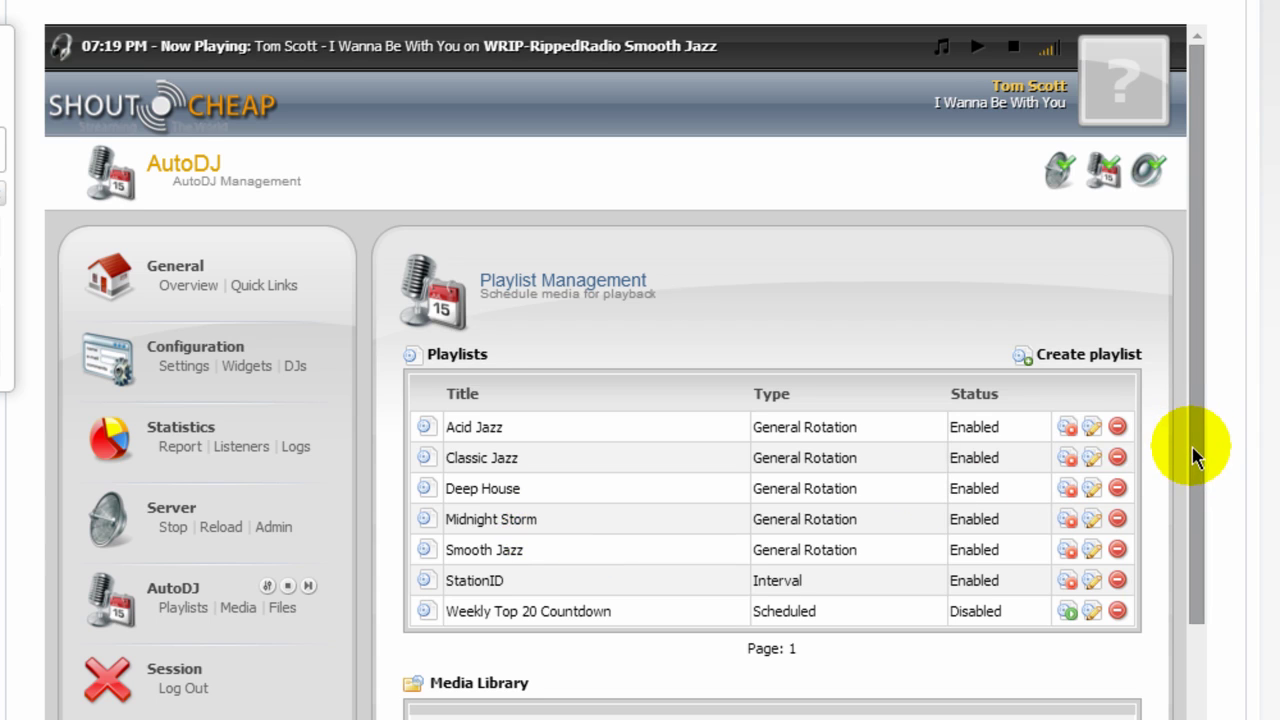
Scroll down to the Media Library section of the Playlist Management page.
left_click_drag(1197, 447, 1200, 560)
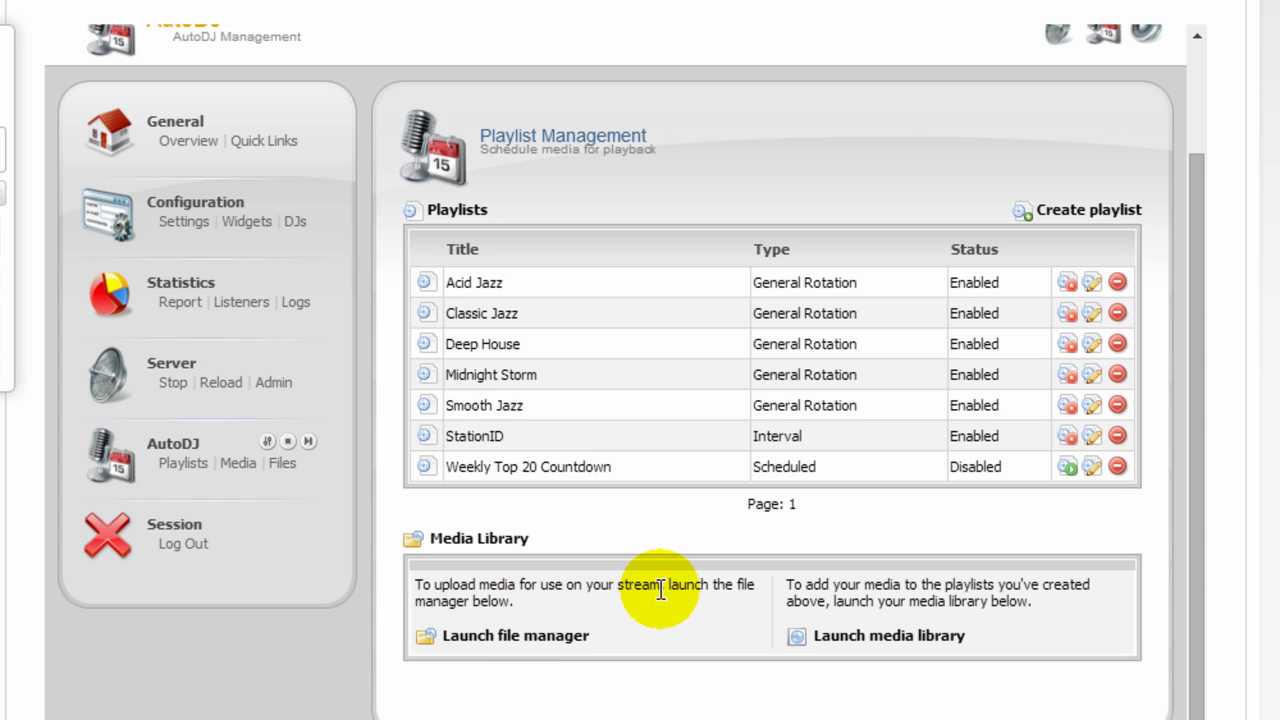
Launch the media file manager, open the file upload chooser, then close both upload windows.
left_click(520, 640)
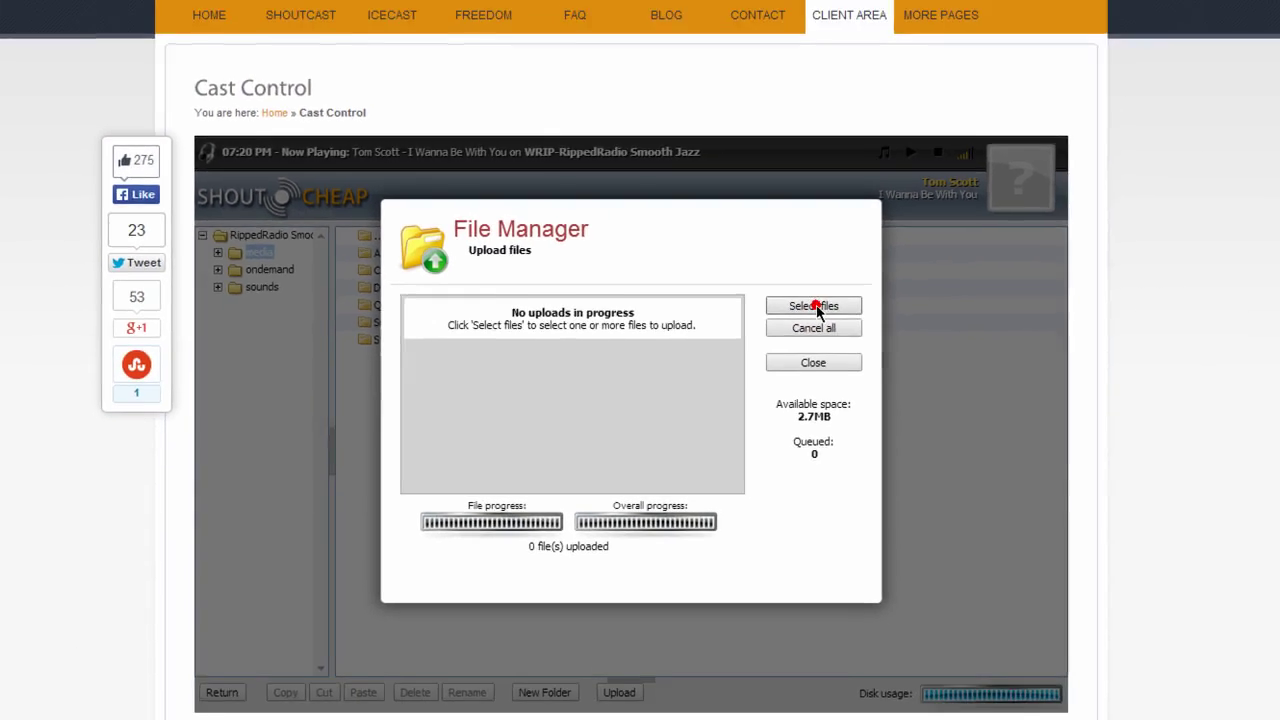
left_click(871, 250)
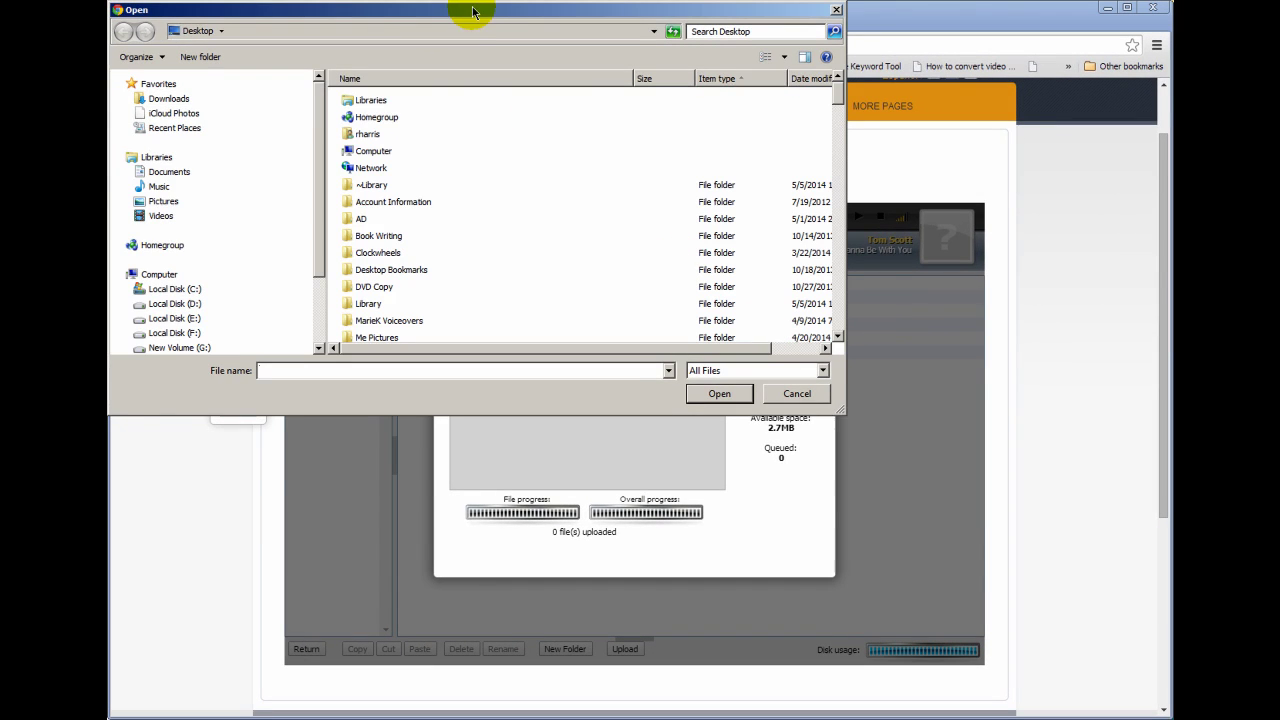
left_click_drag(466, 14, 616, 141)
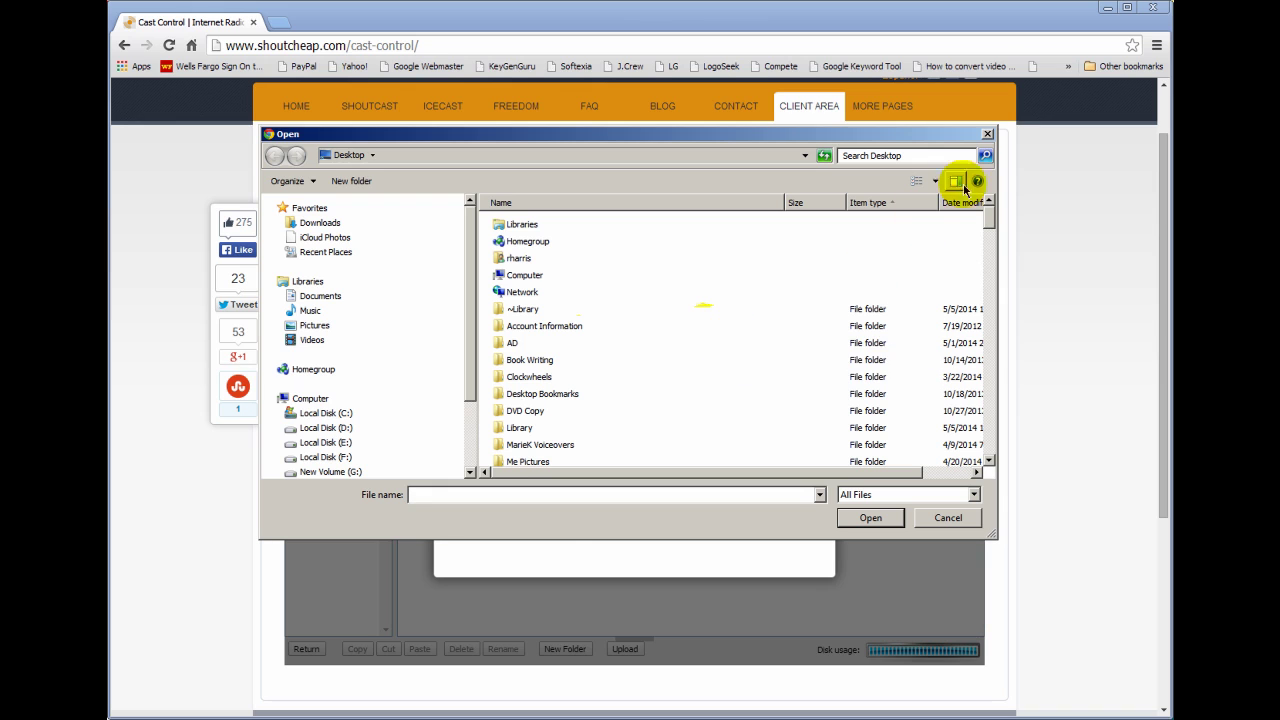
left_click(987, 133)
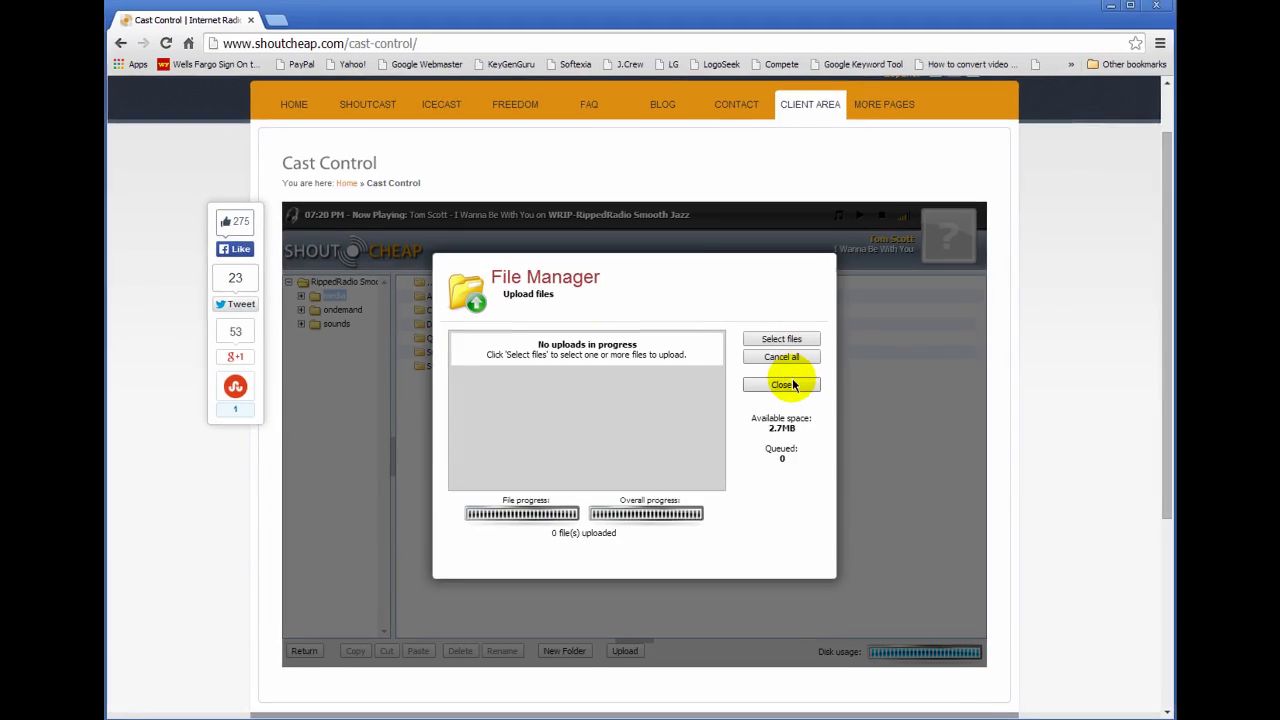
left_click(781, 384)
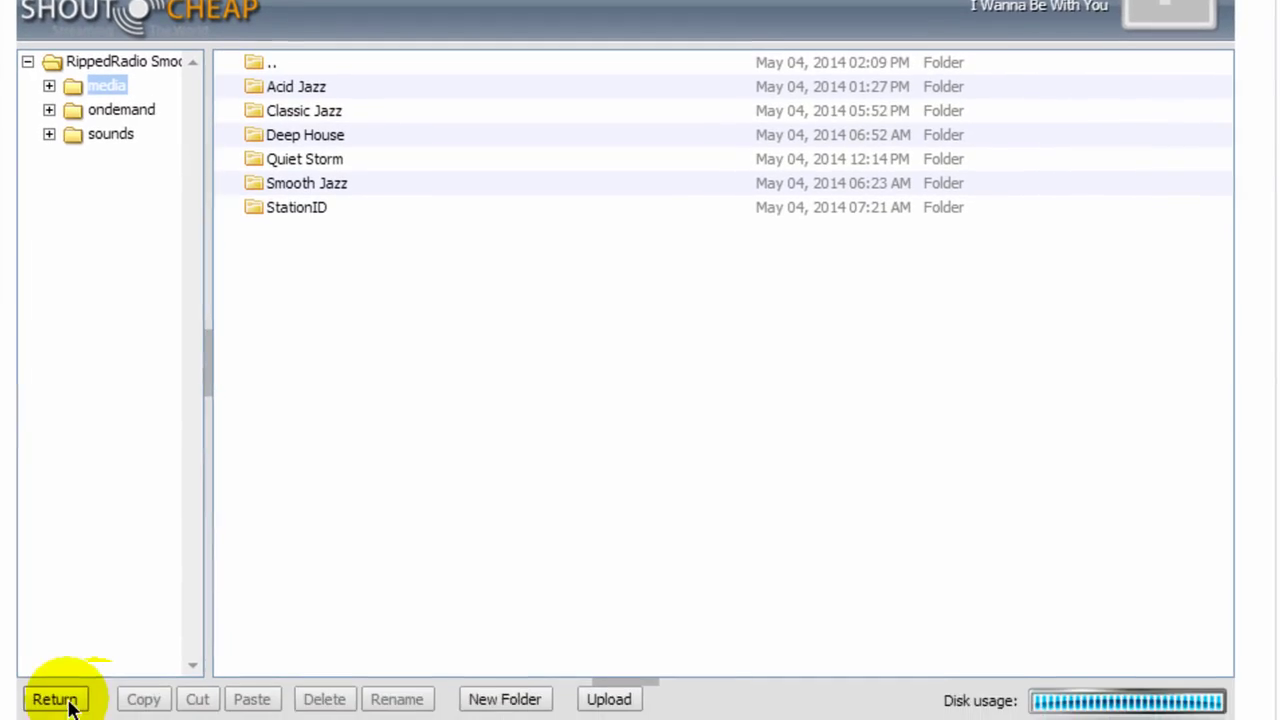
Leave the file manager and go to AutoDJ > Playlists, scrolling to the seven playlists.
left_click(60, 690)
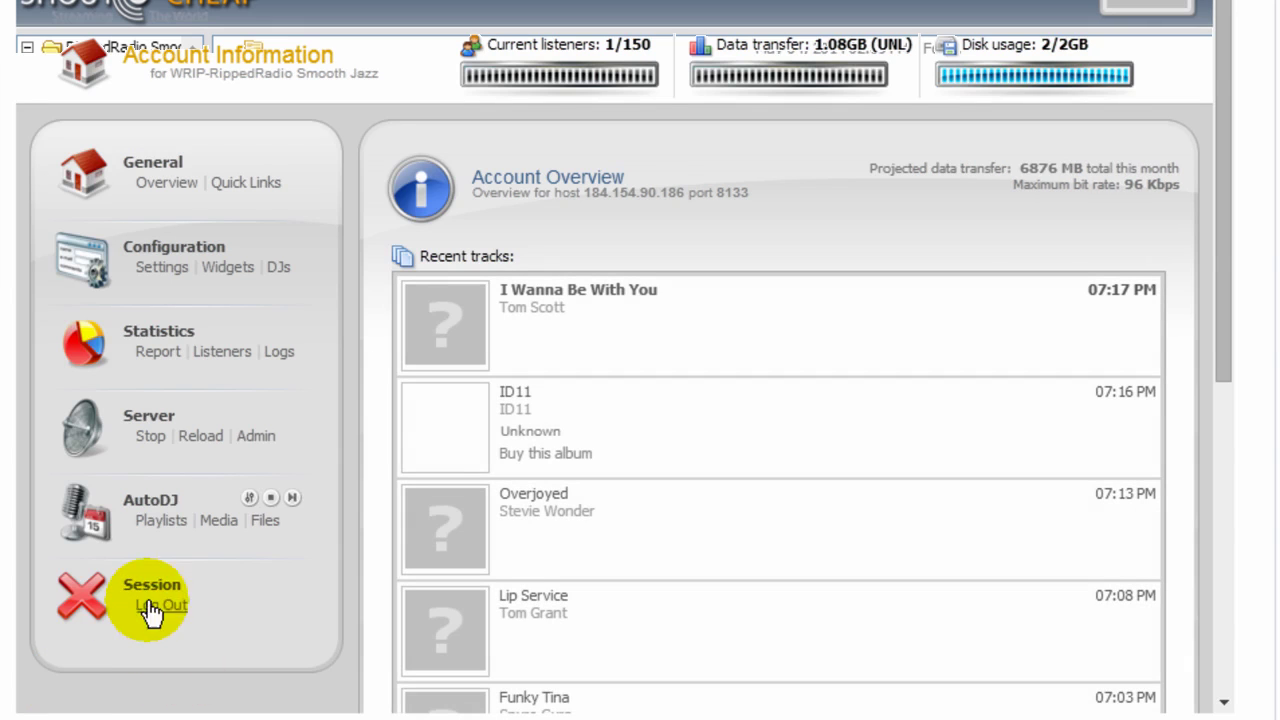
left_click(152, 500)
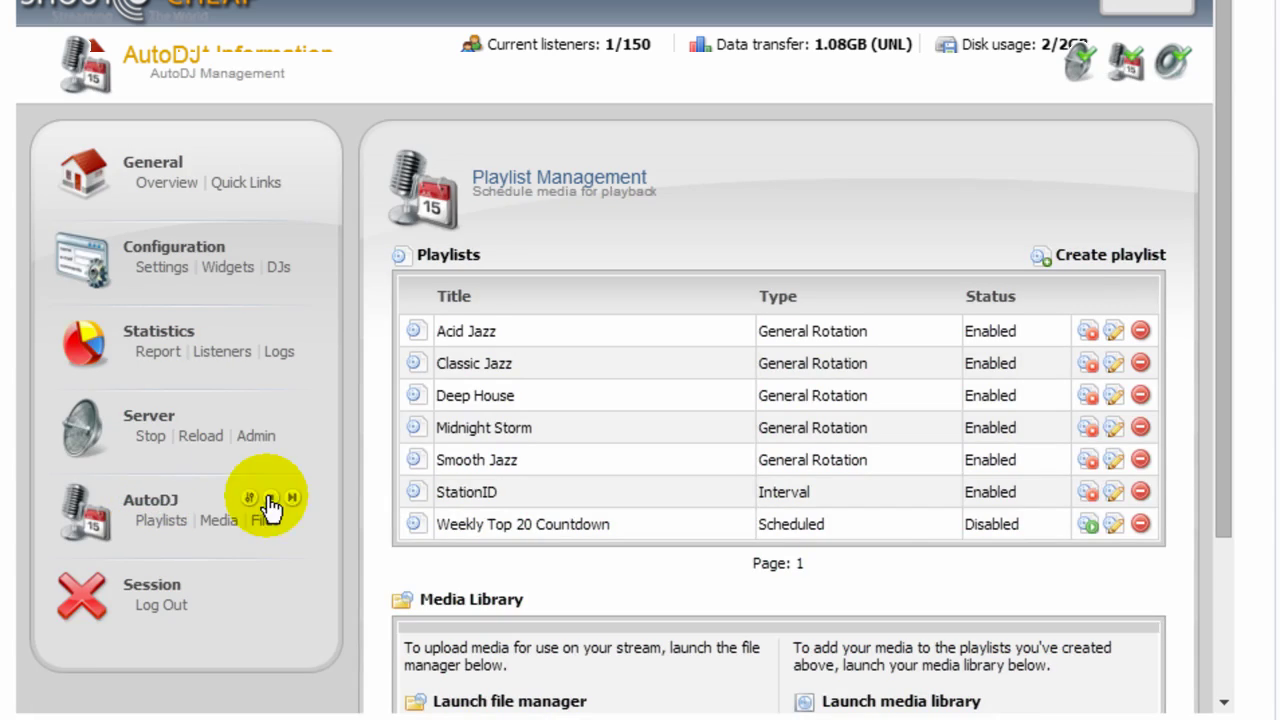
scroll(300, 505, "down", 3)
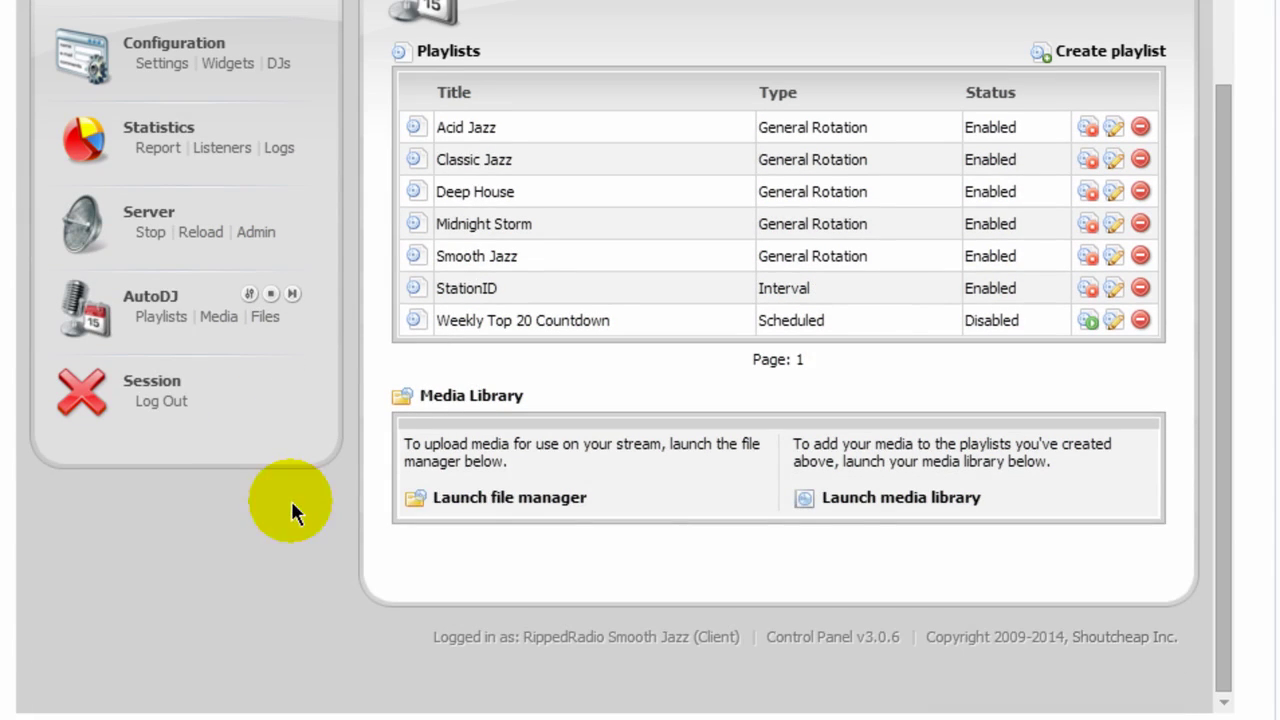
left_click(893, 501)
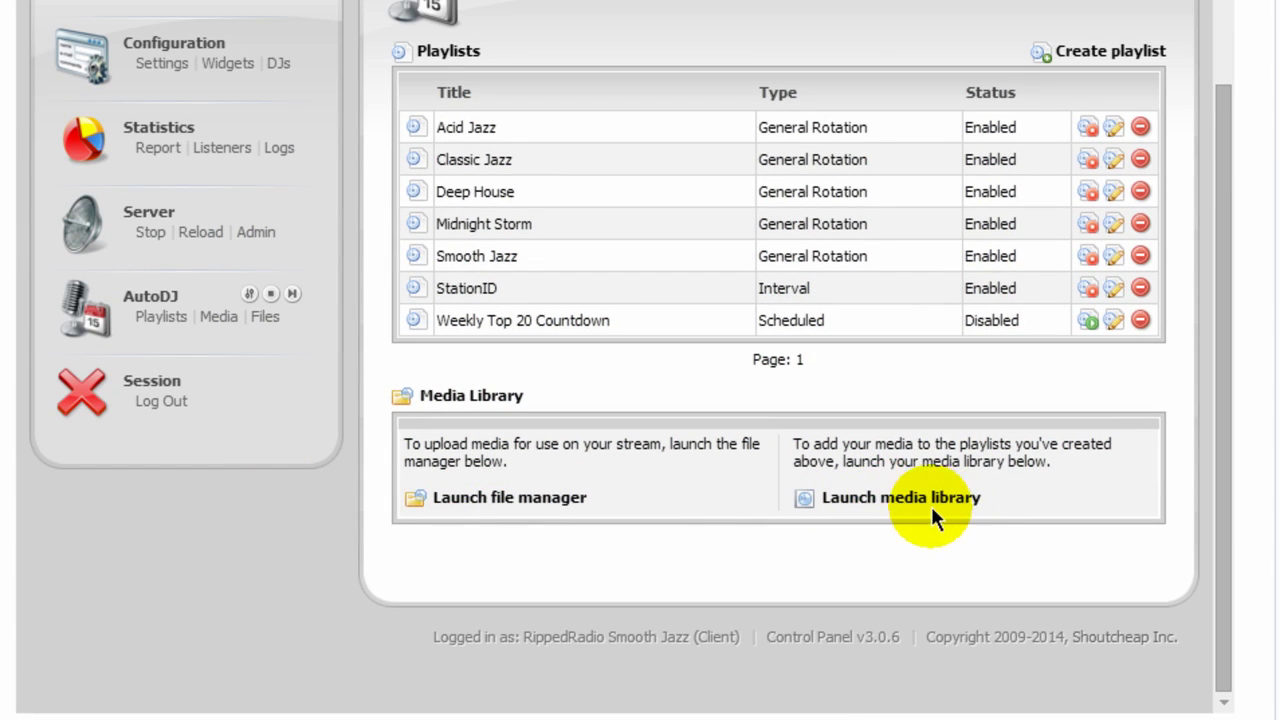
left_click(497, 510)
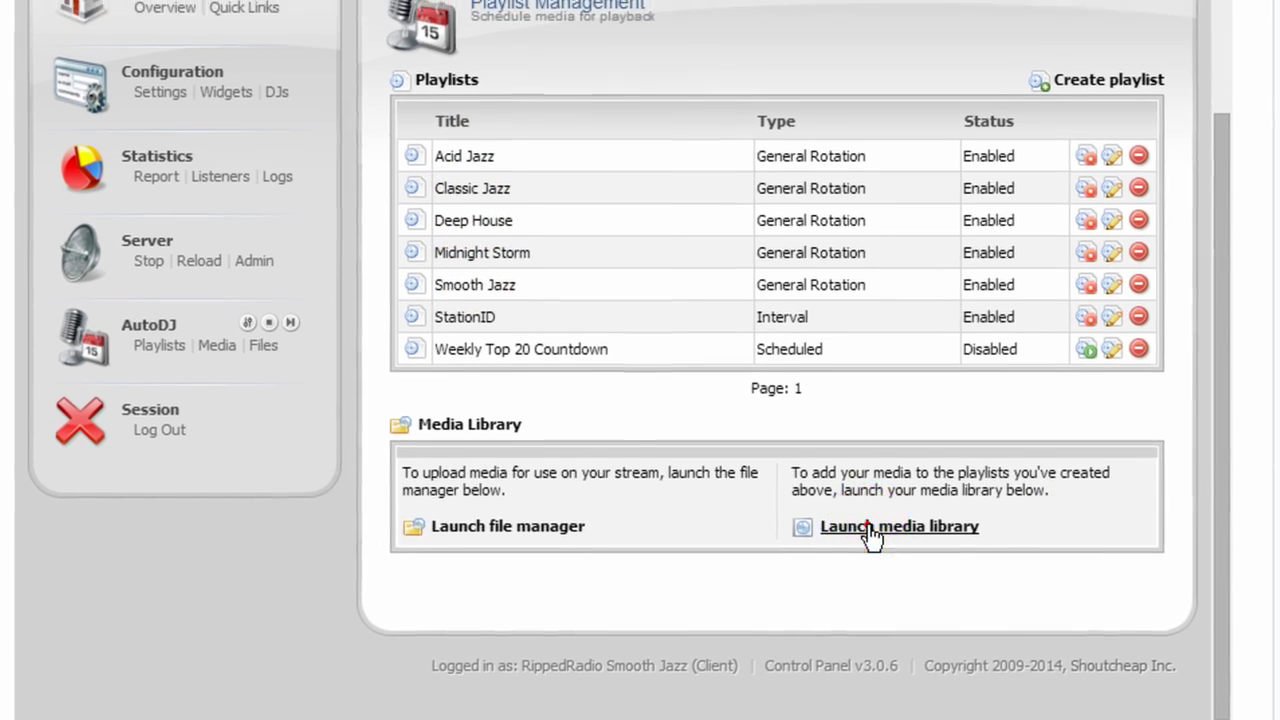
Drag artists 04, 11 When i give my love to you and 2 Men 4 Soul onto a playlist.
left_click(872, 537)
left_click_drag(481, 350, 530, 568)
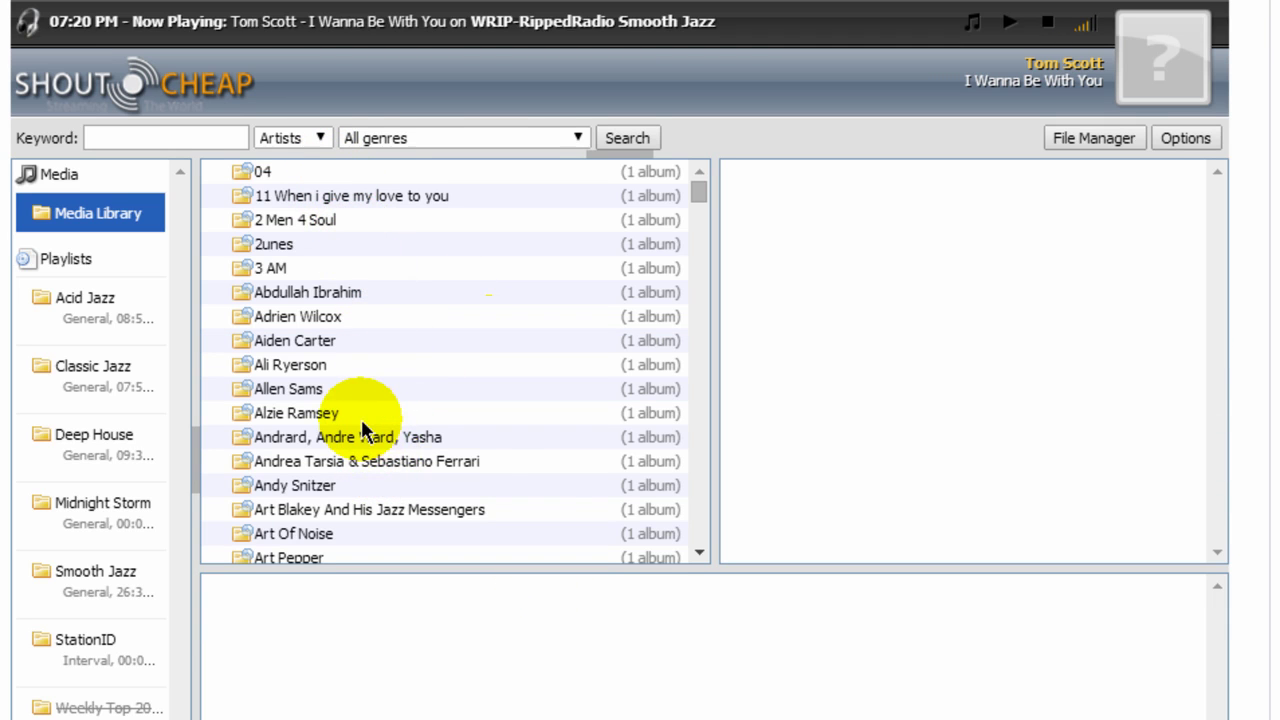
left_click(308, 178)
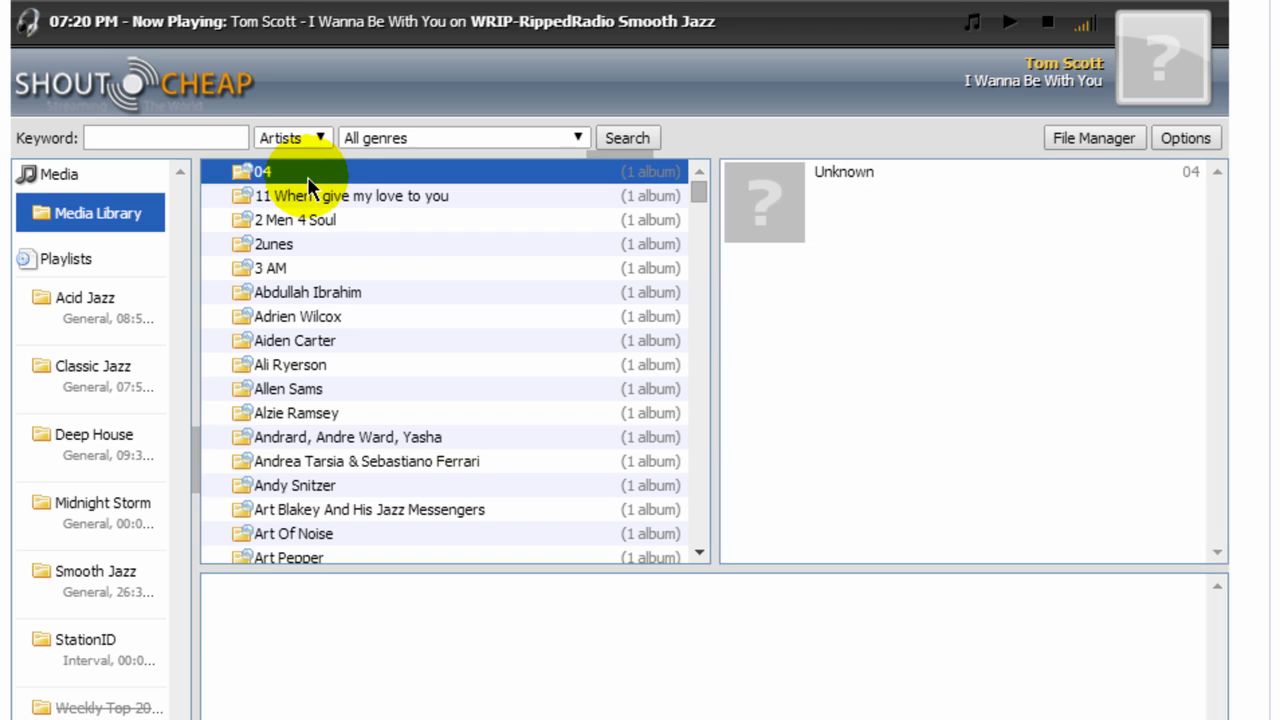
left_click(311, 202, "ctrl")
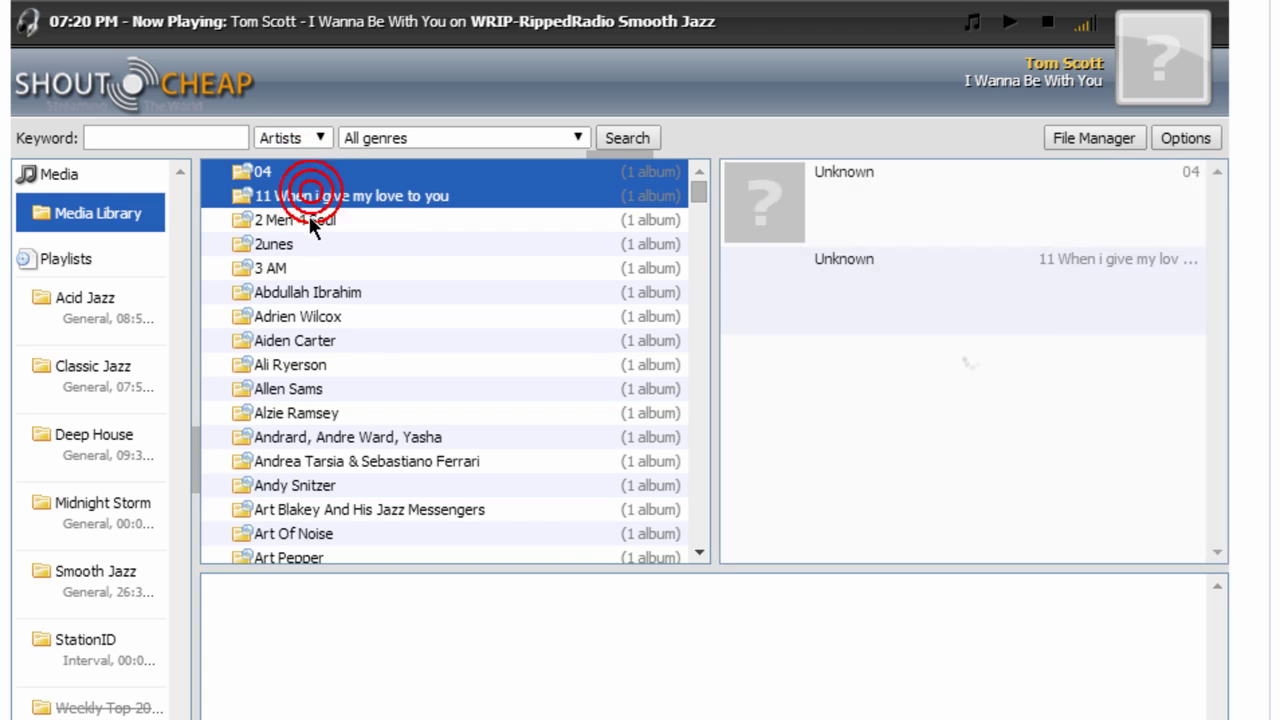
left_click(309, 218, "ctrl")
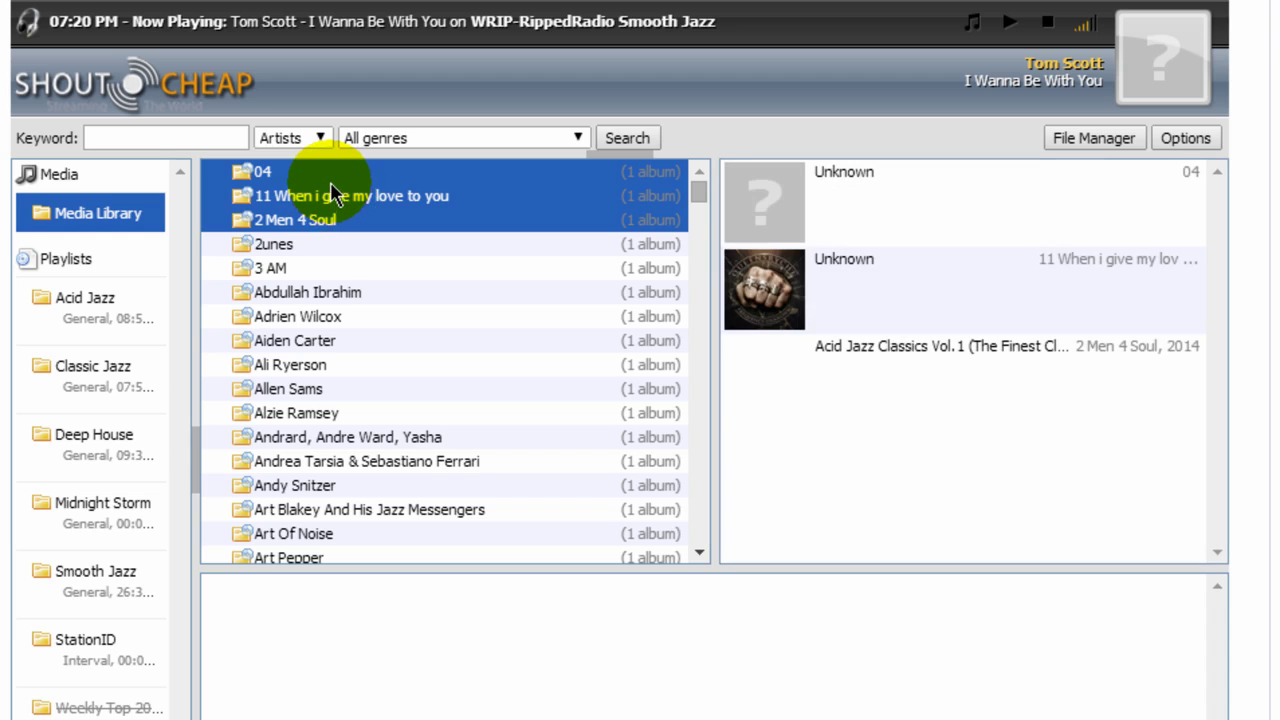
left_click_drag(330, 183, 342, 192)
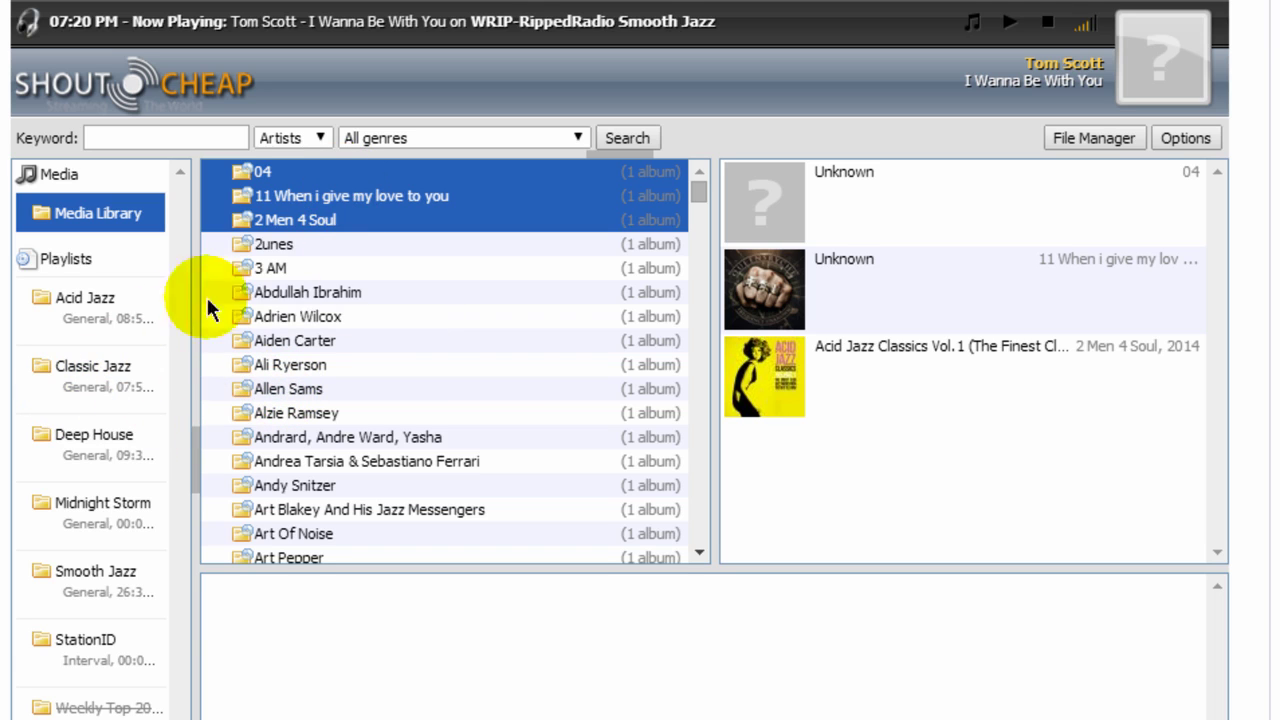
Browse the tracks in the Smooth Jazz, Deep House and Classic Jazz playlists.
left_click(89, 577)
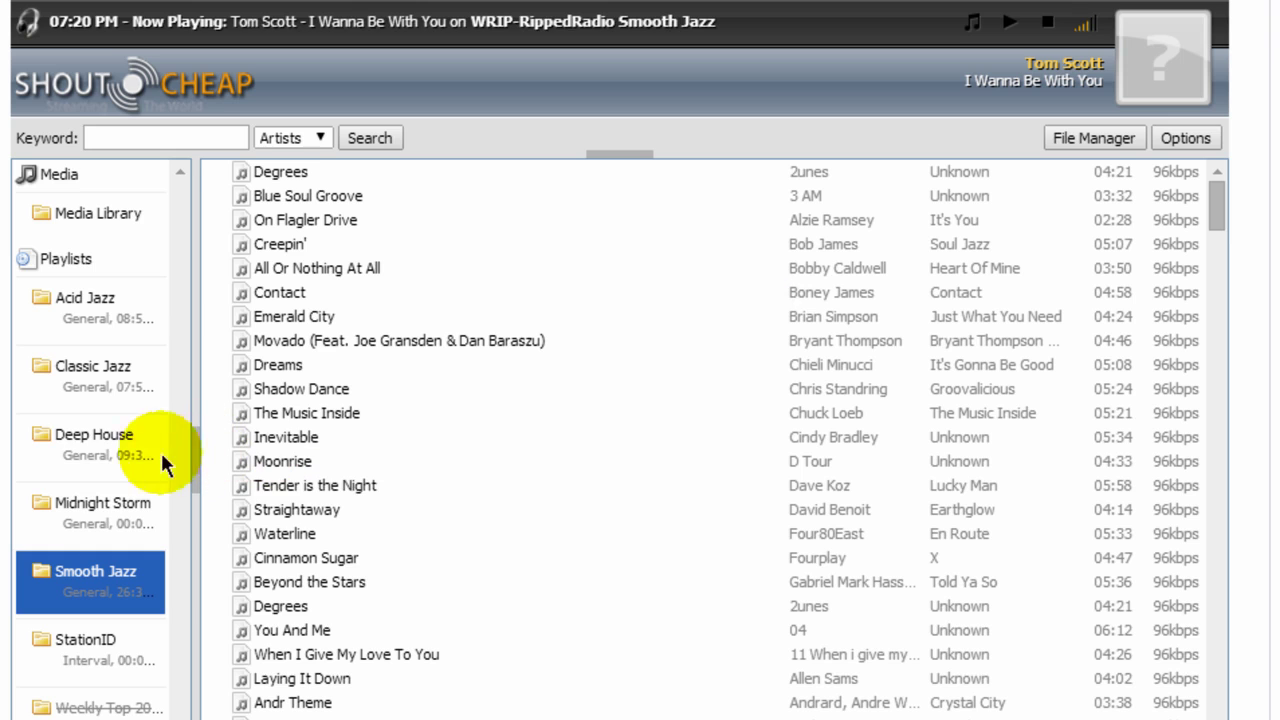
left_click(80, 438)
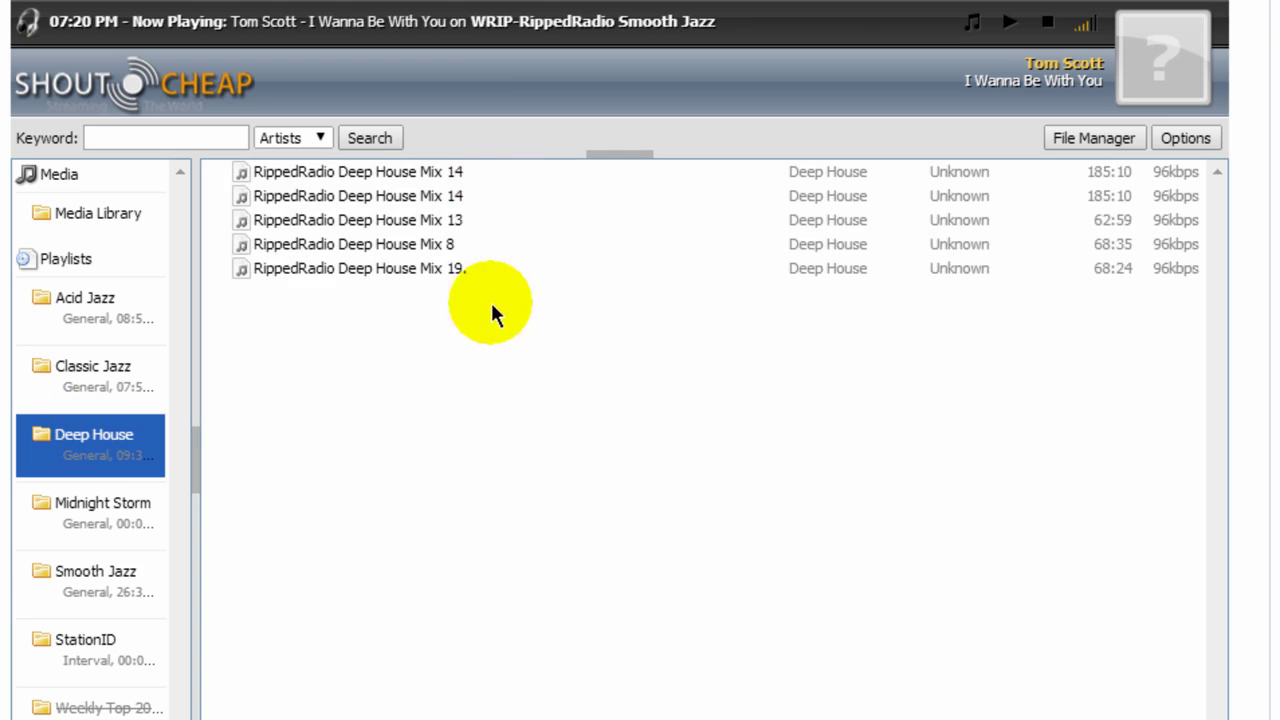
left_click(92, 370)
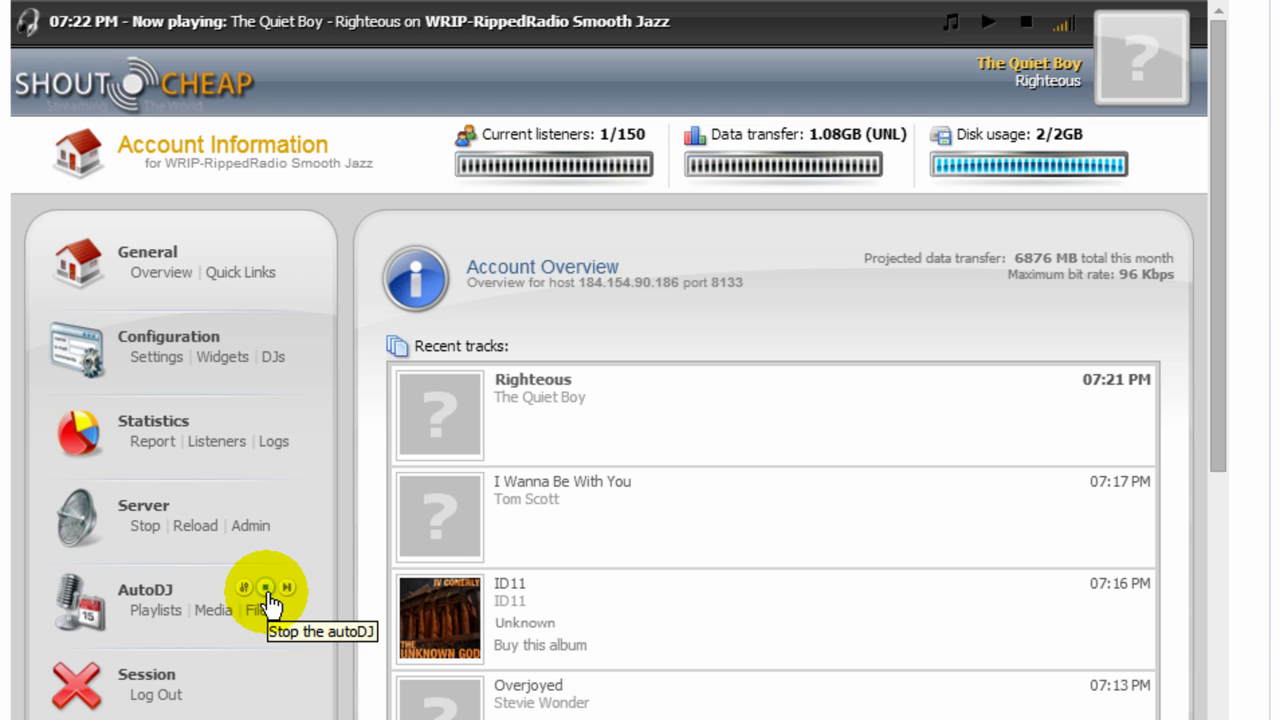
Go to the General > Quick Links page.
left_click(232, 275)
Scroll to Live Source Connections, highlight hostname 184.154.90.186, then open the stream start page.
scroll(330, 285, "down", 3)
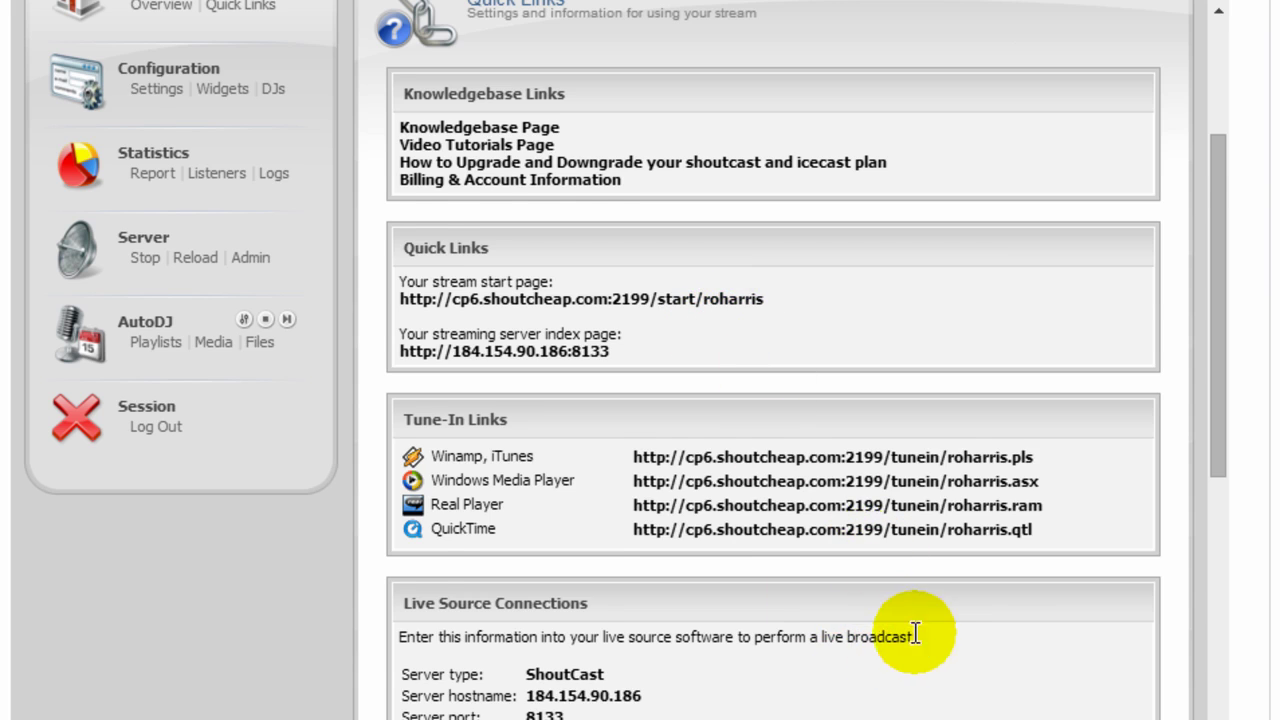
scroll(919, 630, "down", 2)
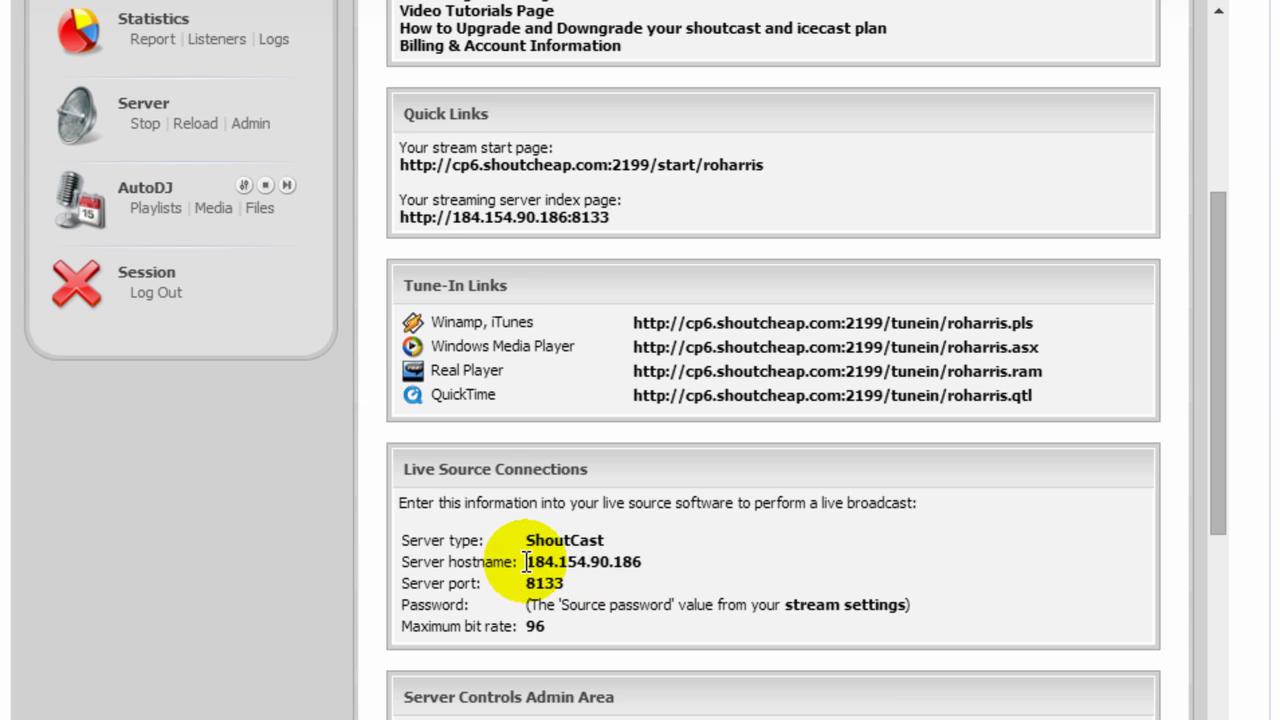
left_click_drag(524, 561, 645, 561)
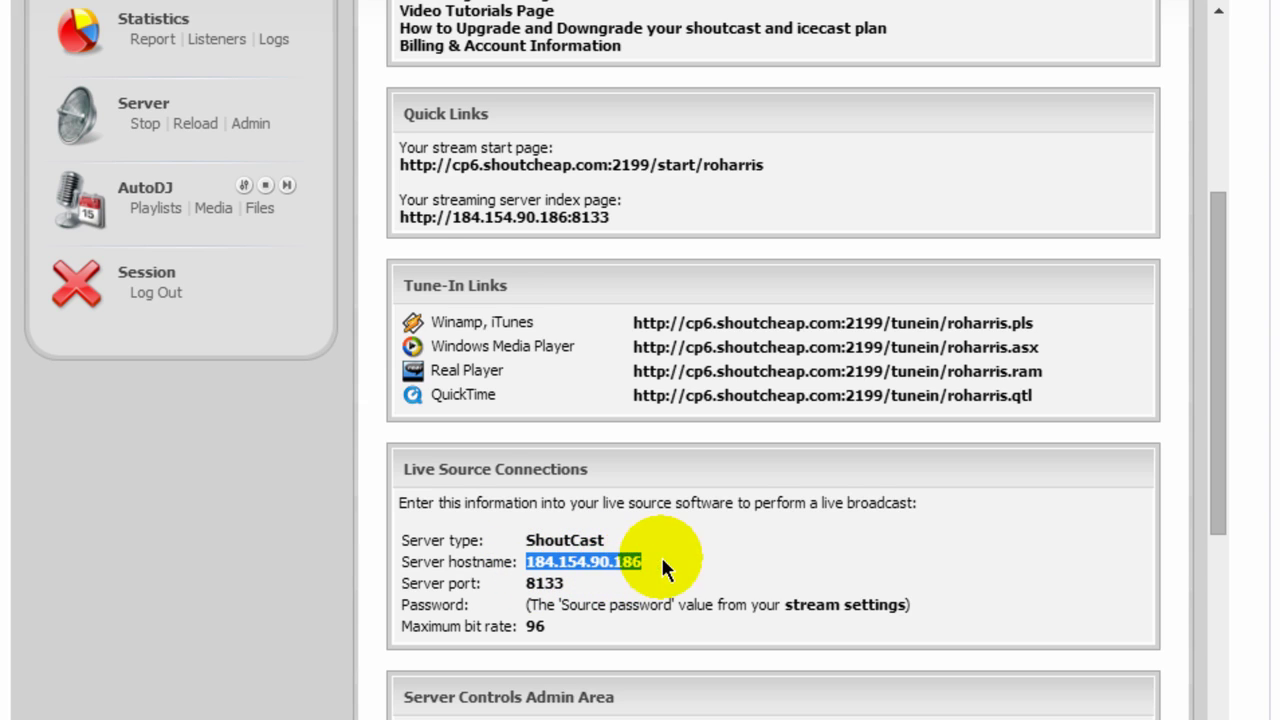
left_click(662, 562)
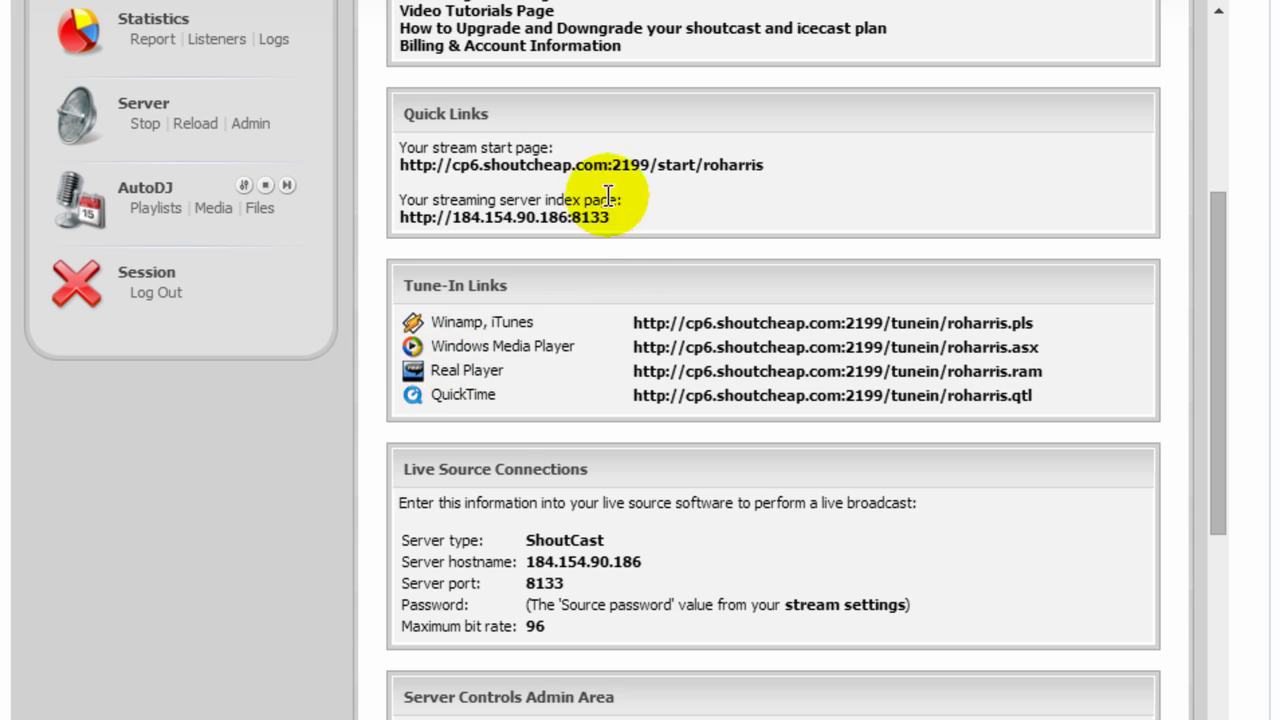
left_click(566, 168)
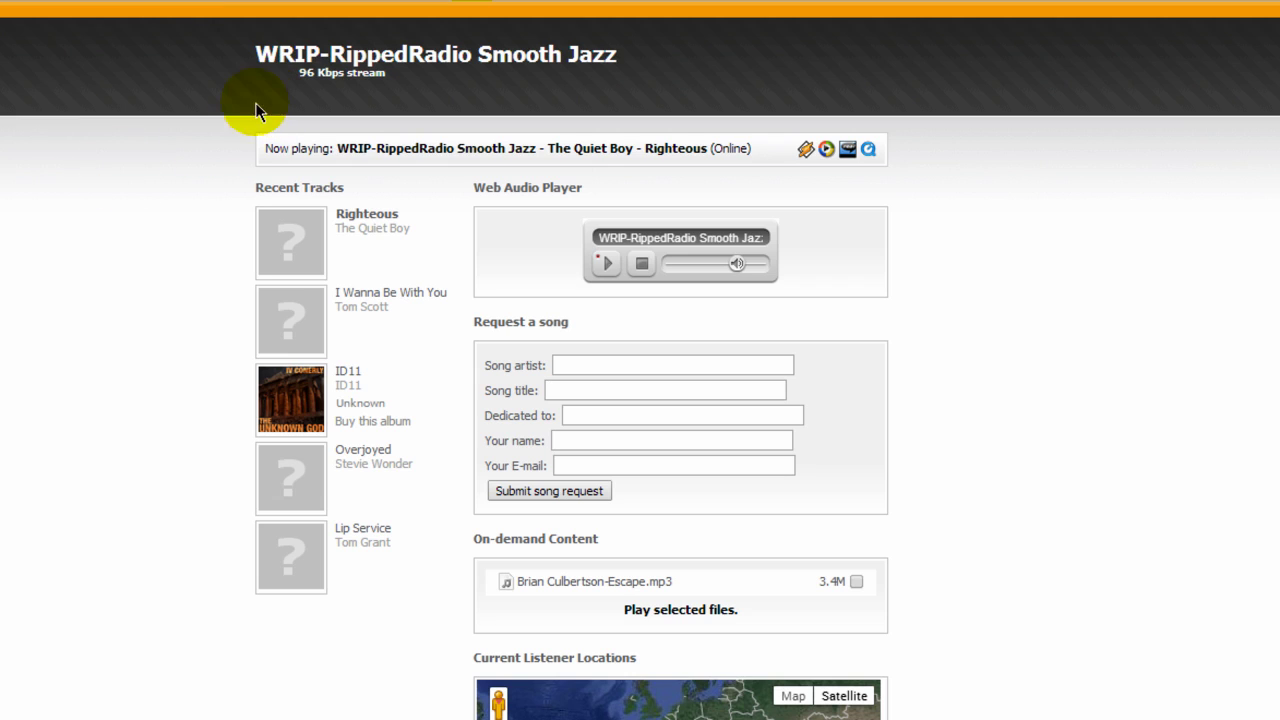
Start the Web Audio Player and lower its volume to 20%.
left_click(608, 265)
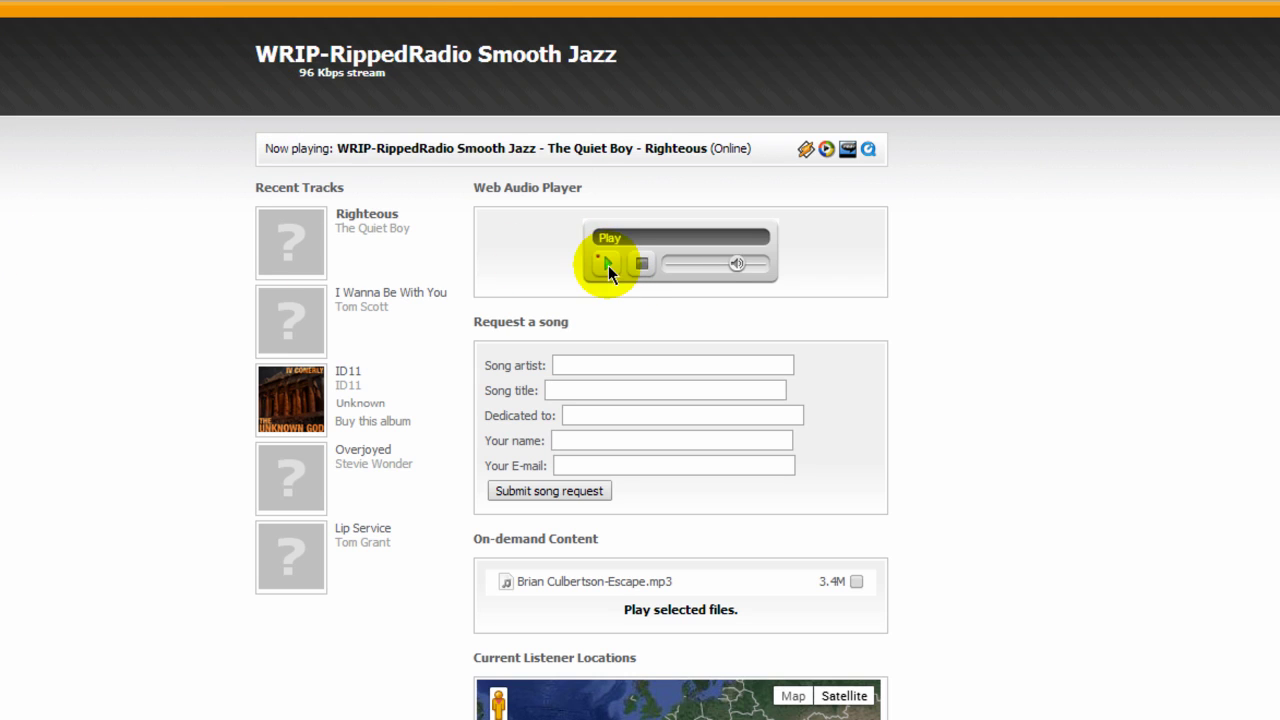
left_click_drag(736, 269, 702, 270)
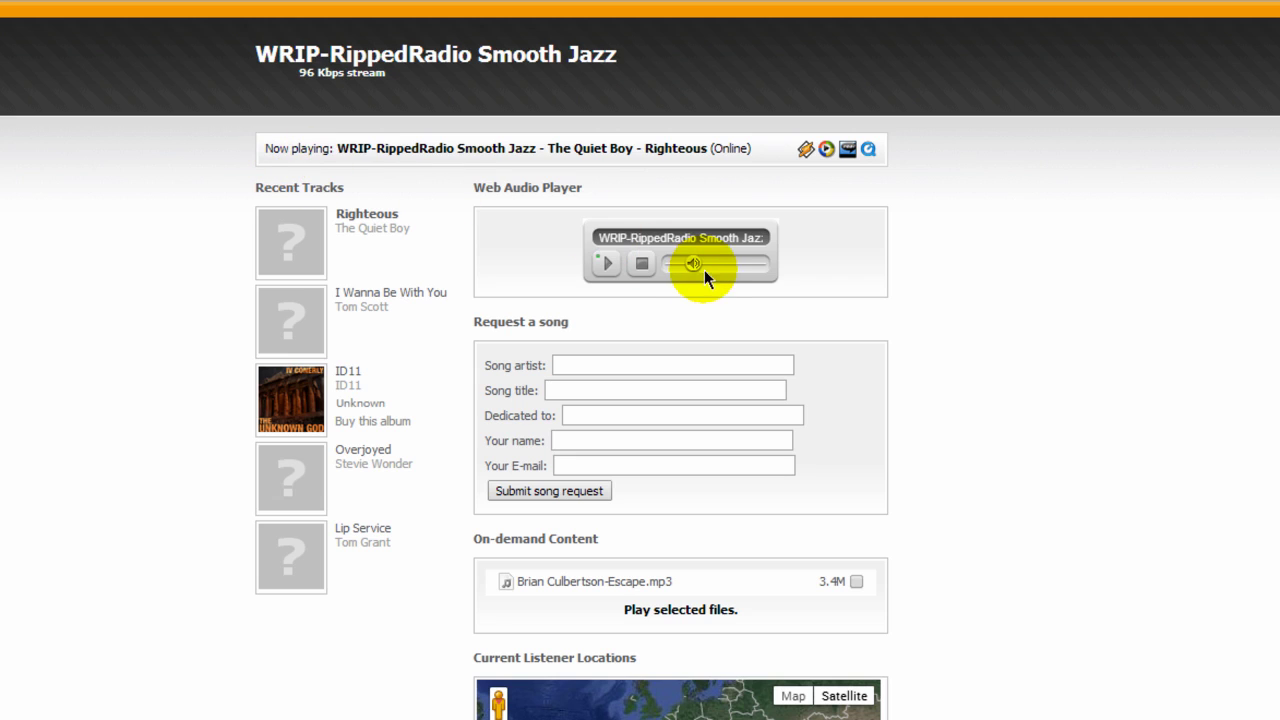
left_click_drag(695, 265, 665, 275)
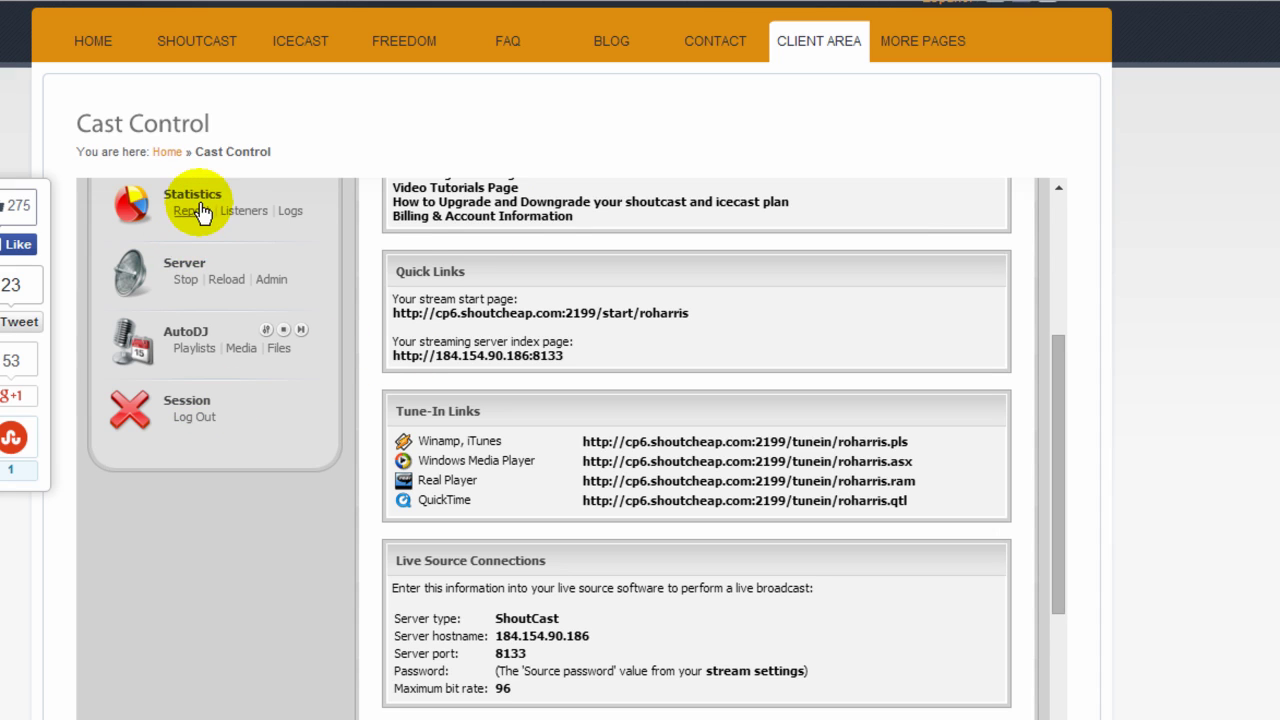
Check the Recent Tracks widget settings: enabled and showing 5 tracks.
scroll(298, 607, "up", 3)
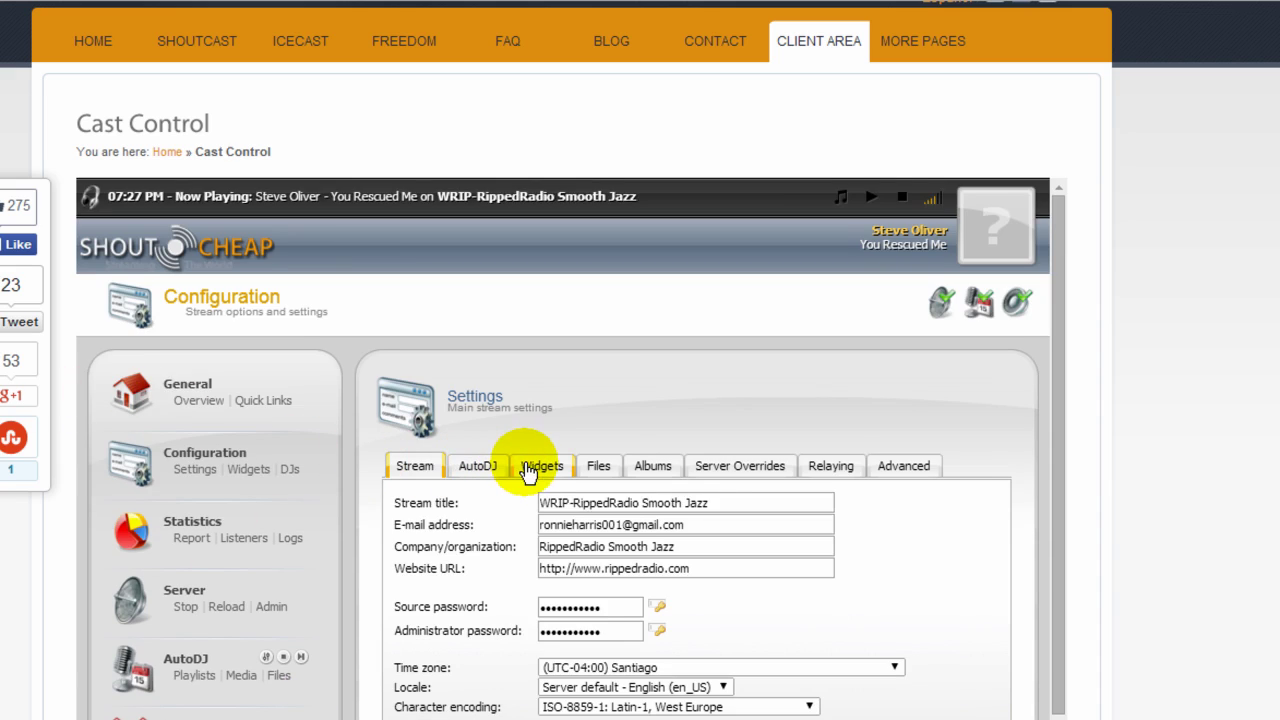
left_click(528, 470)
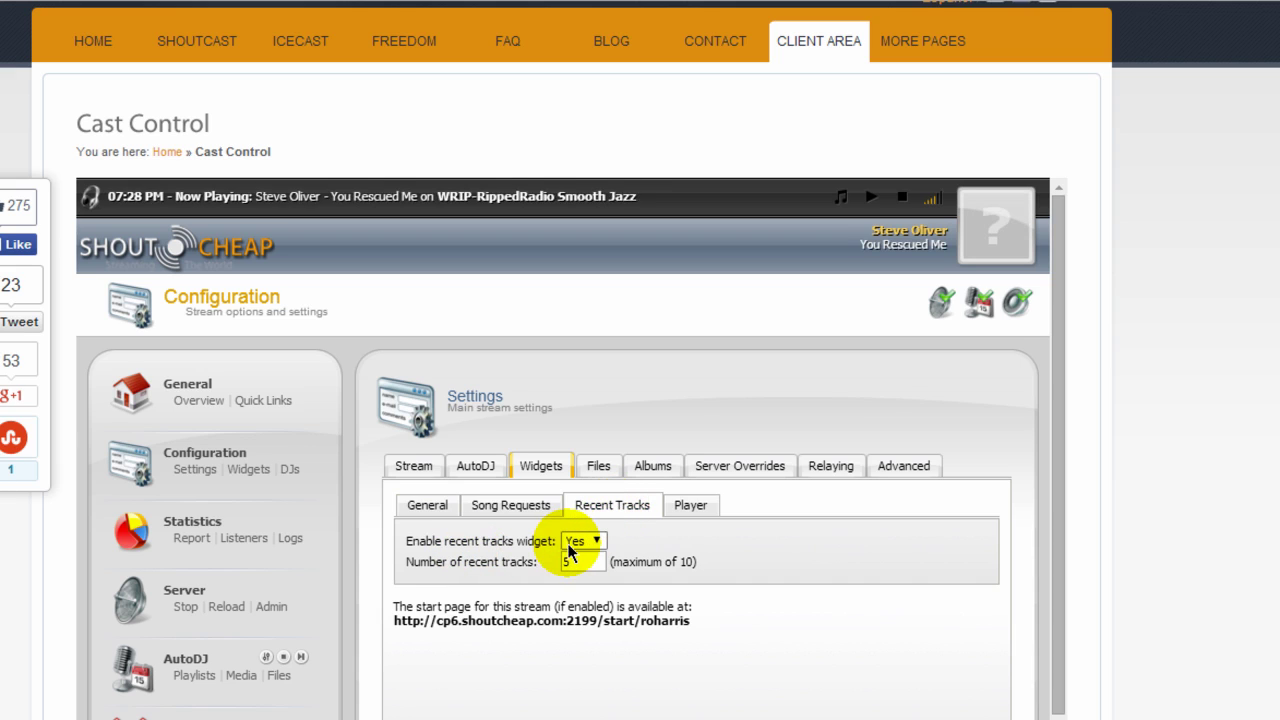
left_click(594, 541)
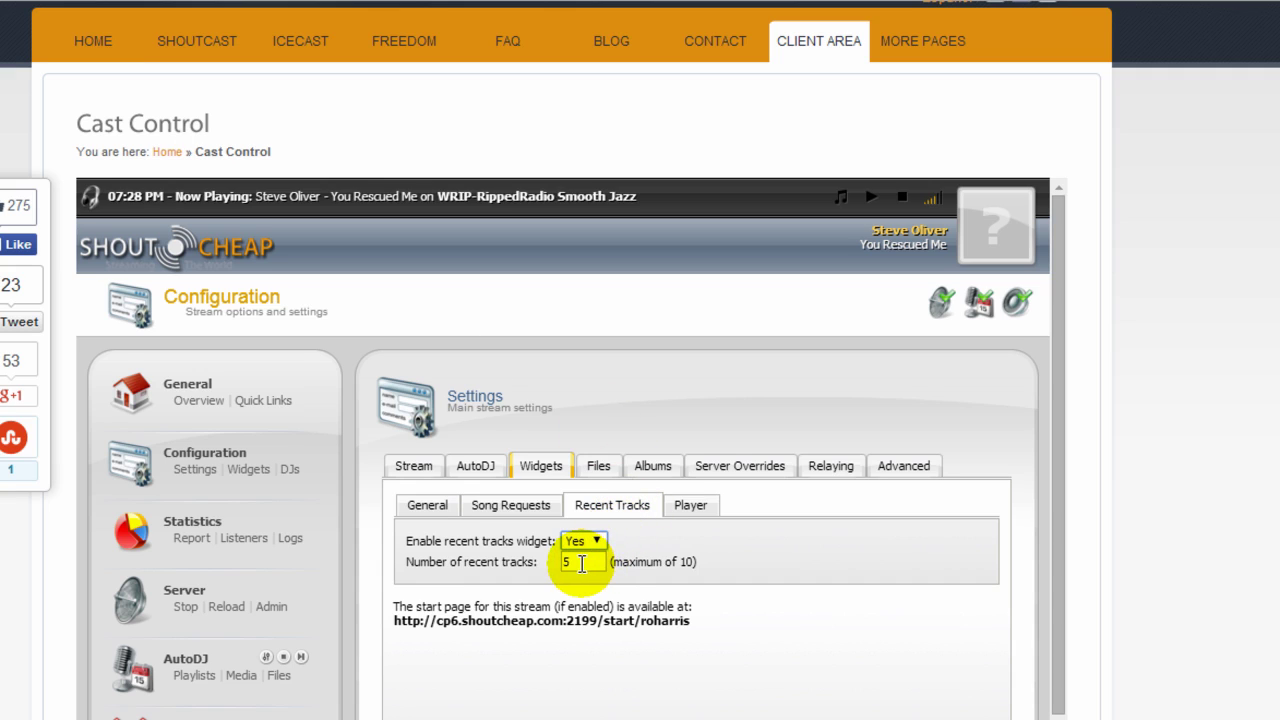
double_click(582, 563)
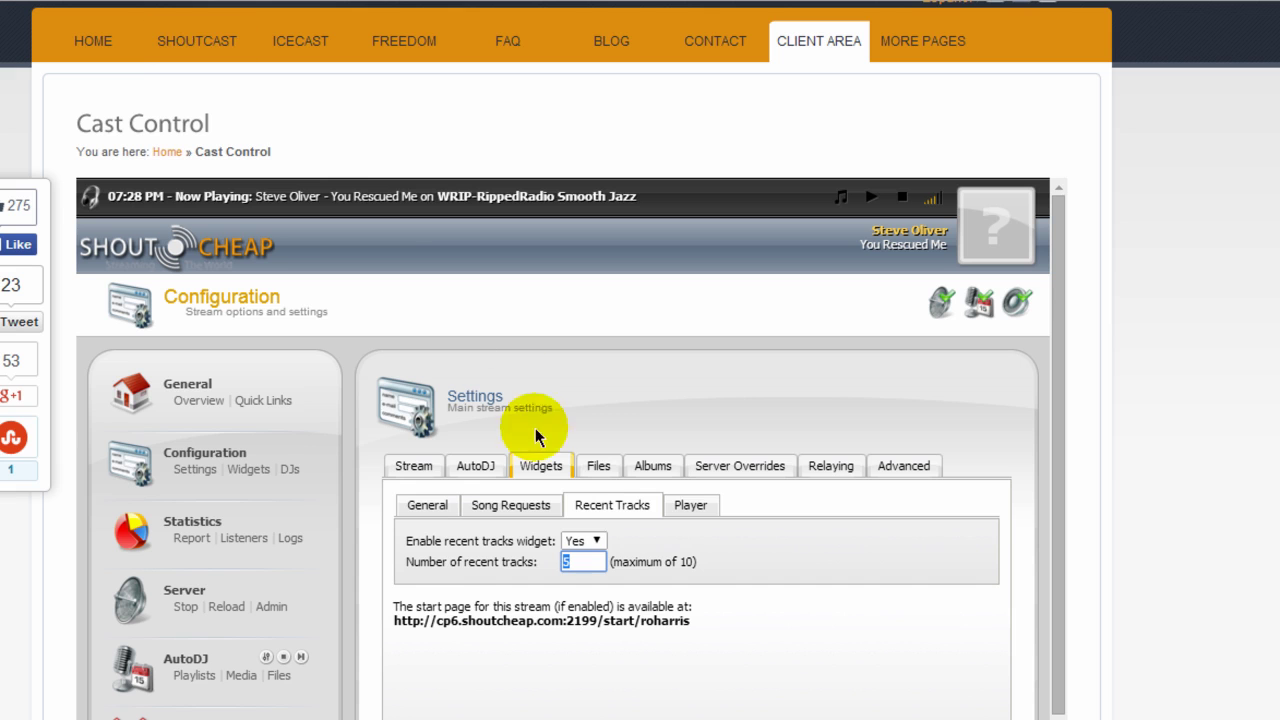
Review the preferred web player choices, leaving the setting unchanged.
left_click(688, 508)
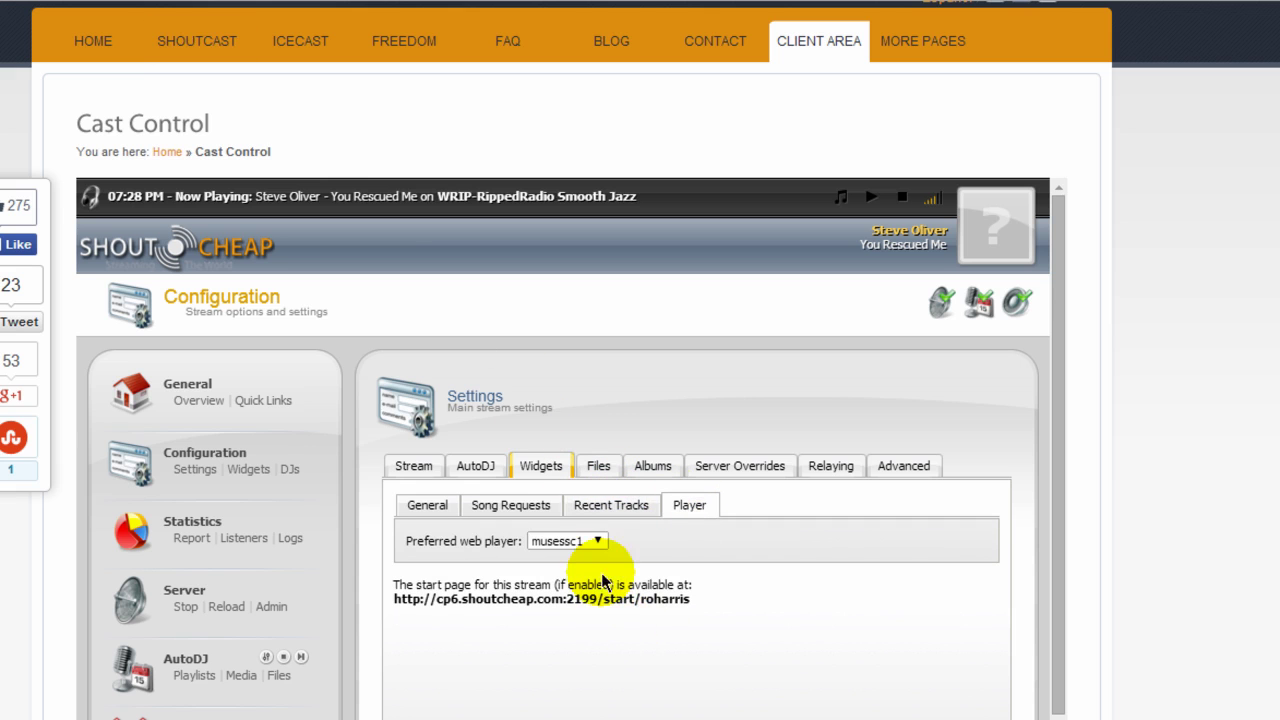
left_click(600, 542)
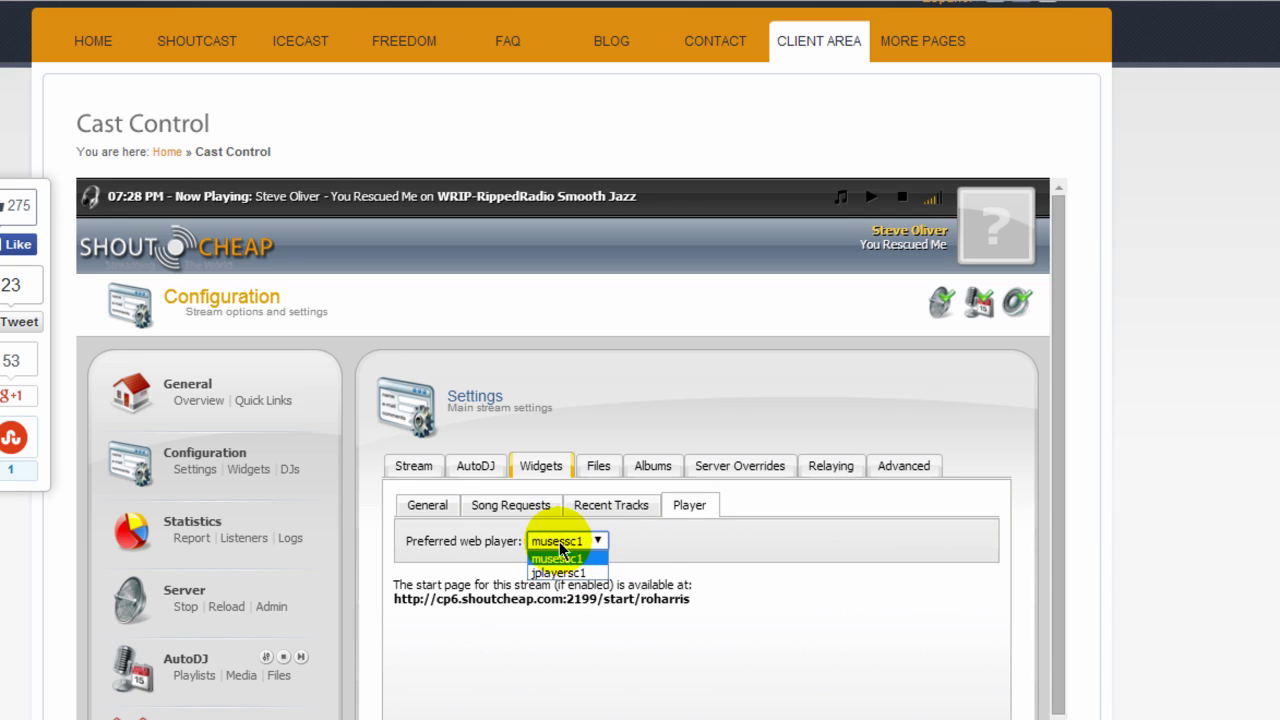
left_click(643, 540)
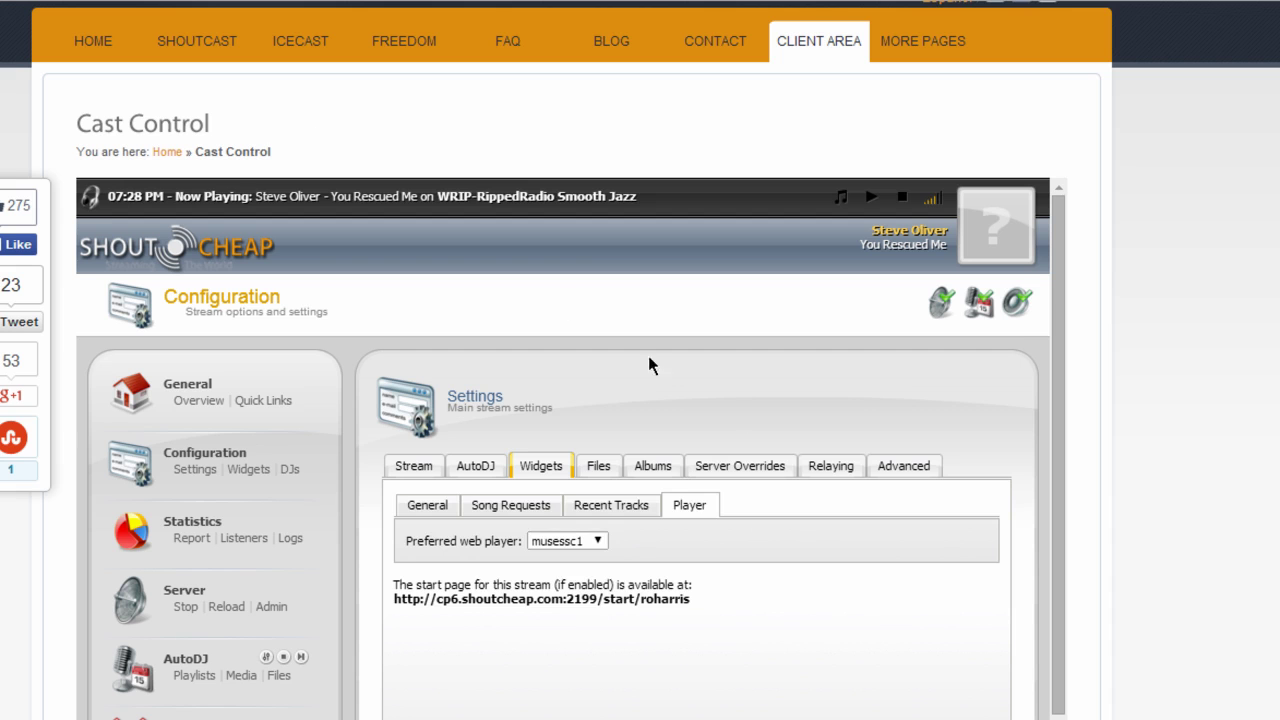
View the Relaying, Advanced and main Stream tabs of the configuration settings.
left_click(828, 465)
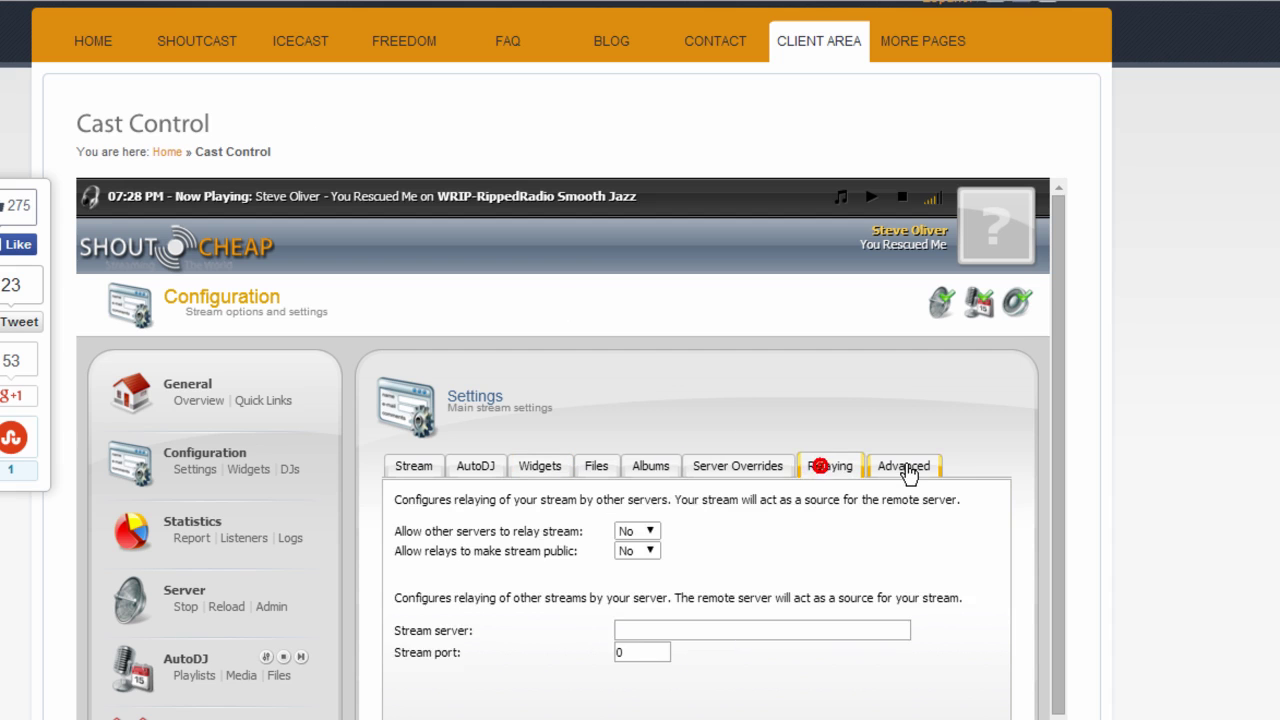
left_click(903, 466)
left_click(429, 467)
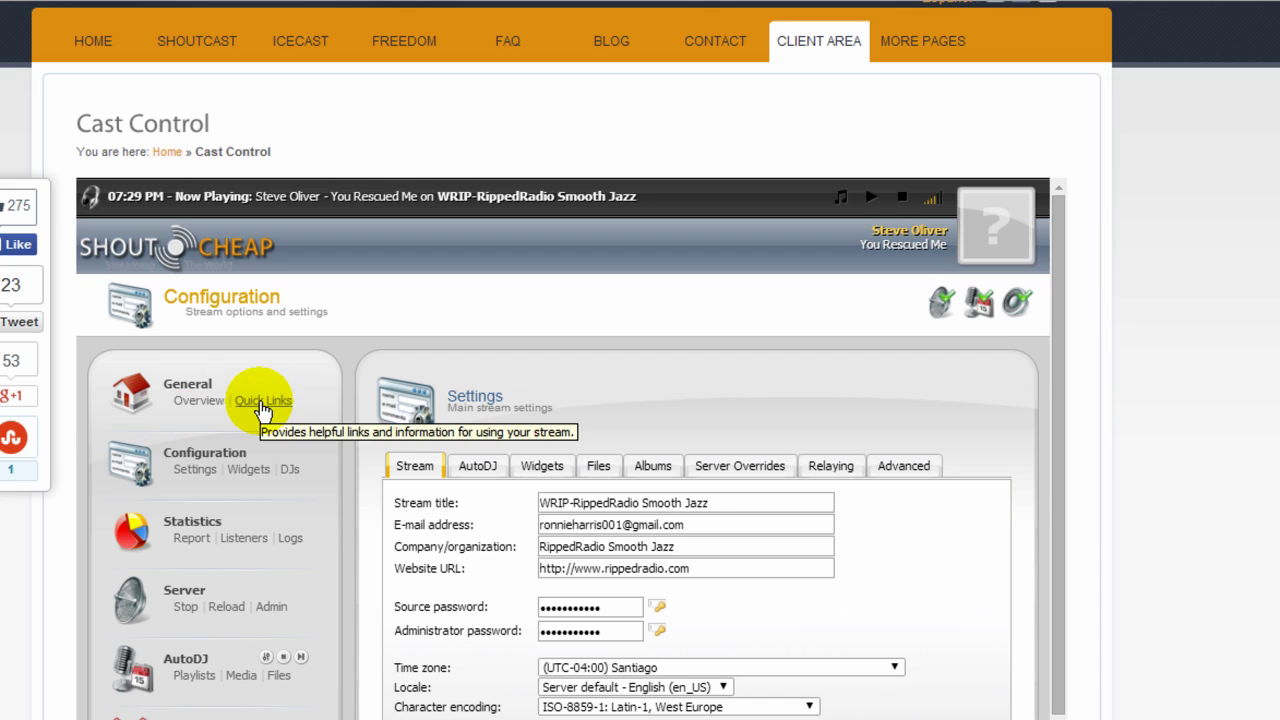
Open Quick Links and scroll through the Tune-In, Live Source, FTP and Manuals sections.
left_click(262, 404)
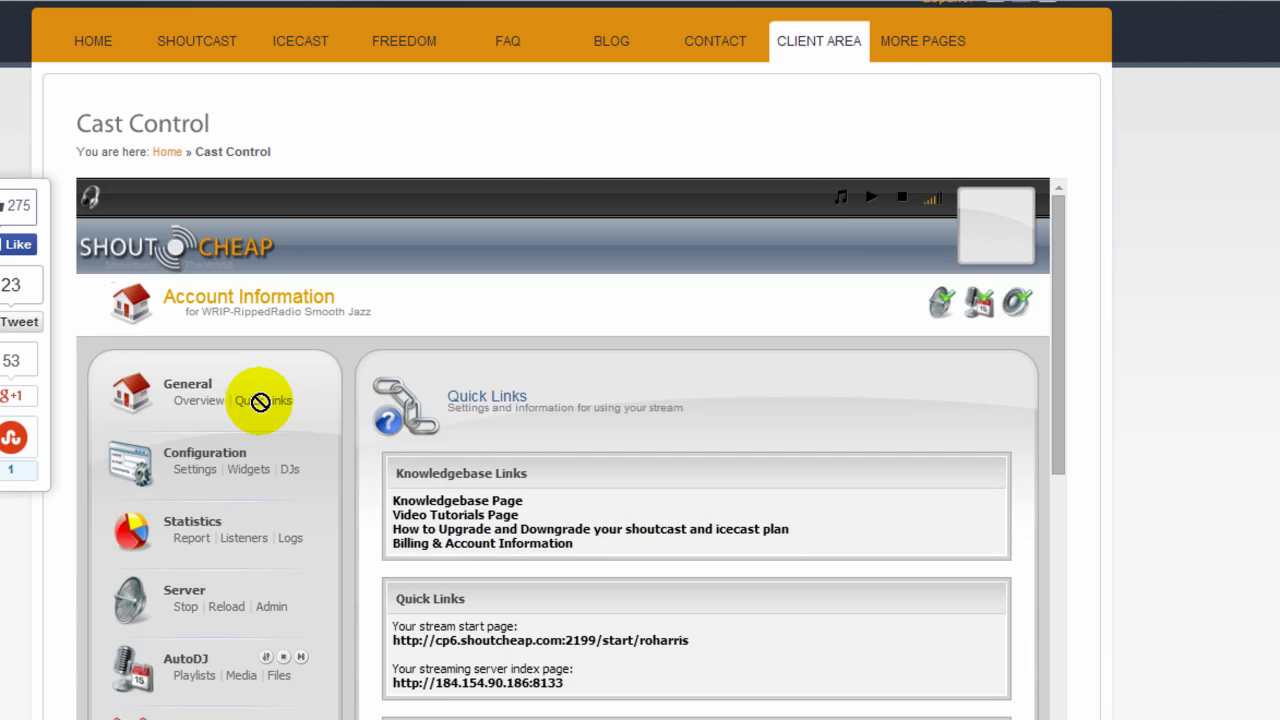
scroll(660, 500, "down", 6)
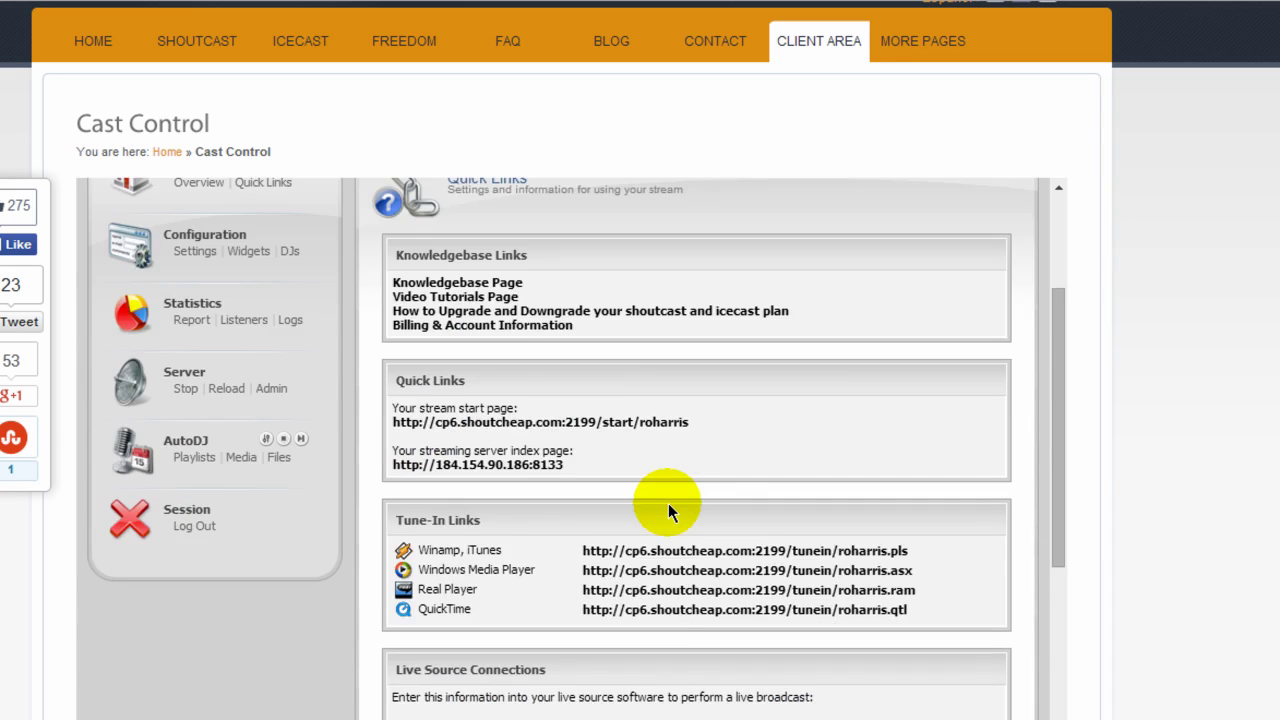
scroll(668, 505, "down", 3)
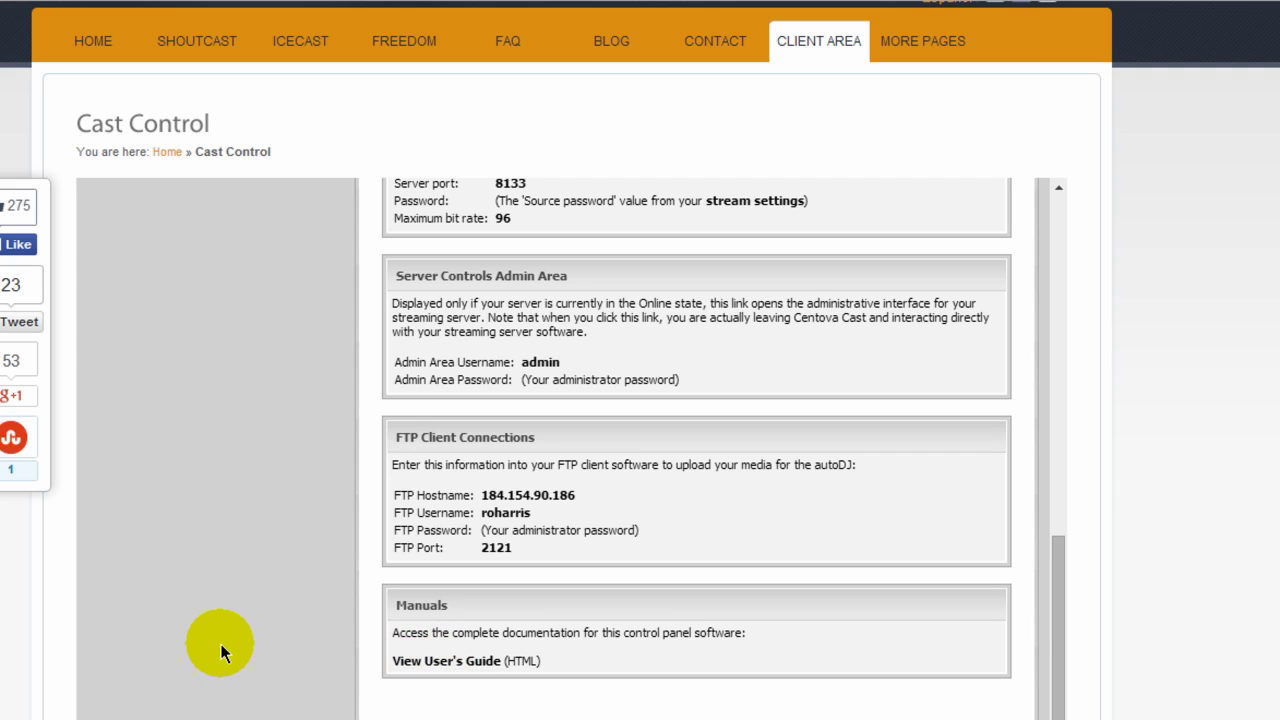
scroll(231, 604, "up", 2)
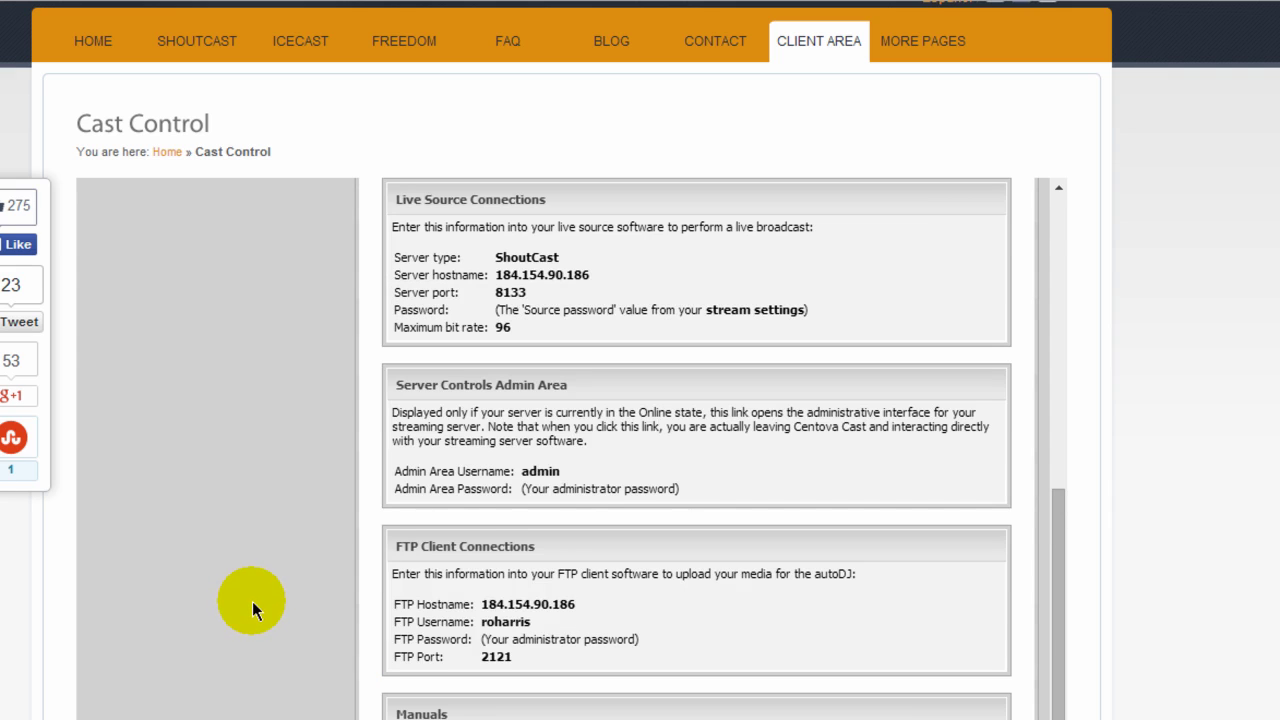
scroll(250, 602, "up", 12)
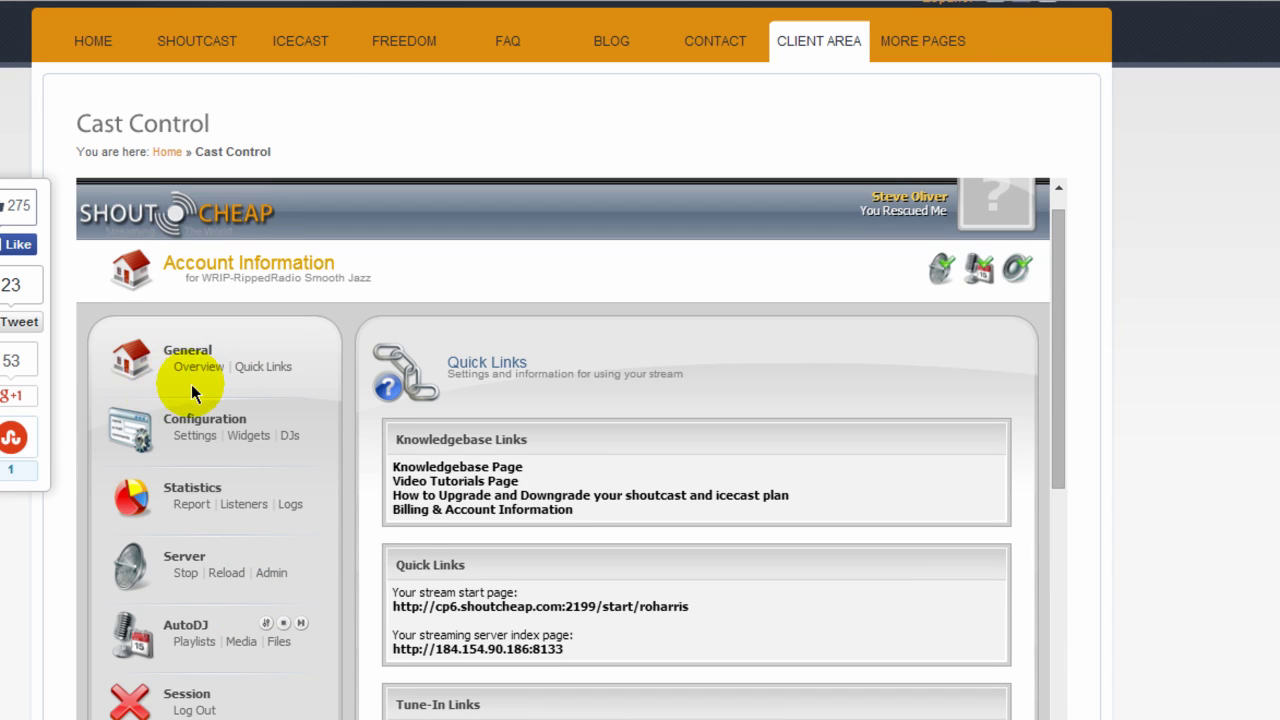
Go to the Knowledgebase from the CLIENT AREA menu and browse its categories.
mouse_move(818, 46)
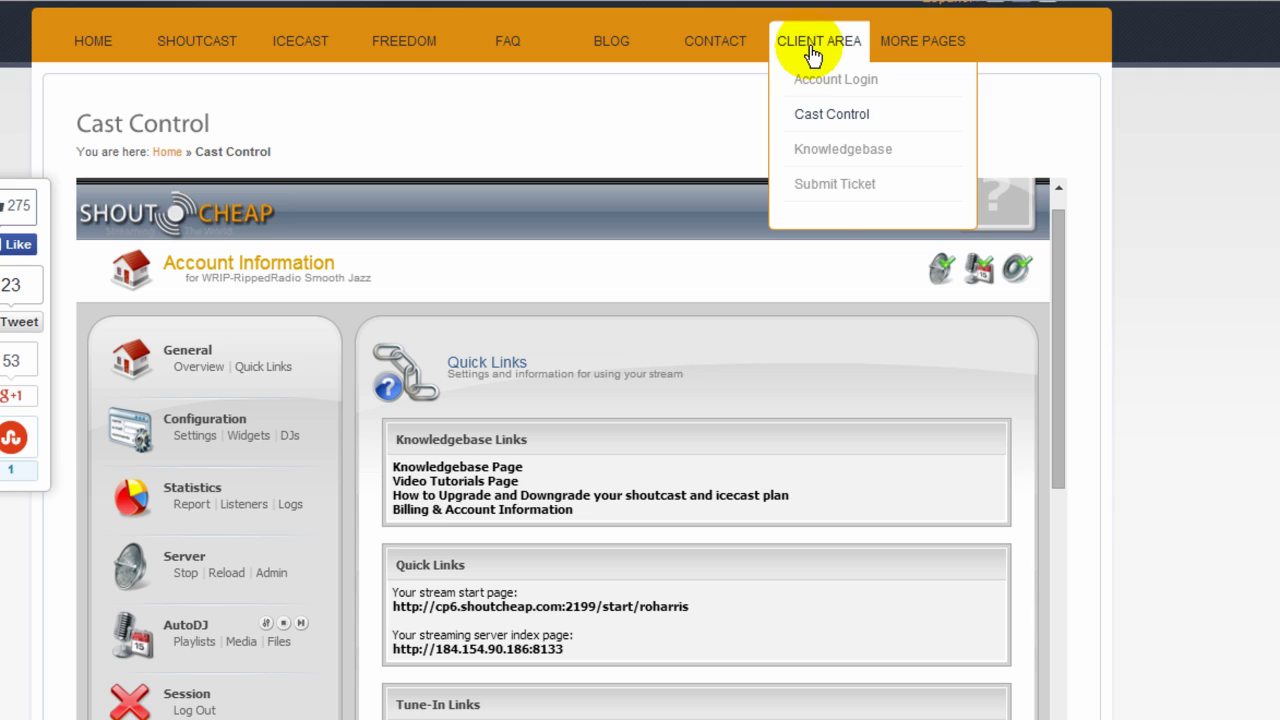
left_click(829, 158)
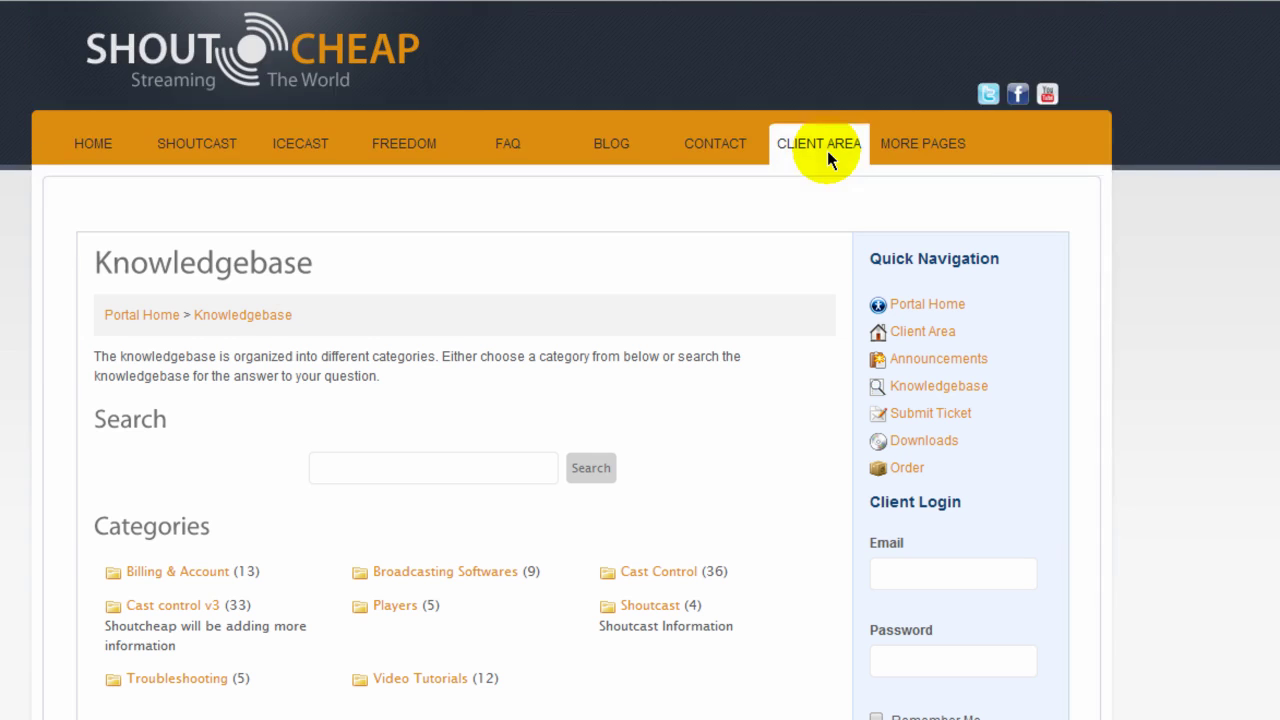
scroll(272, 489, "down", 3)
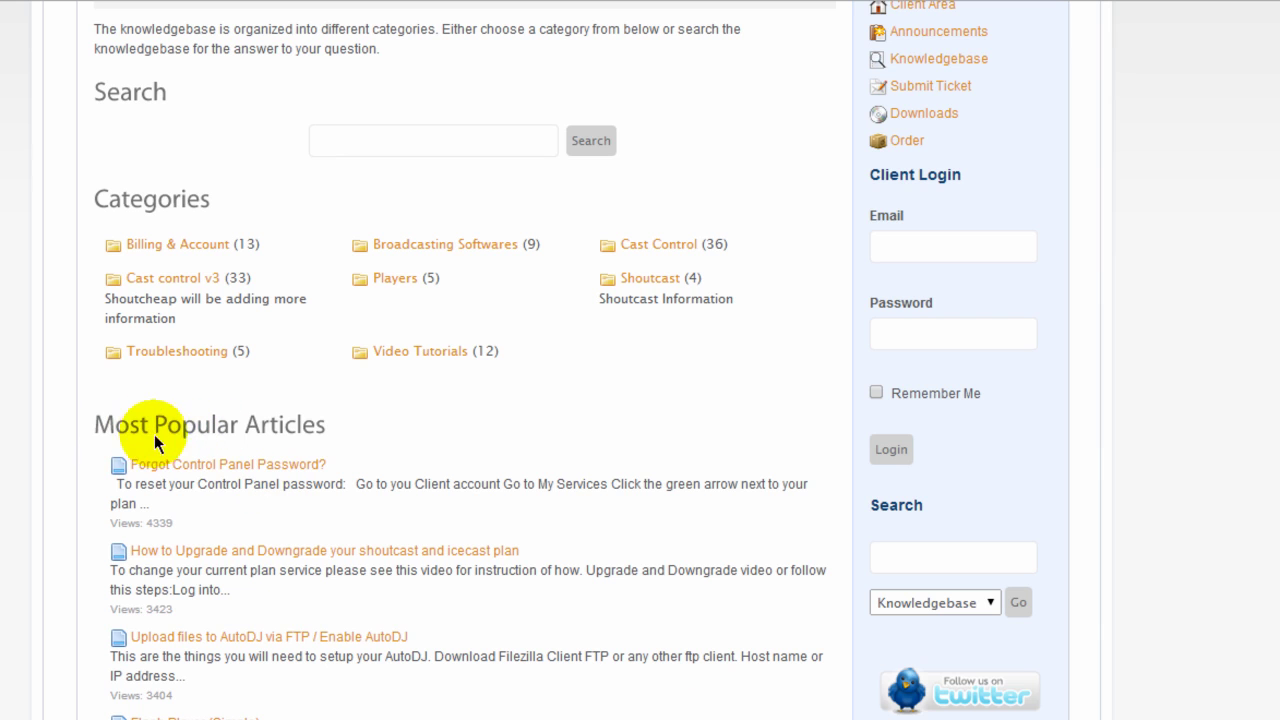
scroll(245, 510, "down", 1)
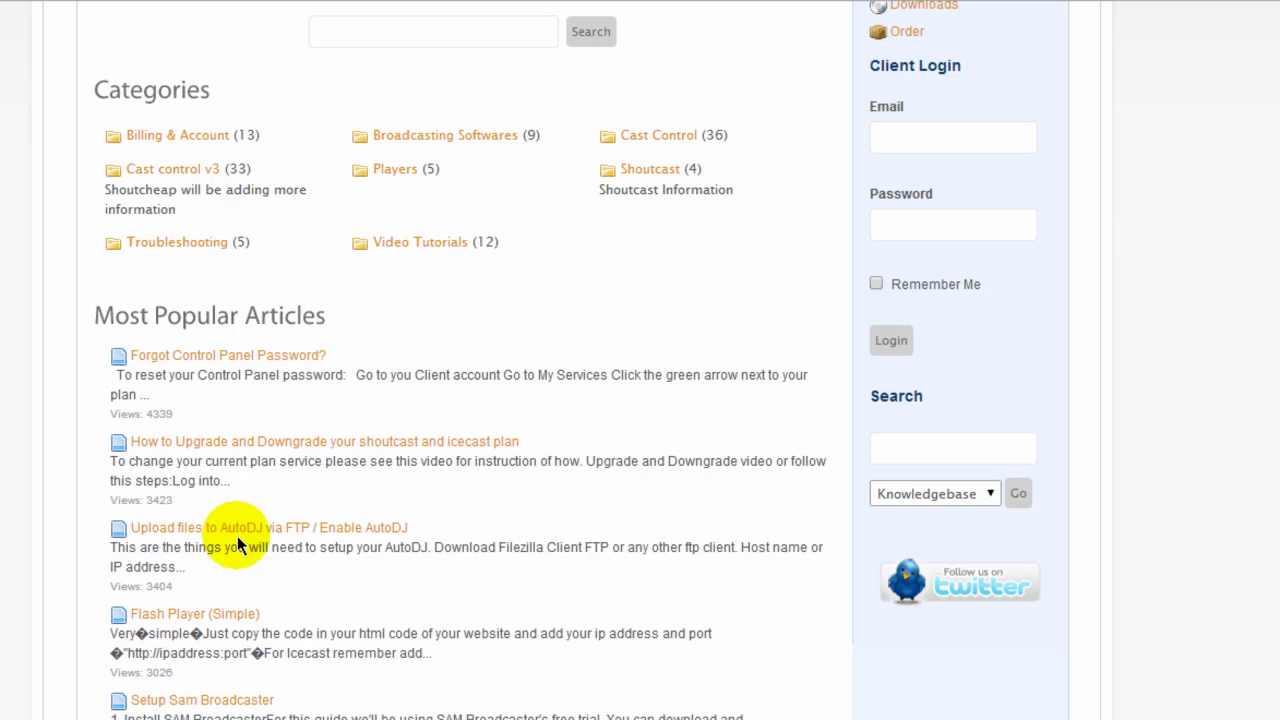
scroll(200, 600, "up", 2)
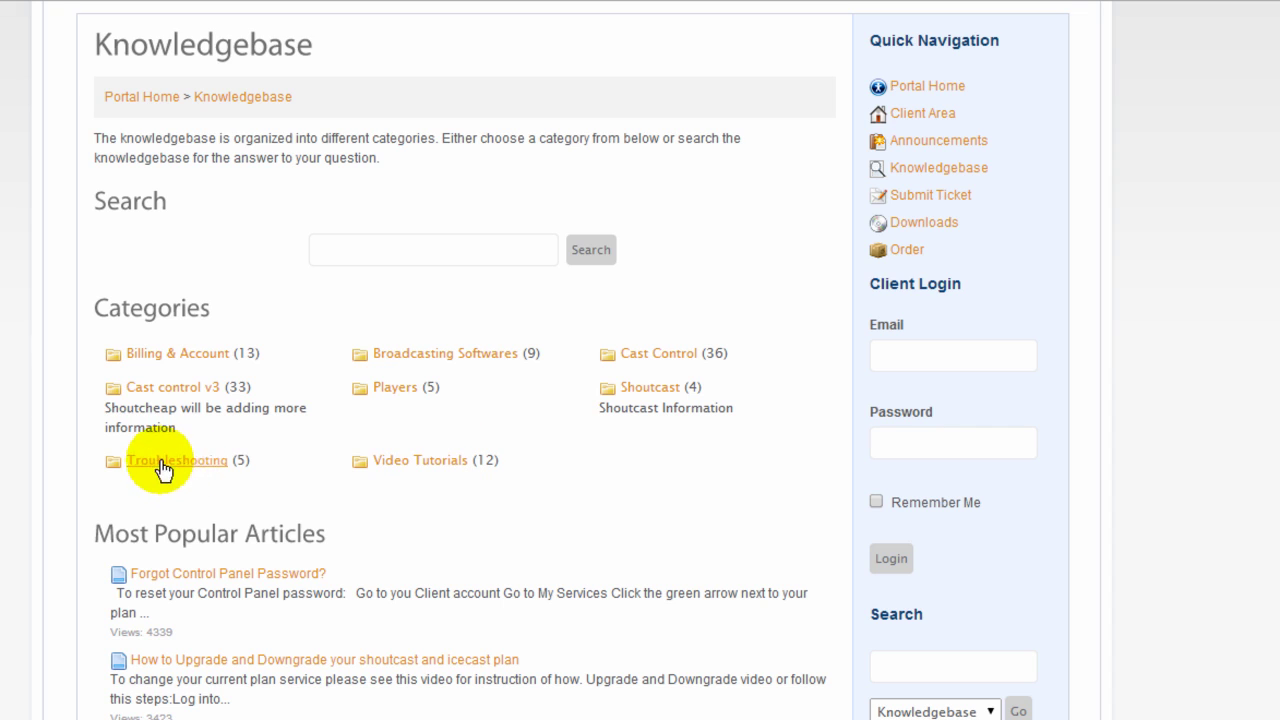
Open the Video Tutorials category and its 'First Time - Enabling the Auto DJ' article.
left_click(404, 470)
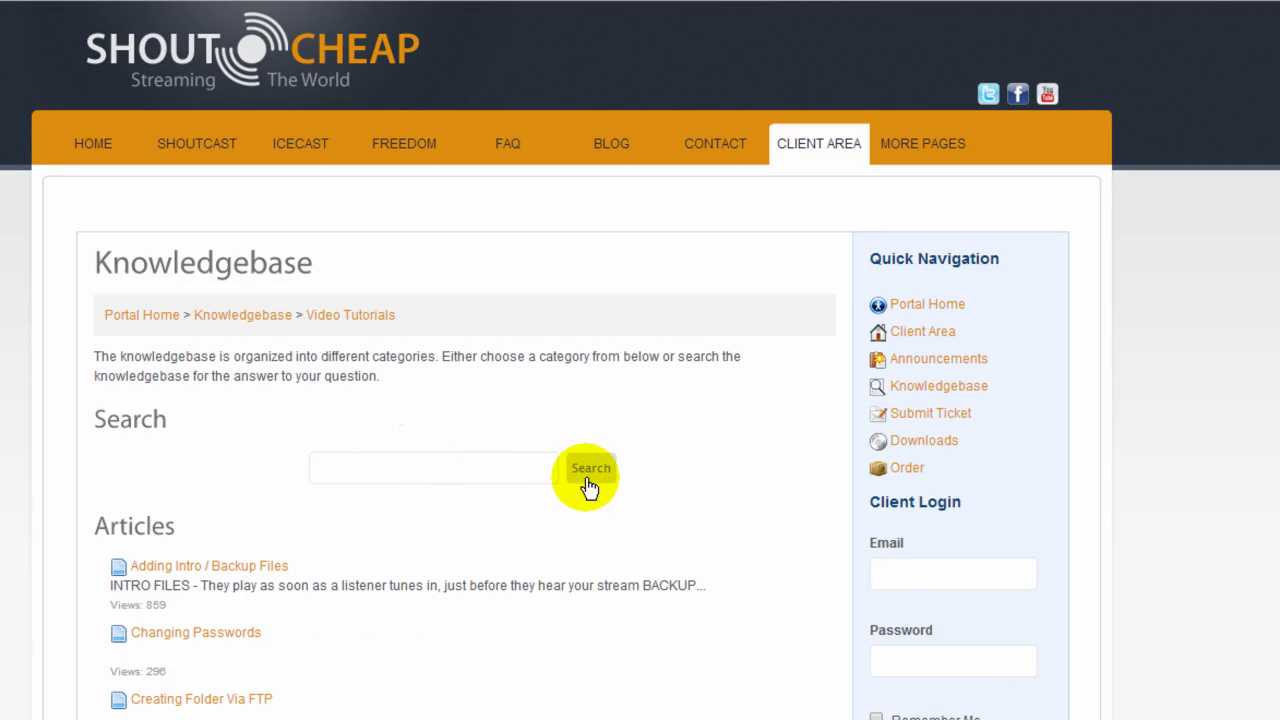
scroll(626, 497, "down", 2)
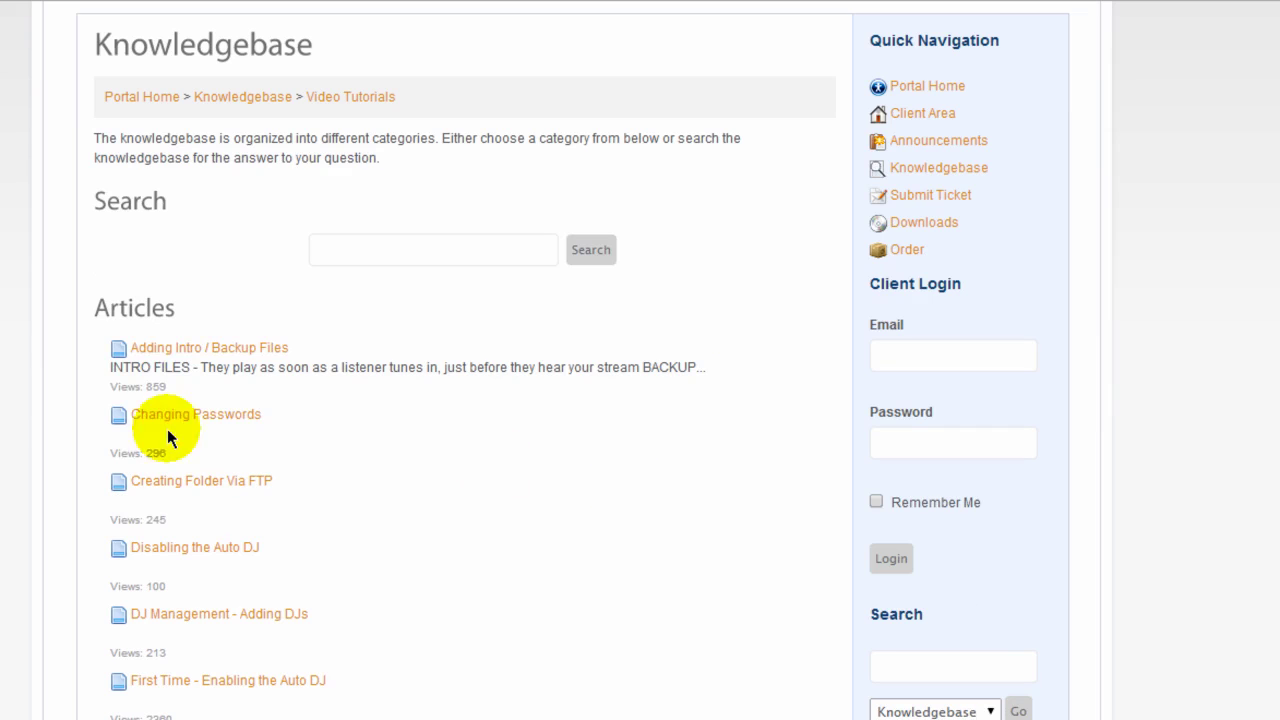
scroll(371, 520, "down", 3)
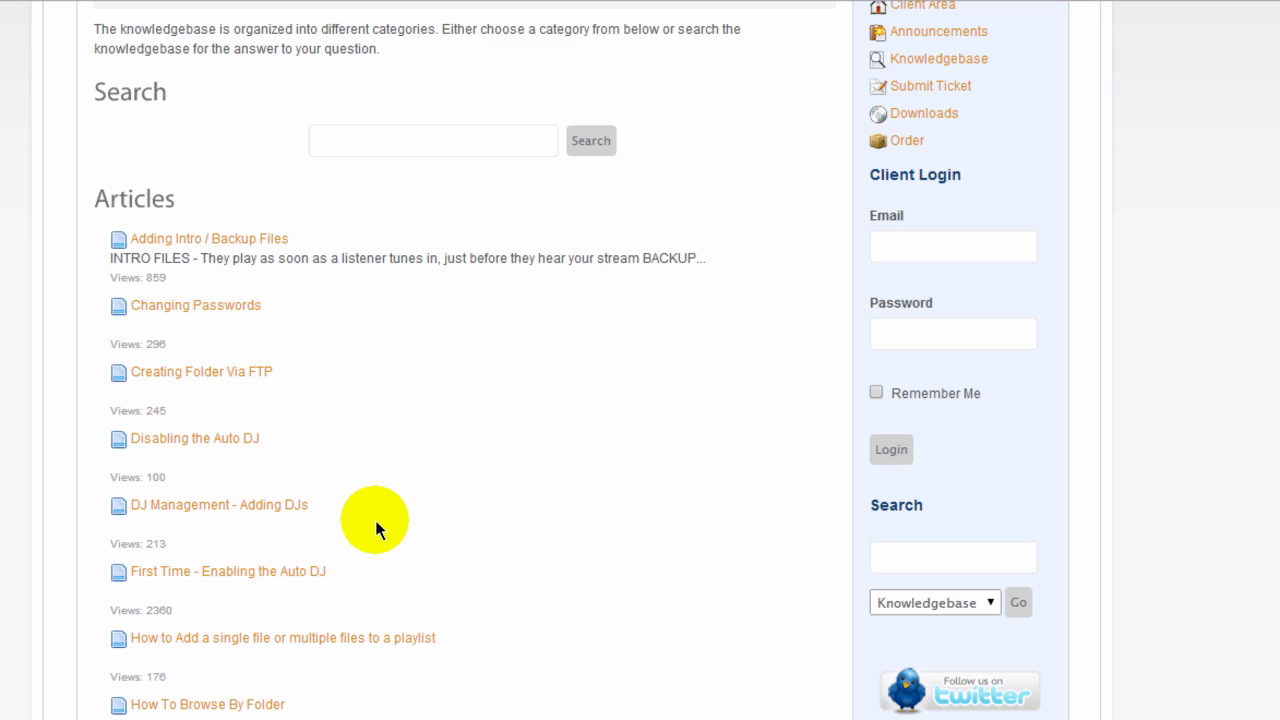
scroll(380, 530, "up", 2)
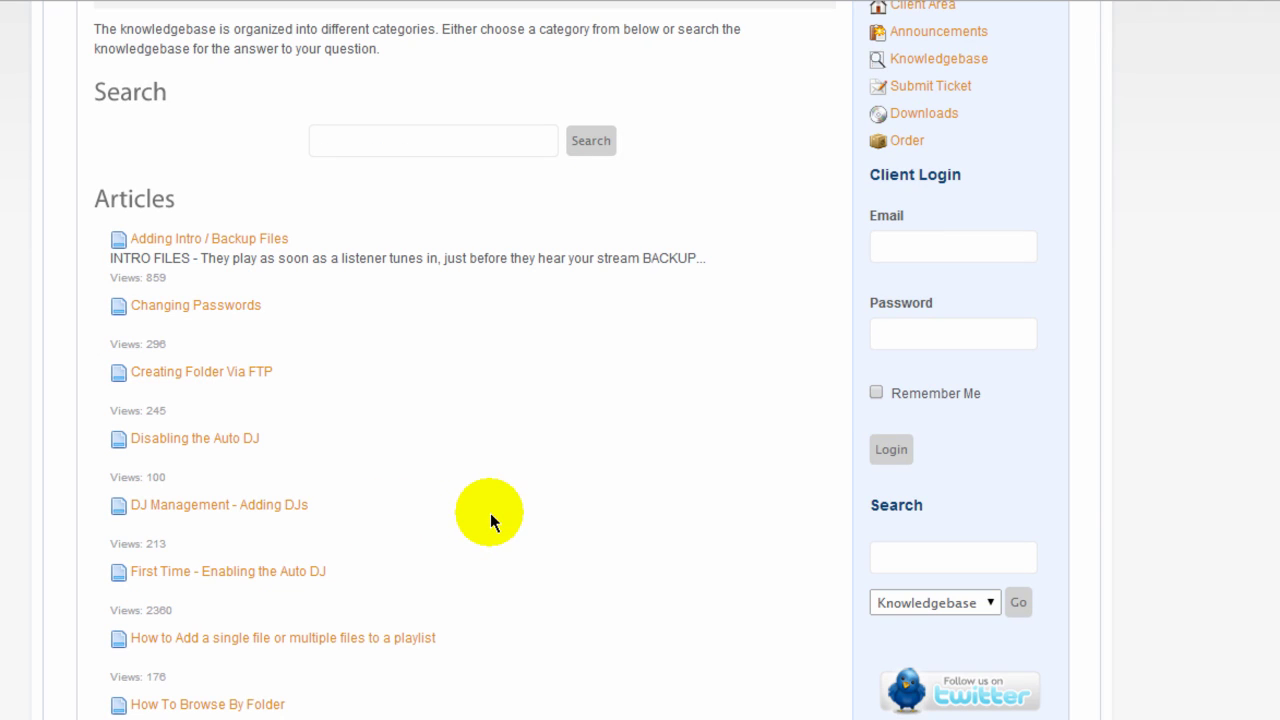
left_click(250, 578)
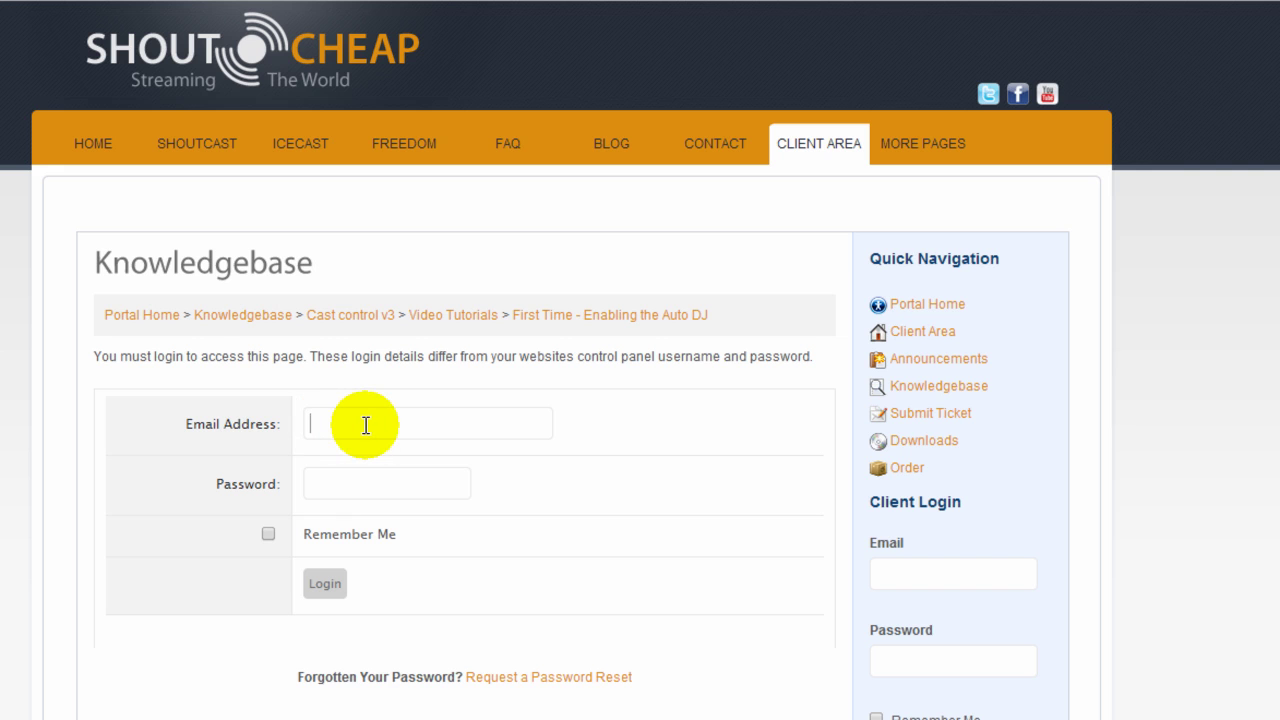
Log in to the client account with the account e-mail and password.
key("Tab")
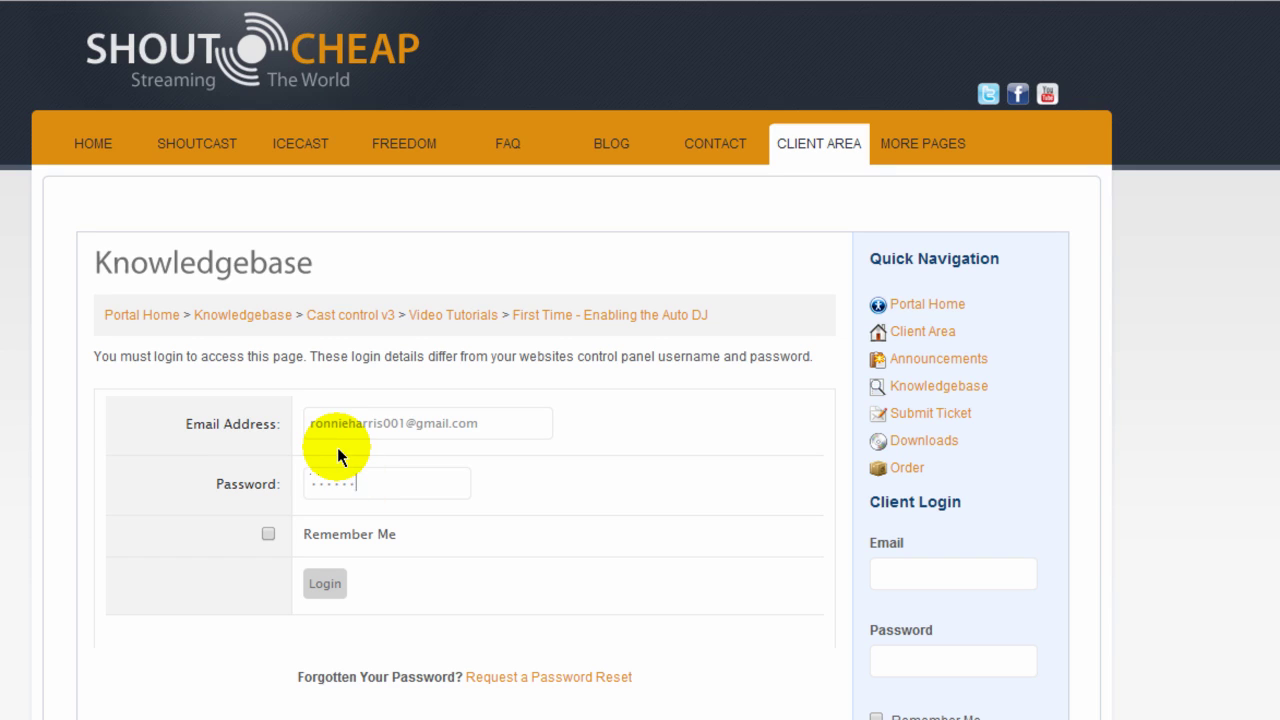
type("••••••••••••")
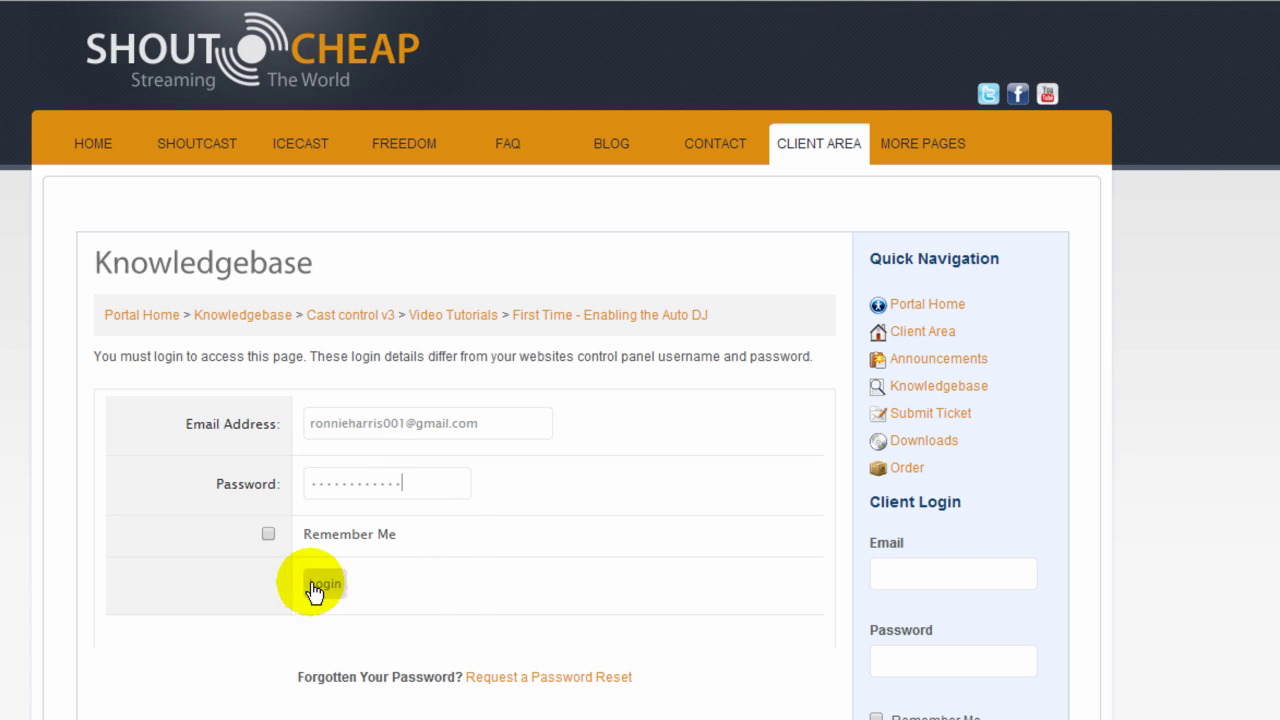
left_click(324, 583)
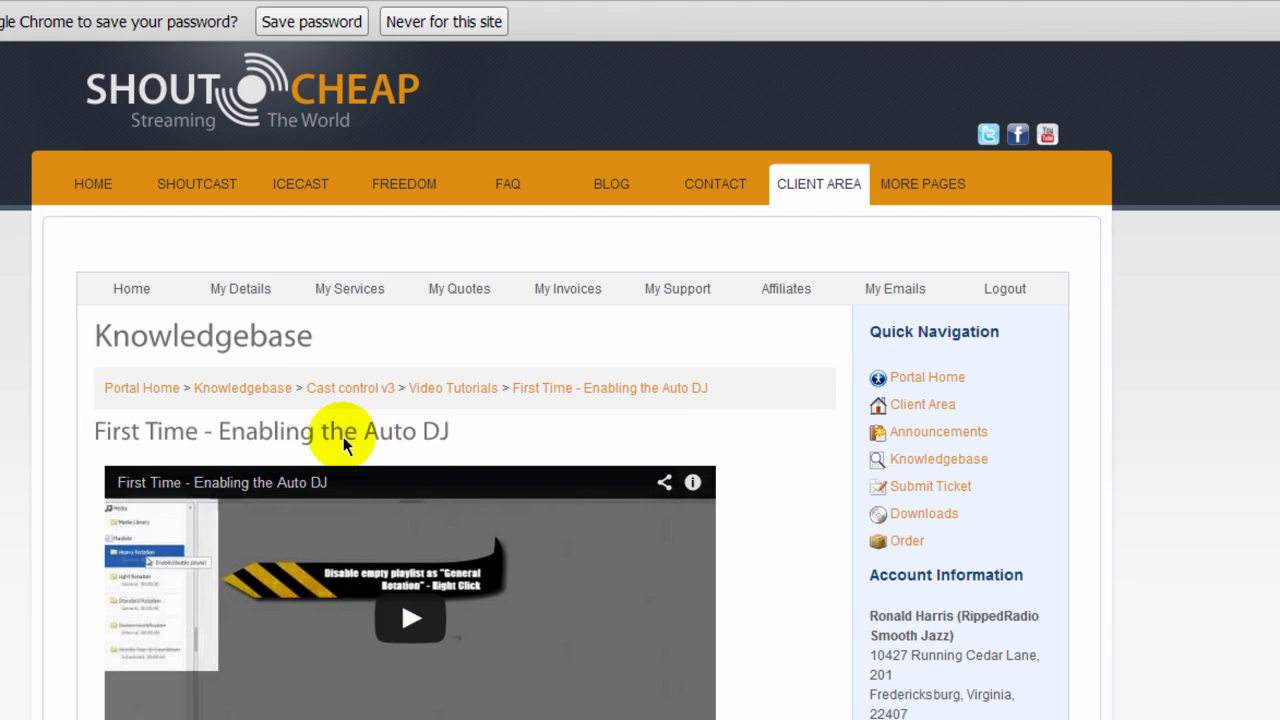
Scroll through the 'First Time - Enabling the Auto DJ' article showing its 2:22 video.
scroll(752, 483, "down", 2)
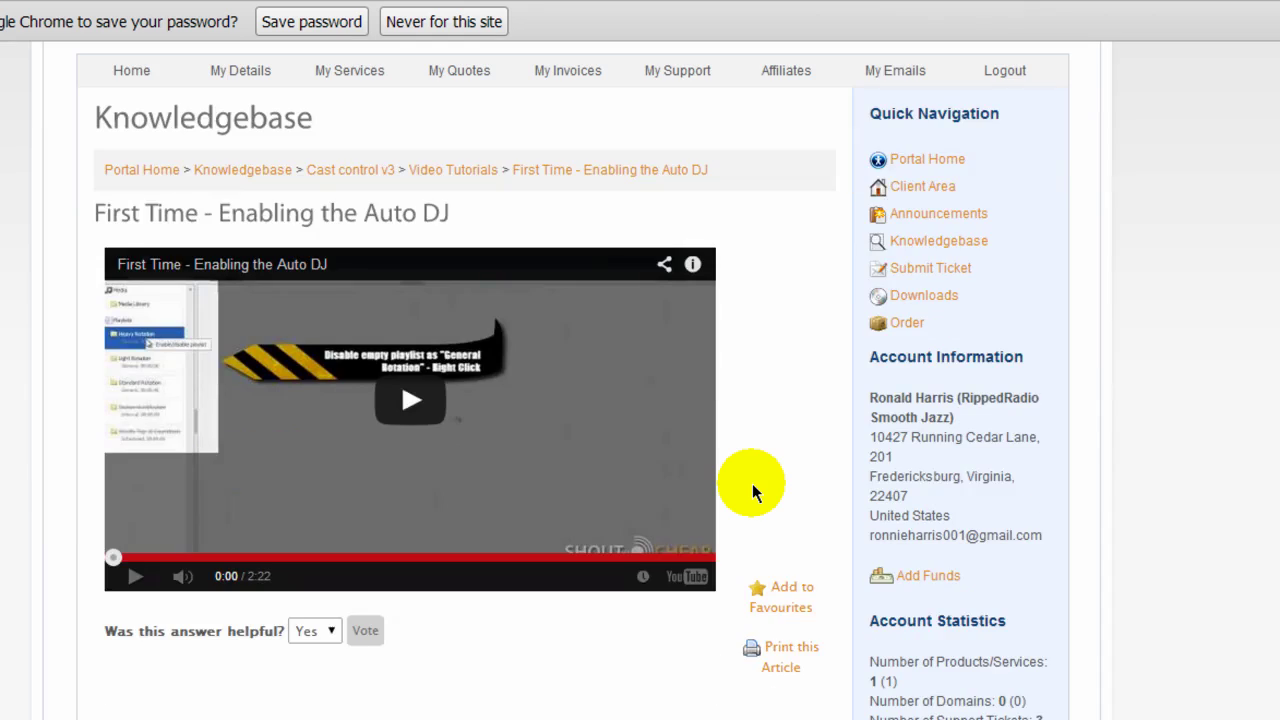
scroll(752, 484, "down", 2)
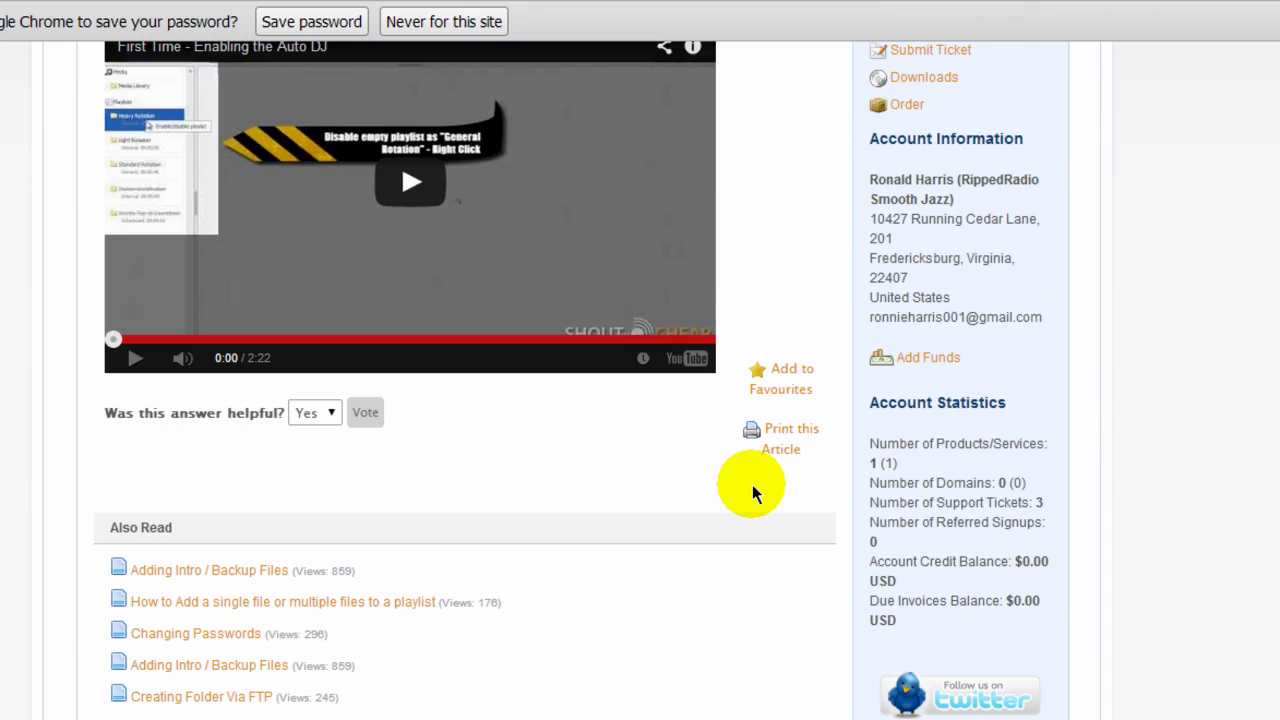
scroll(752, 490, "up", 2)
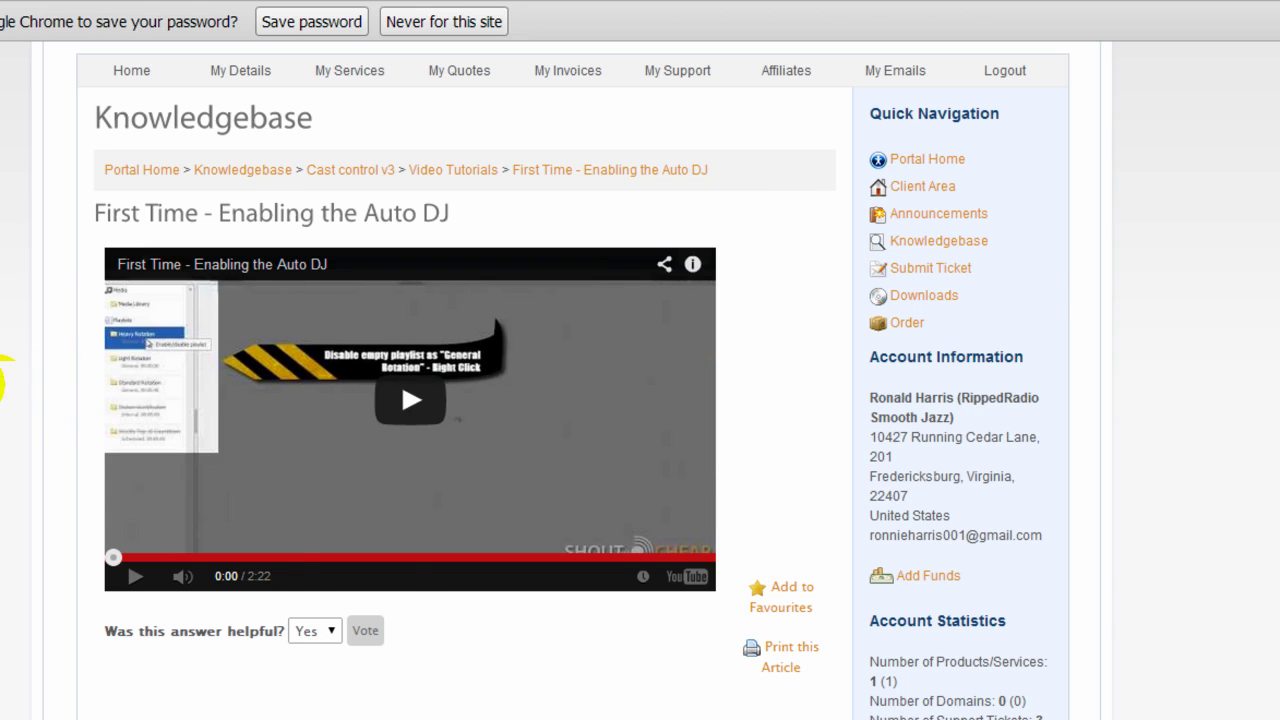
scroll(506, 120, "up", 3)
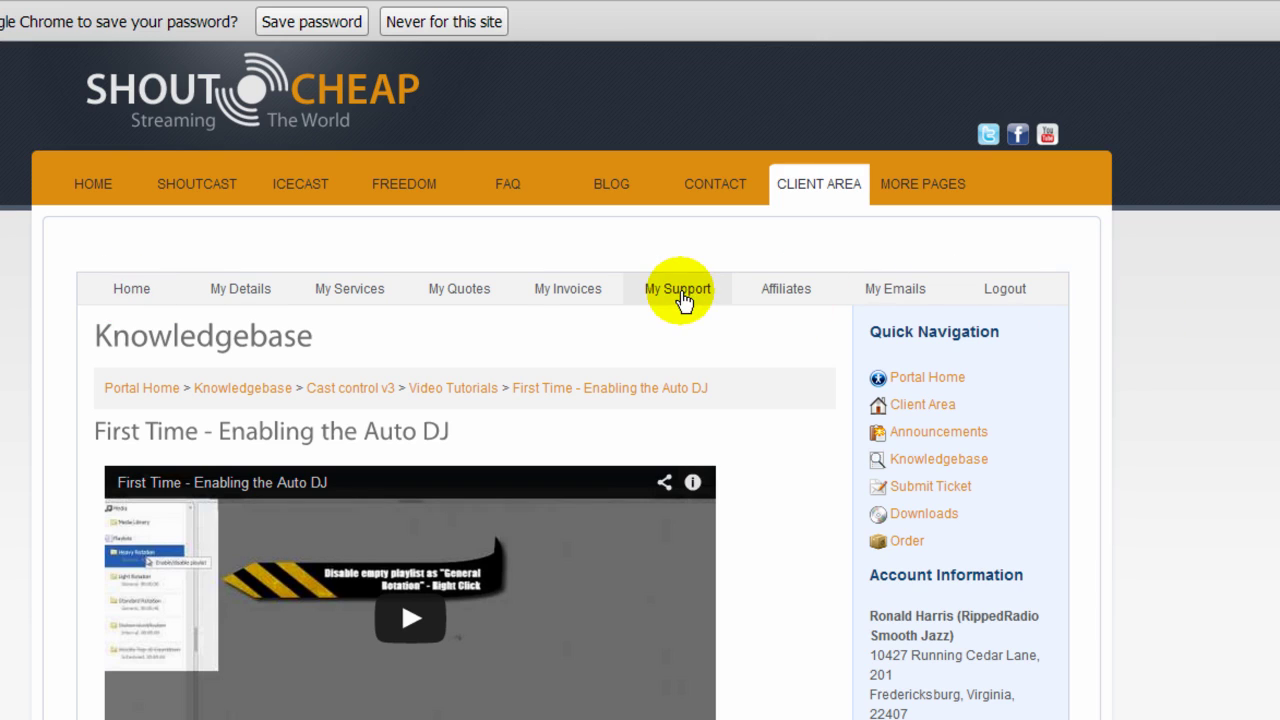
Open My Support to list the account's three closed tickets, none open.
left_click(680, 290)
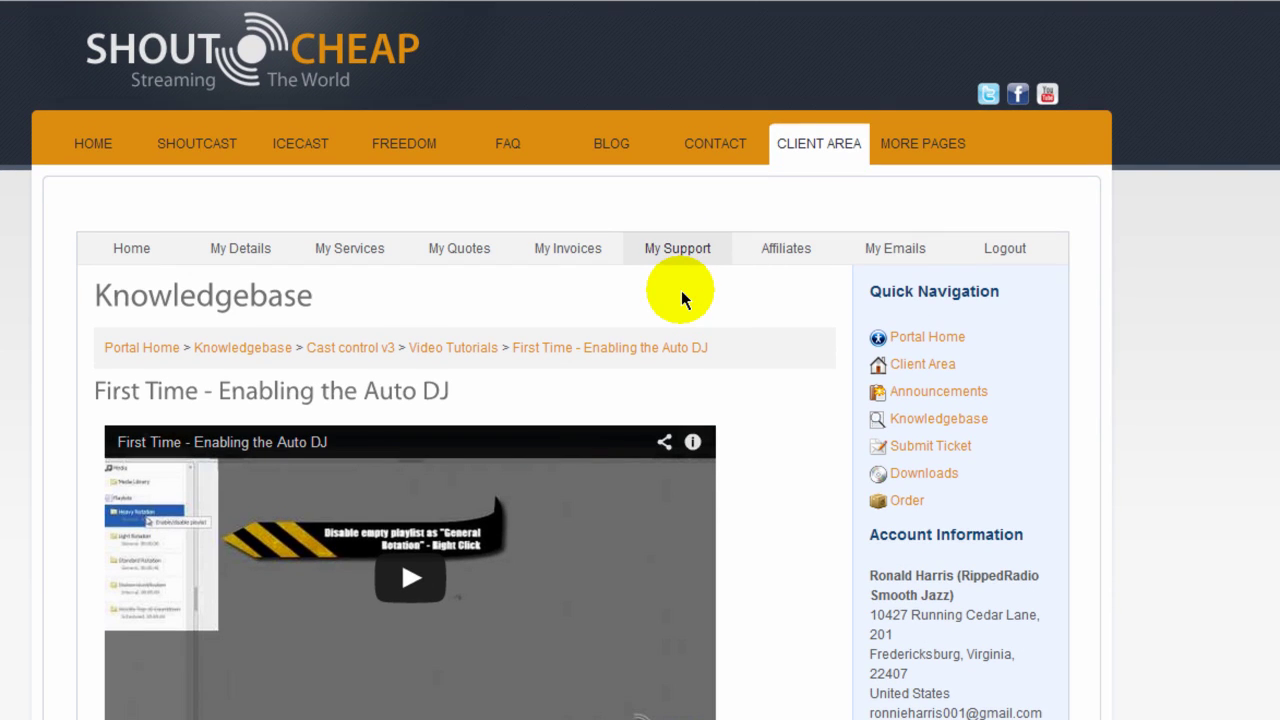
scroll(704, 516, "up", 5)
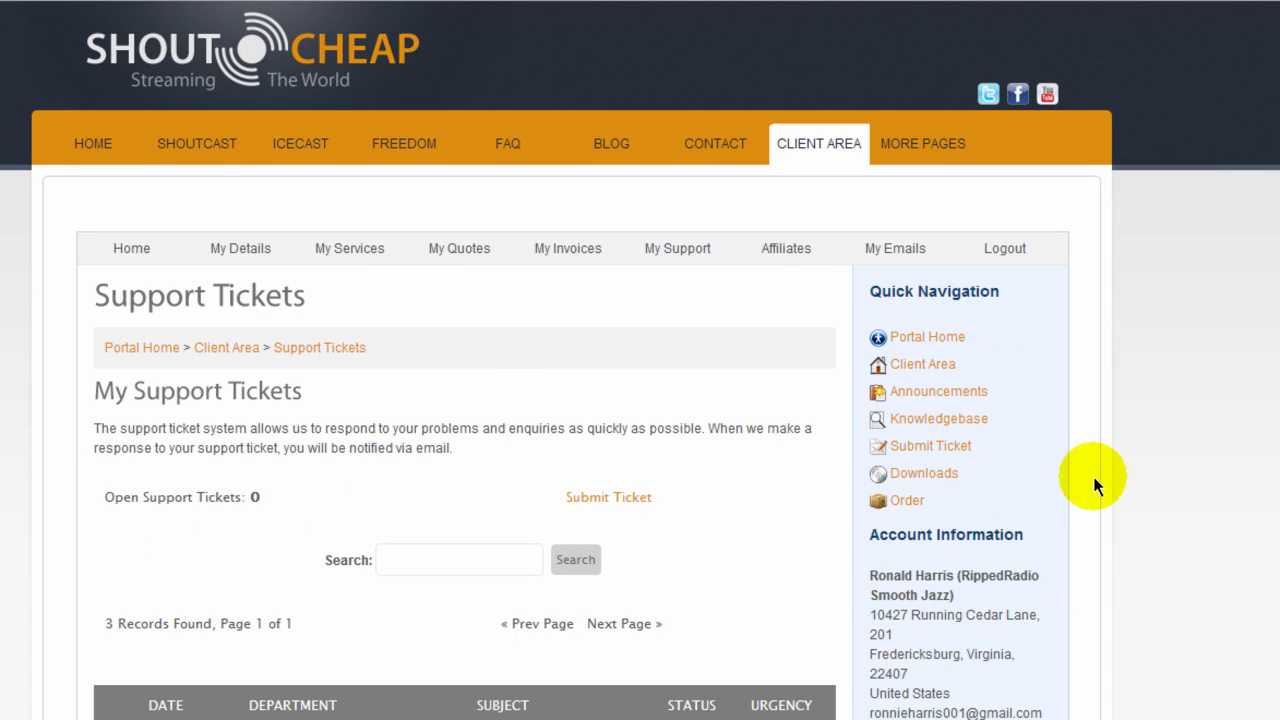
scroll(1157, 486, "down", 7)
scroll(1165, 493, "down", 1)
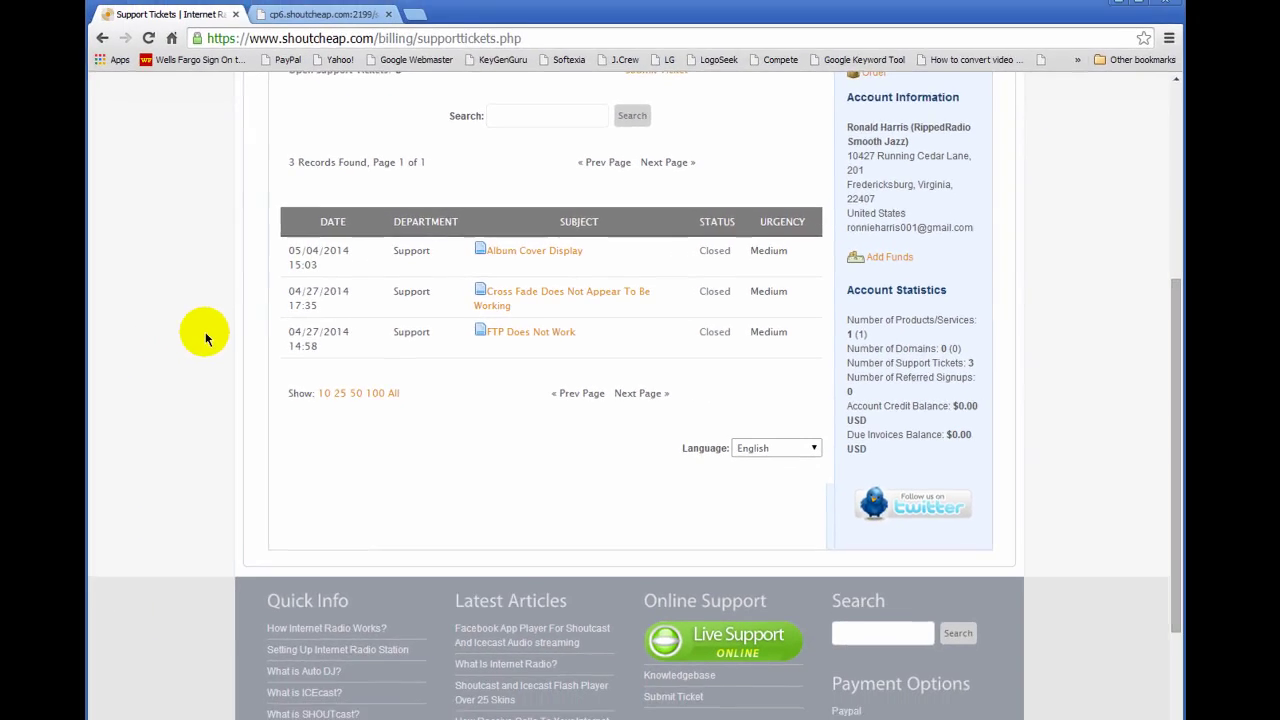
scroll(205, 338, "up", 4)
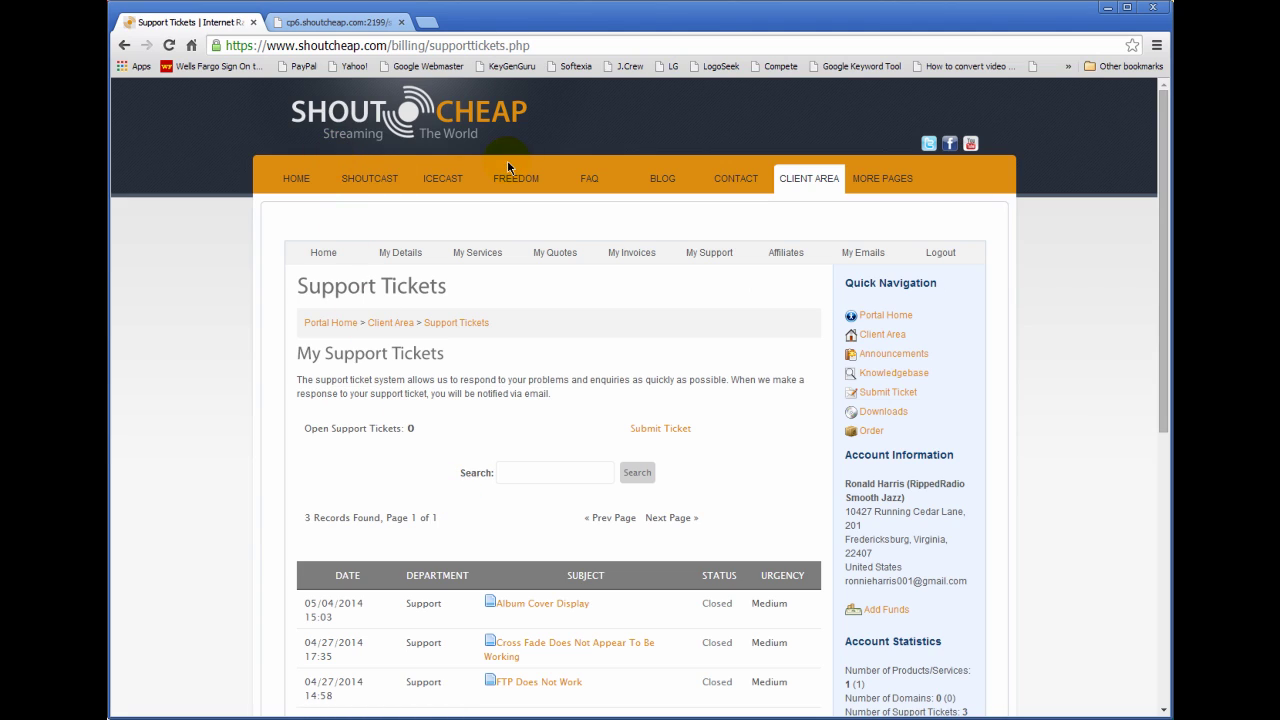